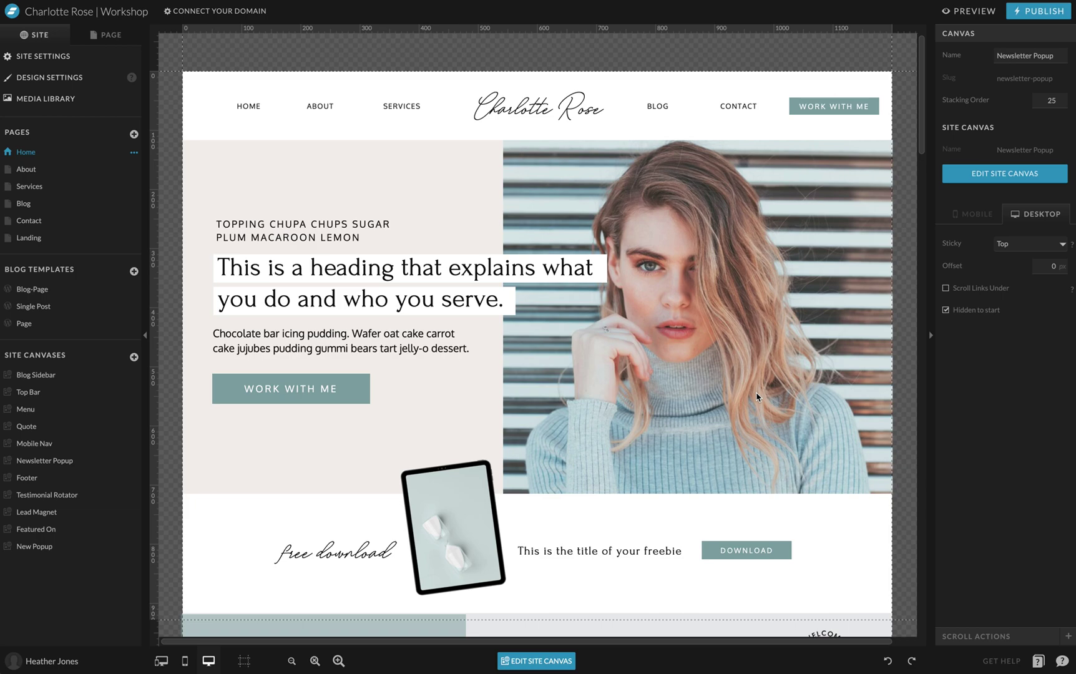
Add a blank canvas below the footer on the Home page
{"action": "scroll", "coordinate": [757, 397], "scroll_direction": "down", "scroll_amount": 4}
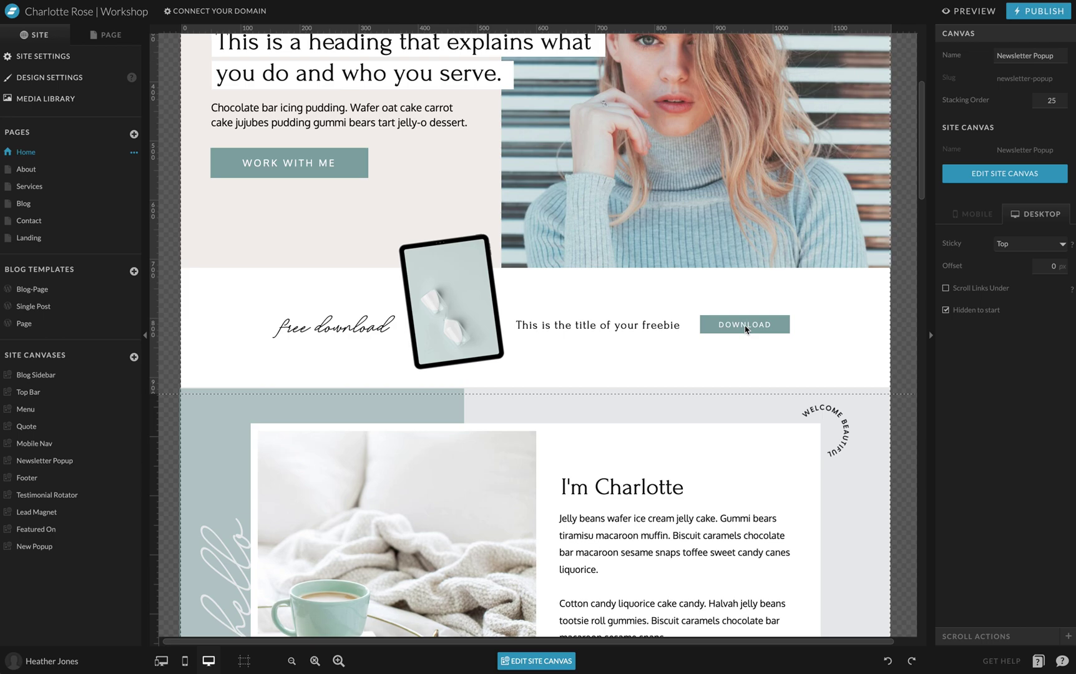
{"action": "scroll", "coordinate": [746, 329], "scroll_direction": "down", "scroll_amount": 15}
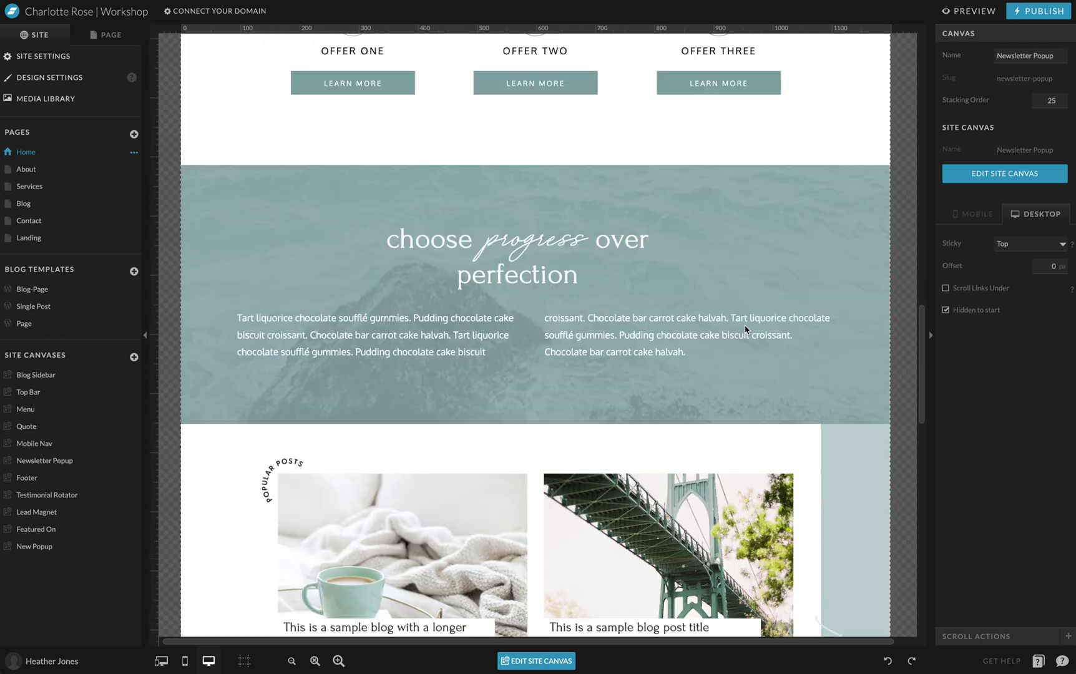
{"action": "scroll", "coordinate": [746, 329], "scroll_direction": "down", "scroll_amount": 10}
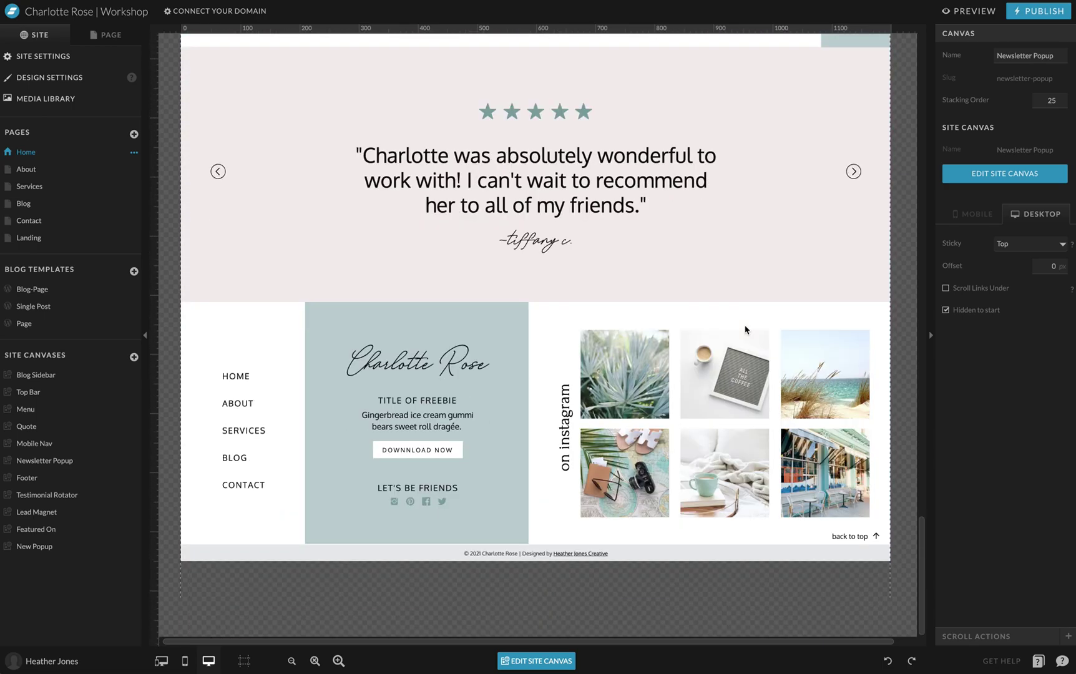
{"action": "left_click", "coordinate": [99, 35]}
{"action": "left_click", "coordinate": [90, 60]}
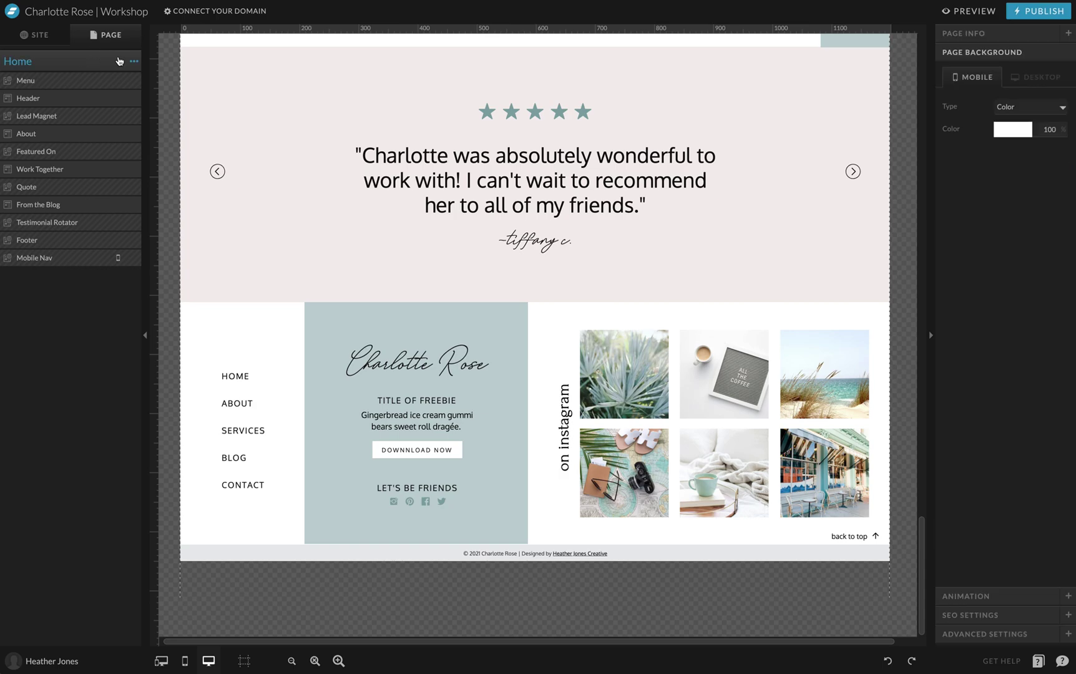
{"action": "left_click", "coordinate": [134, 63]}
{"action": "left_click", "coordinate": [129, 92]}
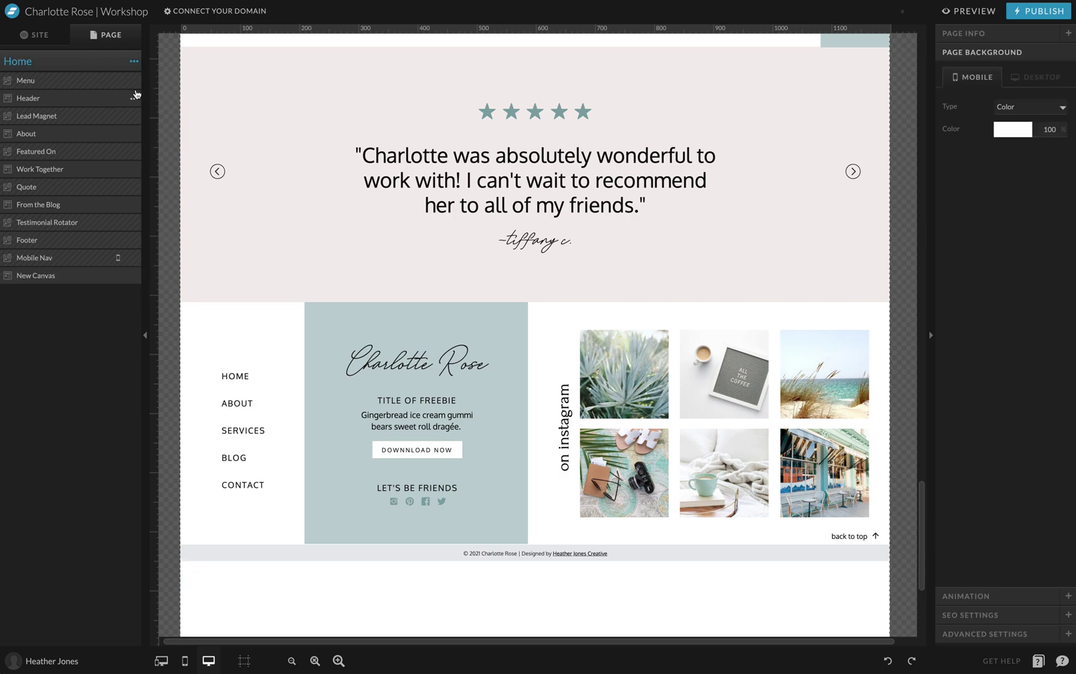
{"action": "scroll", "coordinate": [552, 304], "scroll_direction": "down", "scroll_amount": 4}
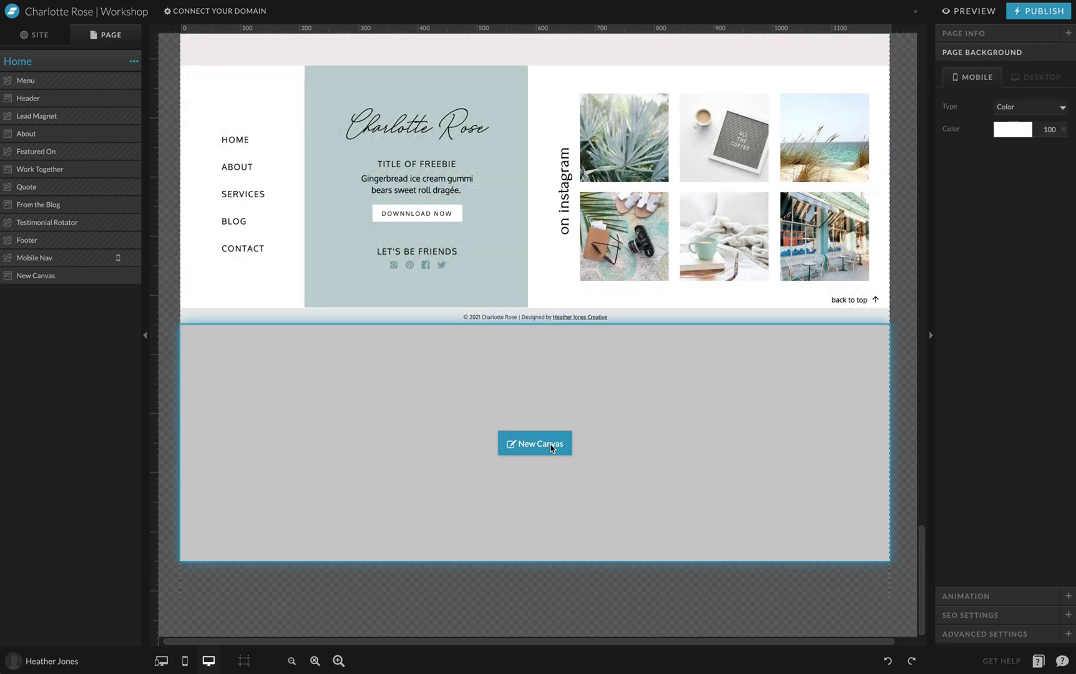
Stretch the new canvas to 787 px tall
{"action": "left_click", "coordinate": [551, 446]}
{"action": "left_click_drag", "start_coordinate": [151, 560], "coordinate": [164, 662]}
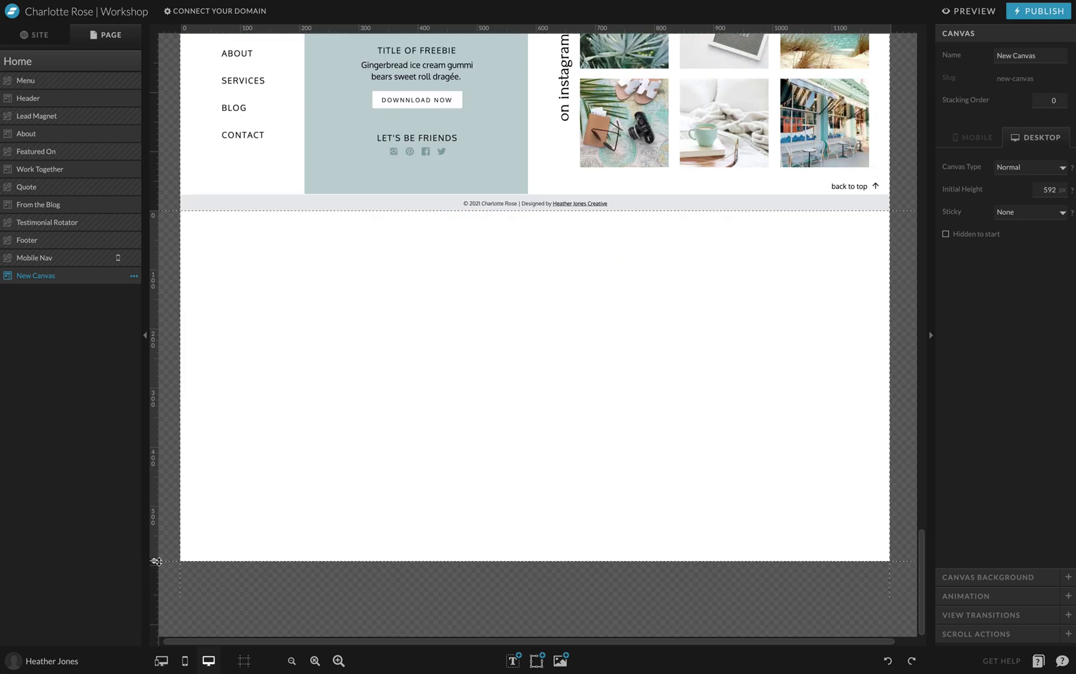
{"action": "left_click_drag", "start_coordinate": [154, 560], "coordinate": [163, 662]}
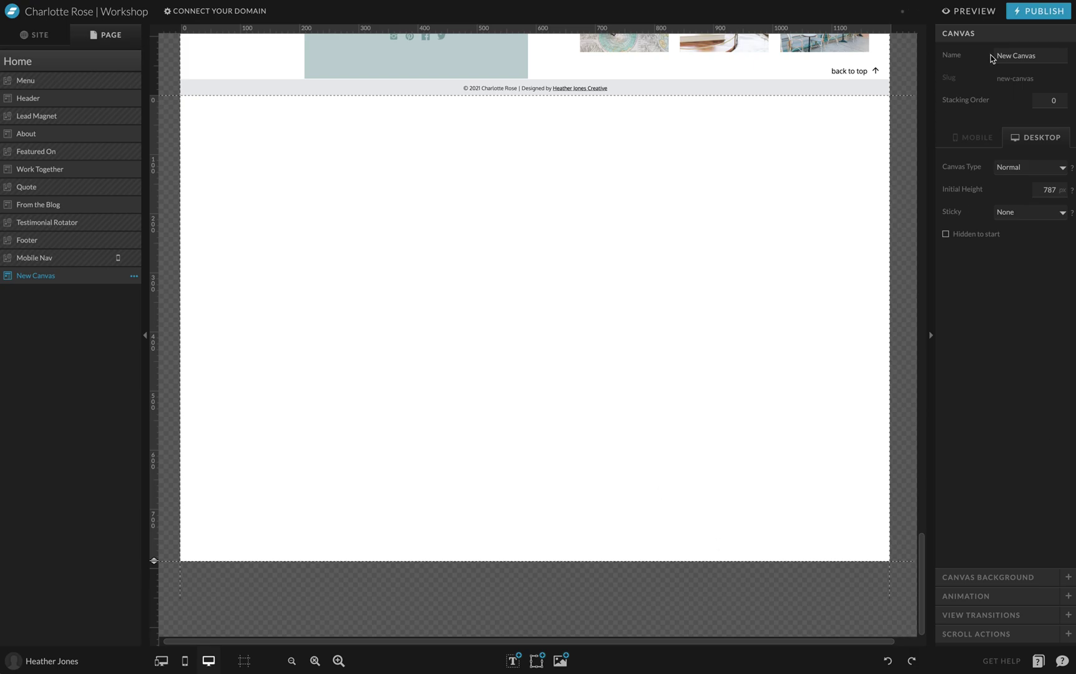
Make New Canvas Window Height type, sticky at Top, hidden to start, with stacking order 30
{"action": "left_click", "coordinate": [1022, 167]}
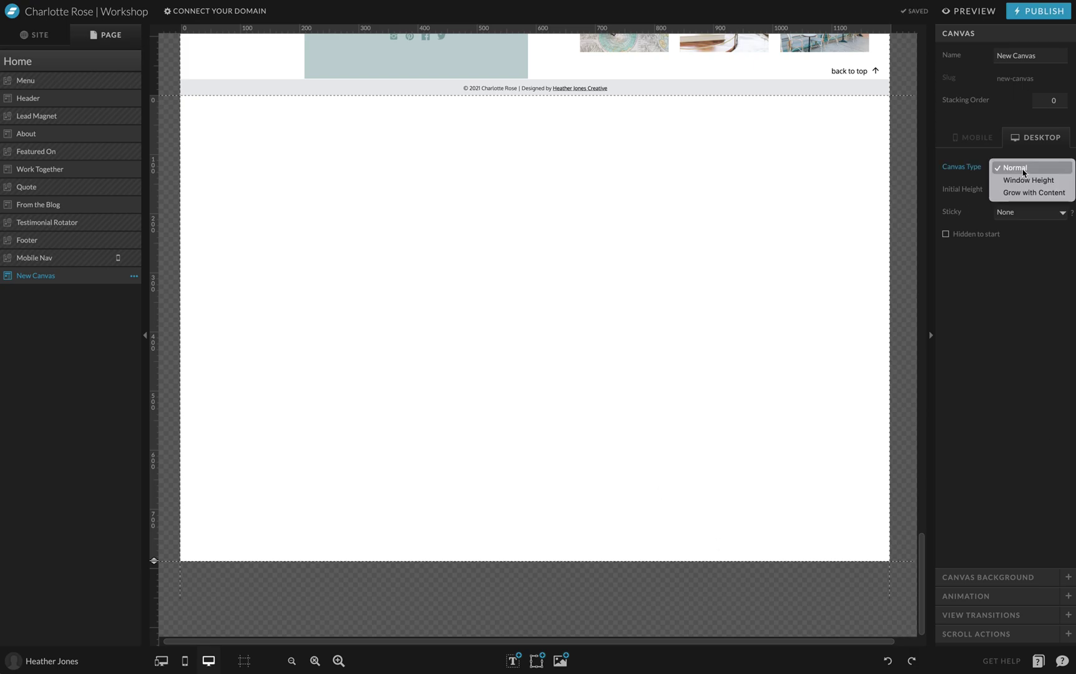
{"action": "left_click", "coordinate": [1022, 181]}
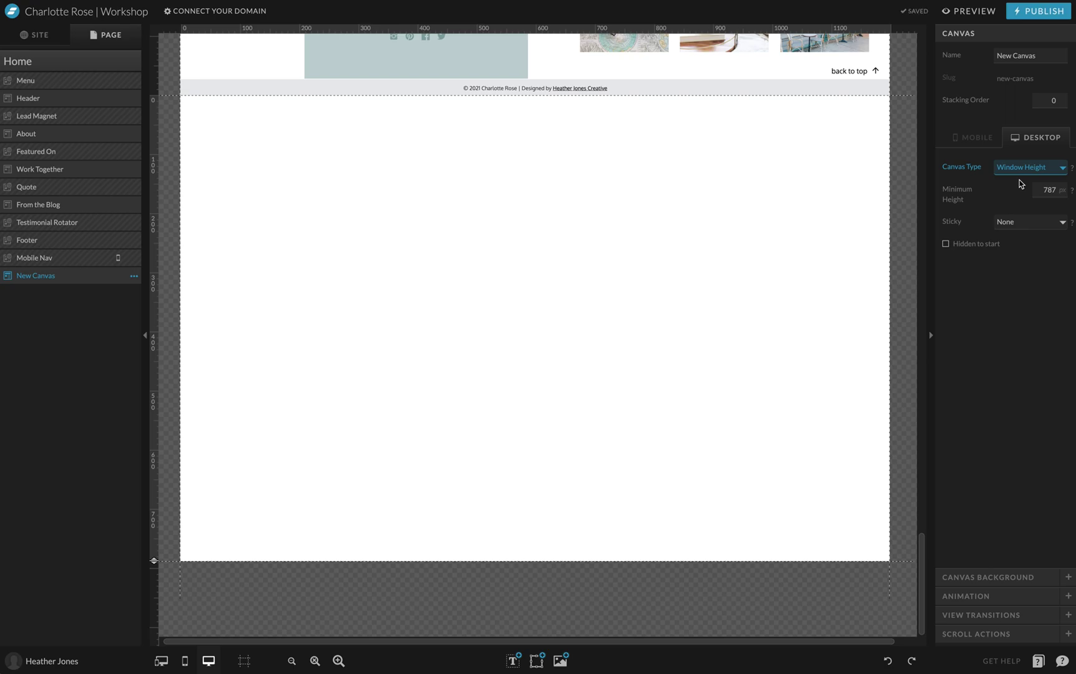
{"action": "left_click", "coordinate": [1016, 223]}
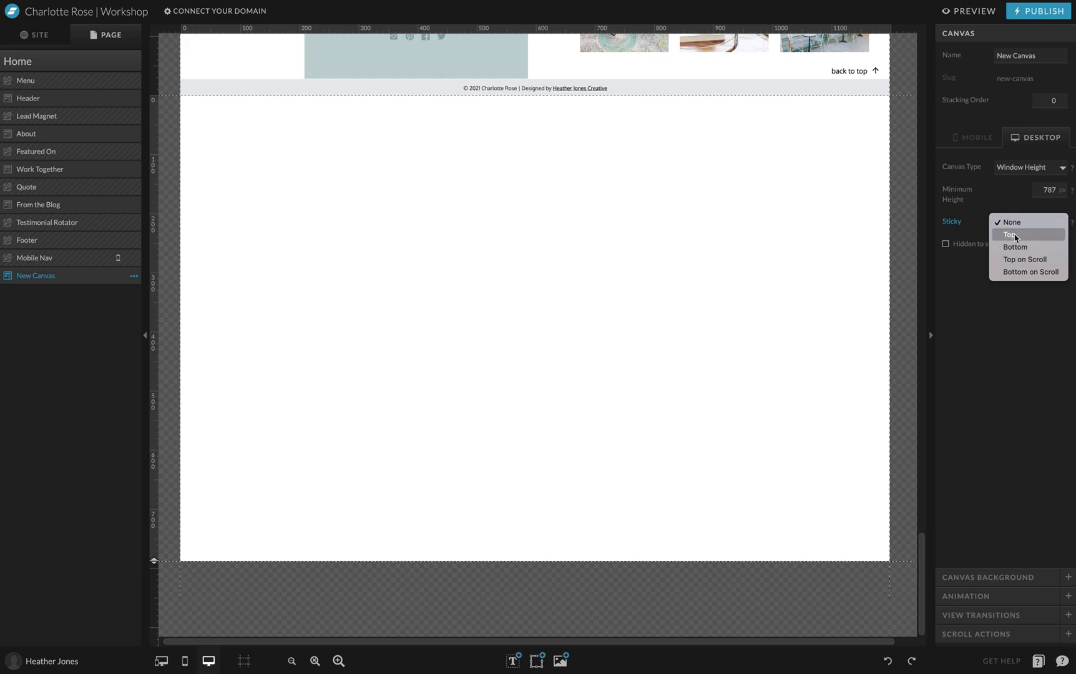
{"action": "left_click", "coordinate": [1015, 234]}
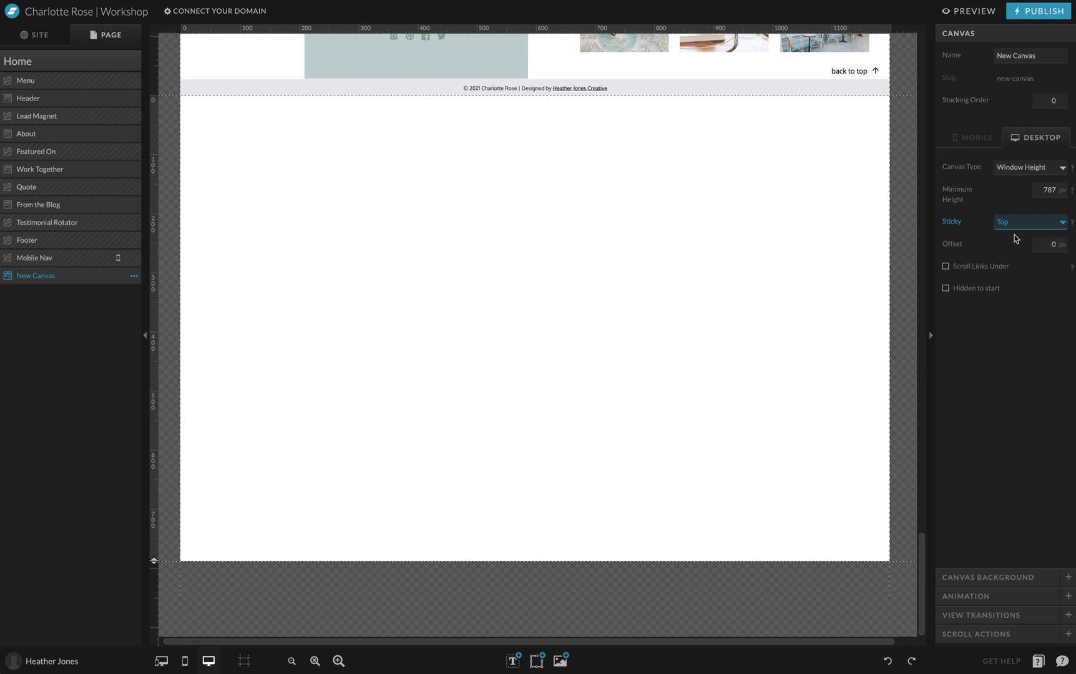
{"action": "left_click", "coordinate": [946, 289]}
{"action": "left_click", "coordinate": [1044, 102]}
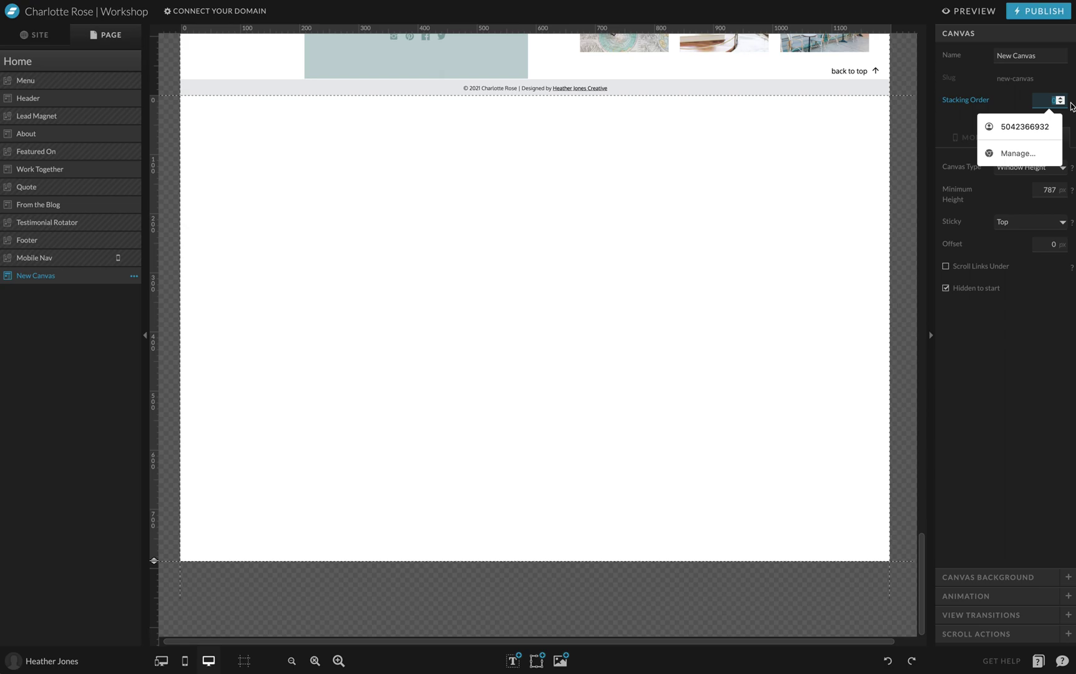
{"action": "key", "text": "Escape"}
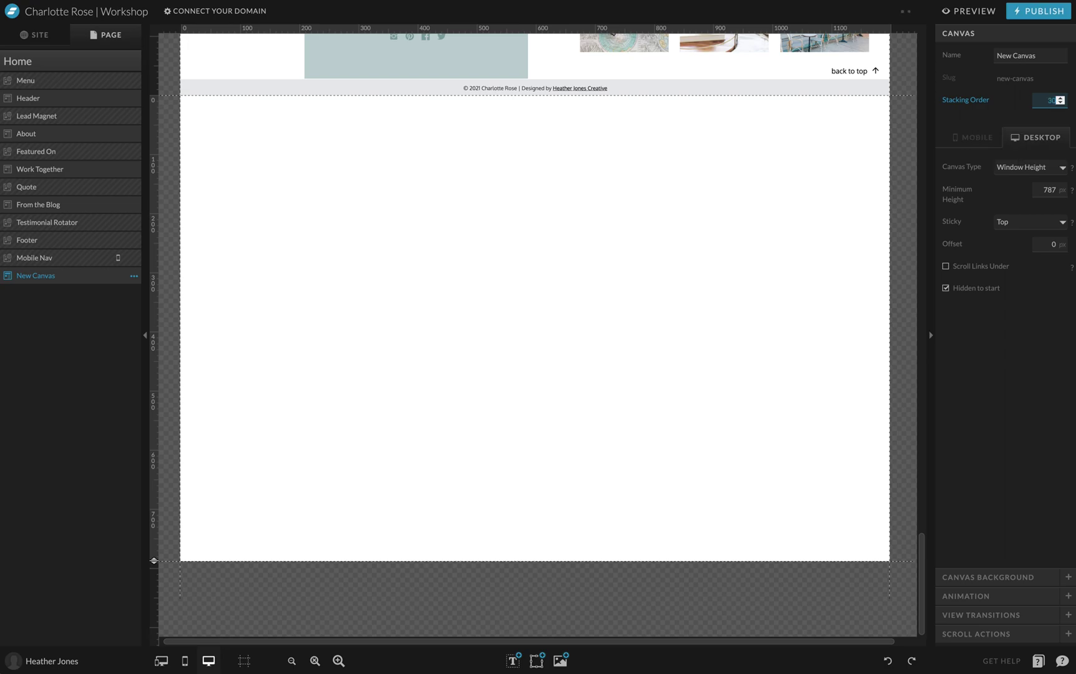
{"action": "key", "text": "Return"}
Give New Canvas a black site-colour-1 background at 95% opacity
{"action": "left_click", "coordinate": [1068, 579]}
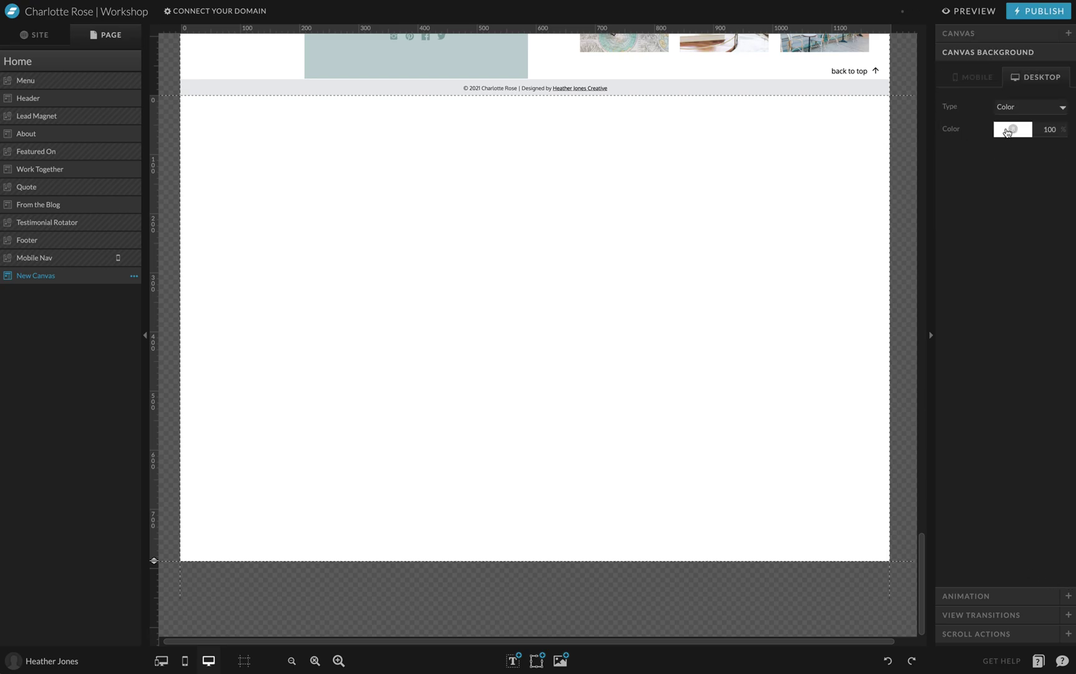
{"action": "left_click", "coordinate": [1003, 132]}
{"action": "left_click", "coordinate": [981, 155]}
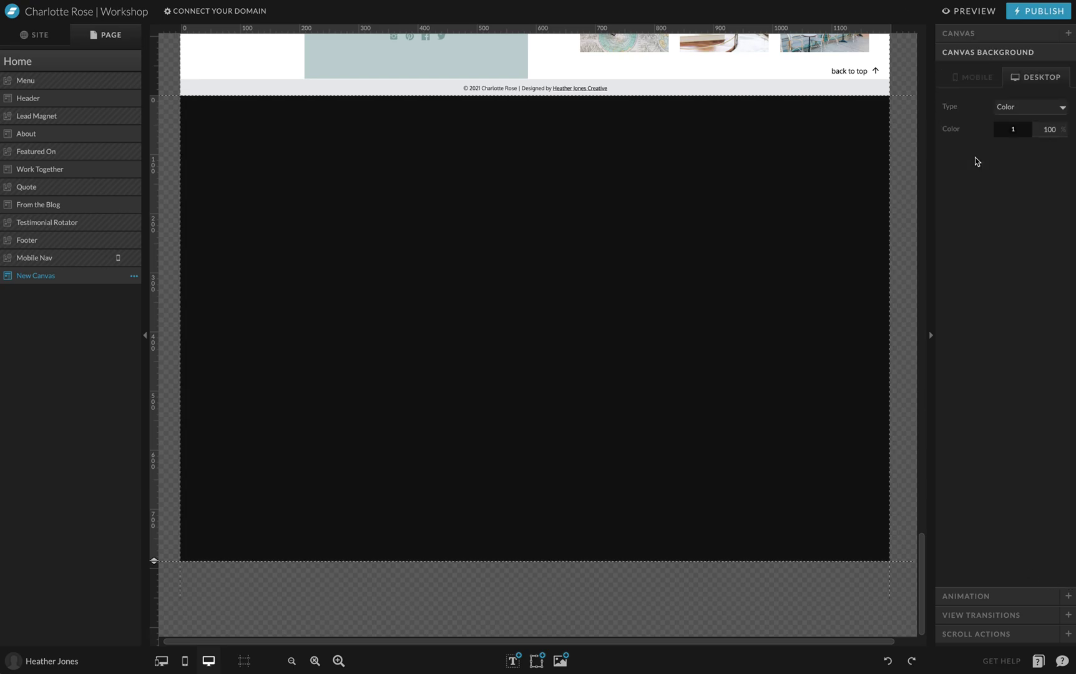
{"action": "double_click", "coordinate": [1057, 129]}
{"action": "type", "text": "95"}
{"action": "left_click", "coordinate": [704, 232]}
Add a rectangle to the canvas and fill it with white swatch 8
{"action": "left_click", "coordinate": [537, 660]}
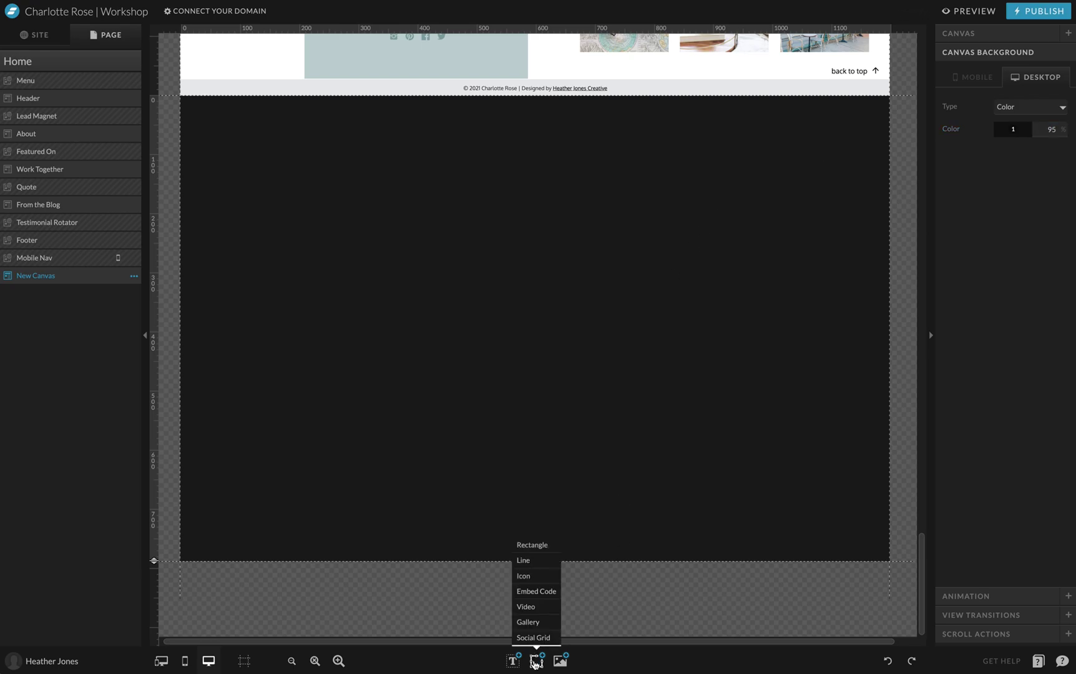
{"action": "left_click", "coordinate": [537, 559]}
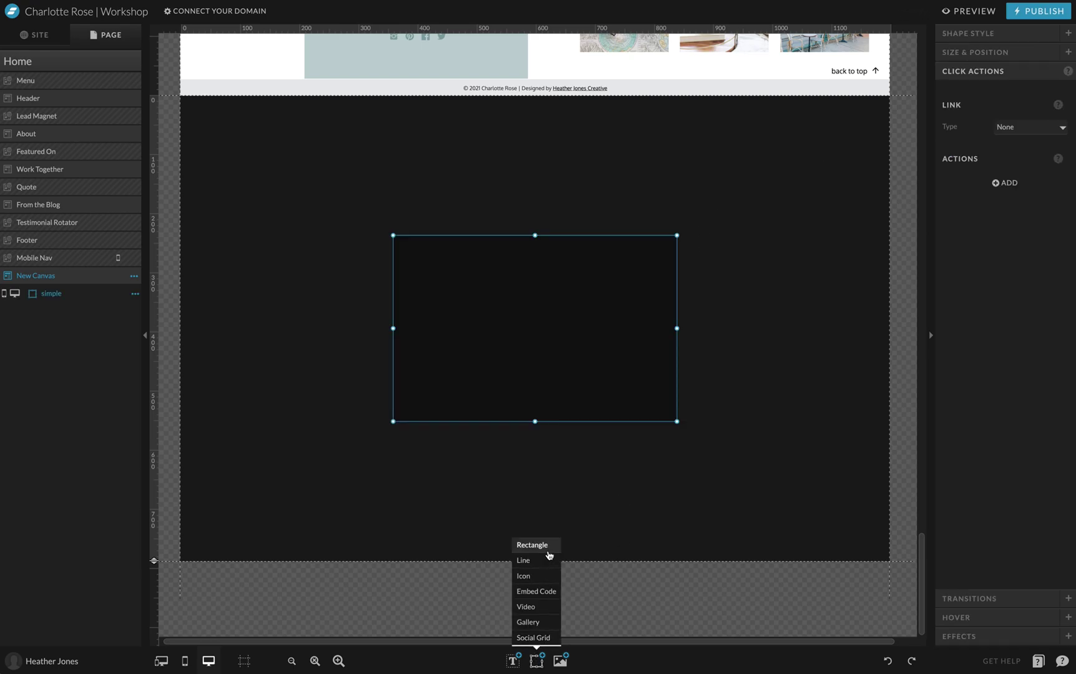
{"action": "left_click", "coordinate": [973, 31]}
{"action": "left_click", "coordinate": [1016, 112]}
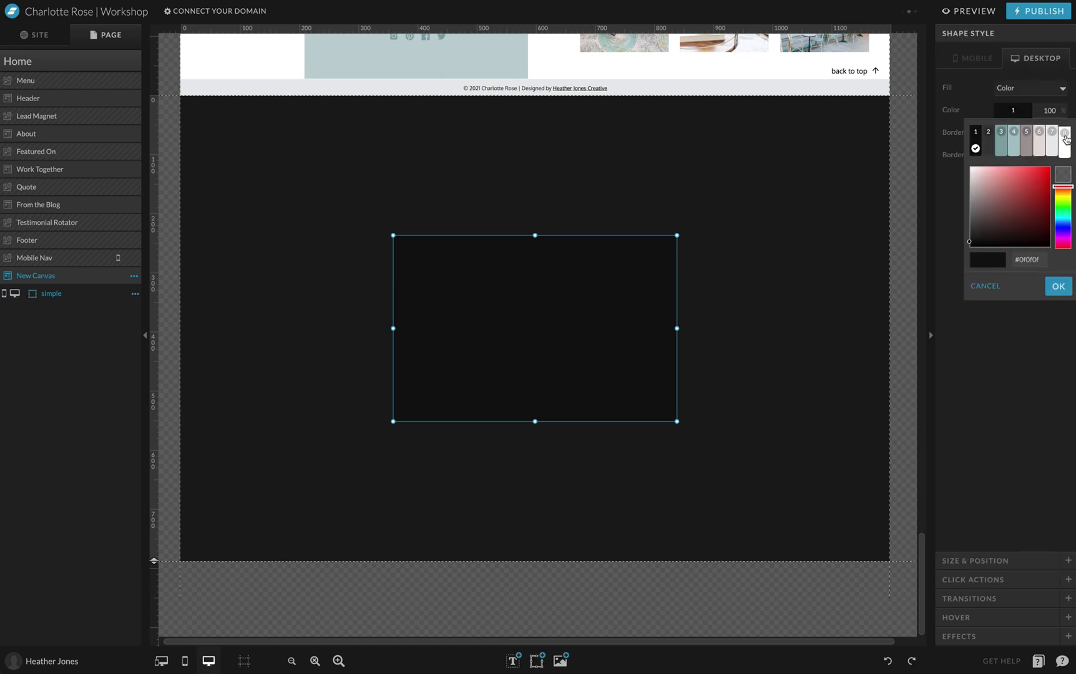
{"action": "left_click", "coordinate": [1065, 138]}
Resize the white rectangle to 706 × 429 px and centre it both ways on the canvas
{"action": "left_click_drag", "start_coordinate": [583, 312], "coordinate": [543, 268]}
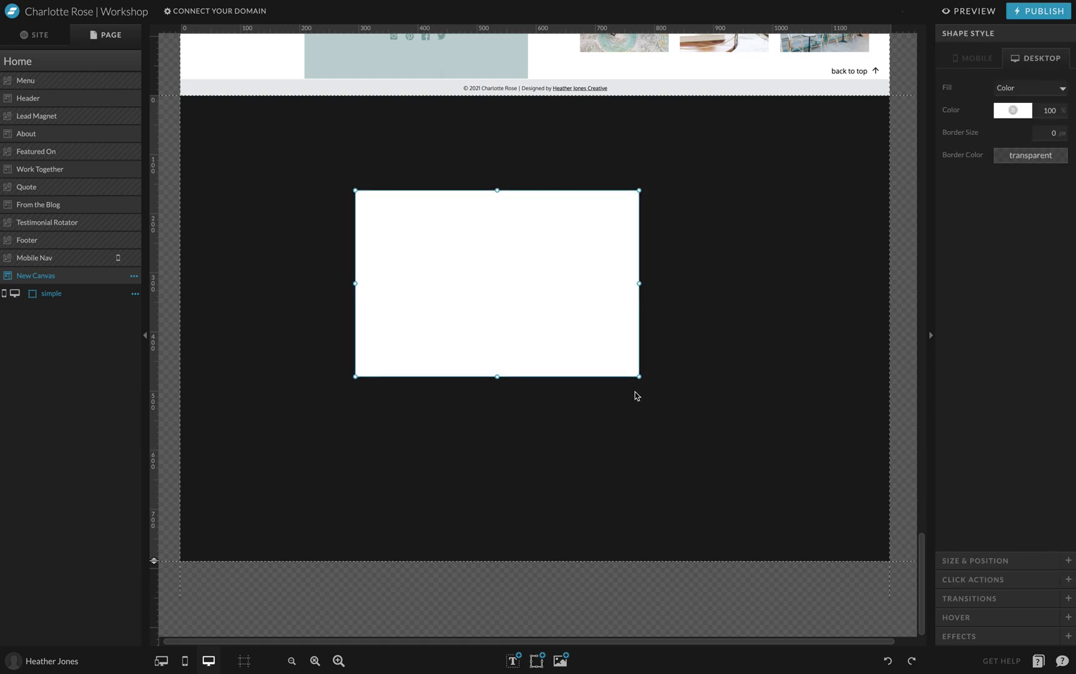
{"action": "left_click_drag", "start_coordinate": [639, 377], "coordinate": [709, 446]}
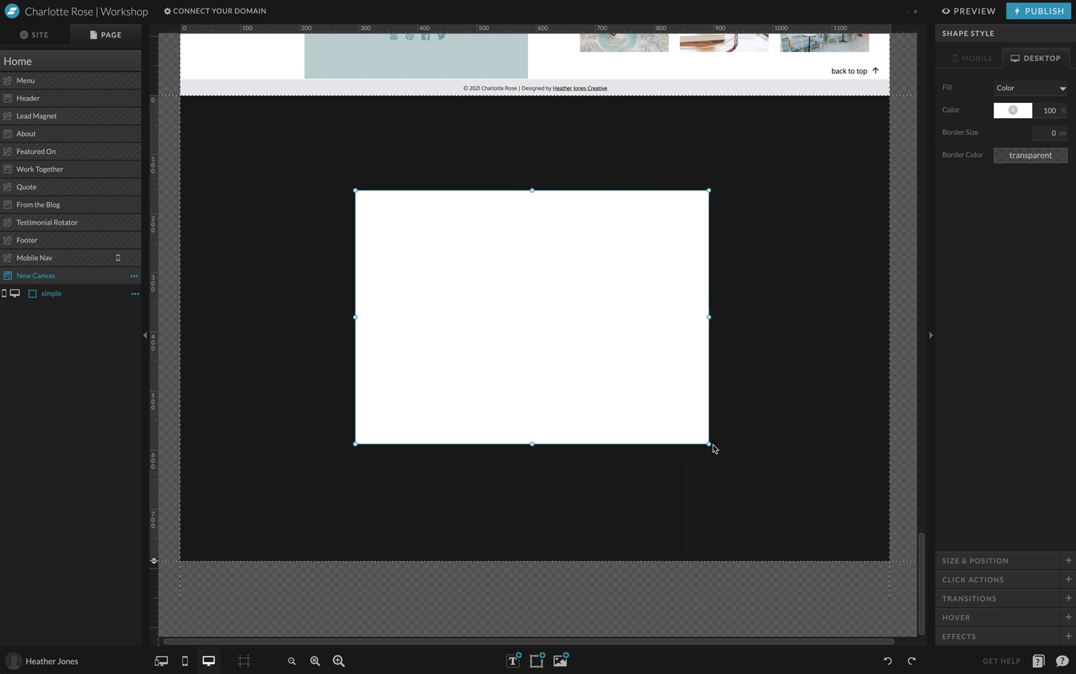
{"action": "left_click", "coordinate": [1017, 580]}
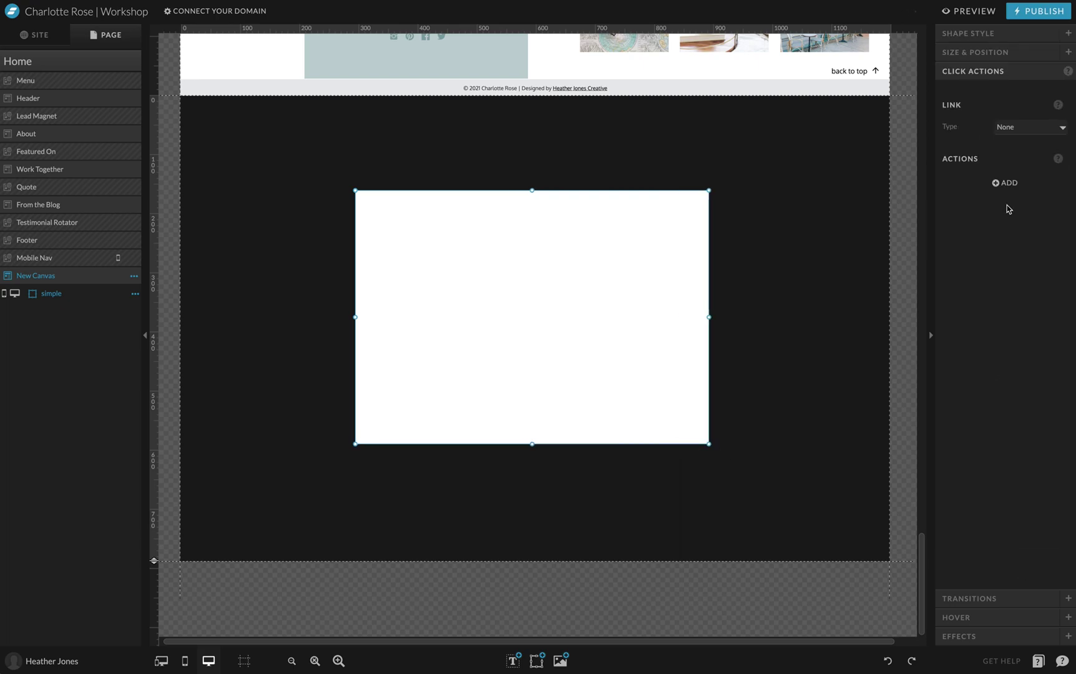
{"action": "left_click", "coordinate": [977, 53]}
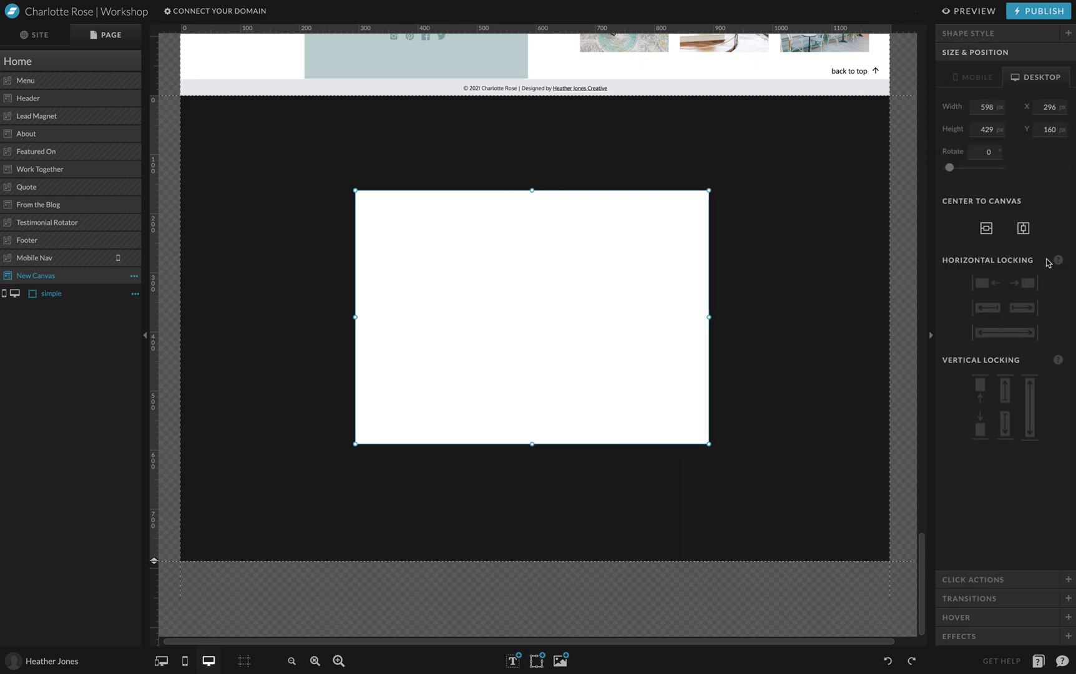
{"action": "left_click_drag", "start_coordinate": [709, 316], "coordinate": [772, 317]}
{"action": "left_click", "coordinate": [985, 228]}
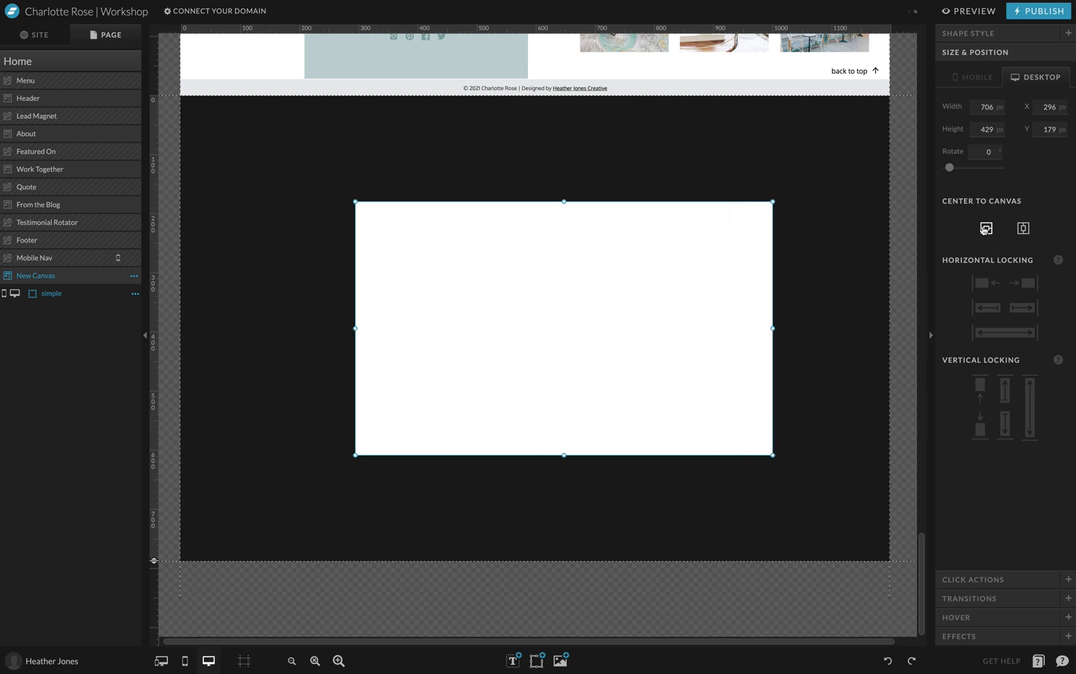
{"action": "left_click", "coordinate": [1024, 228]}
{"action": "left_click", "coordinate": [819, 380]}
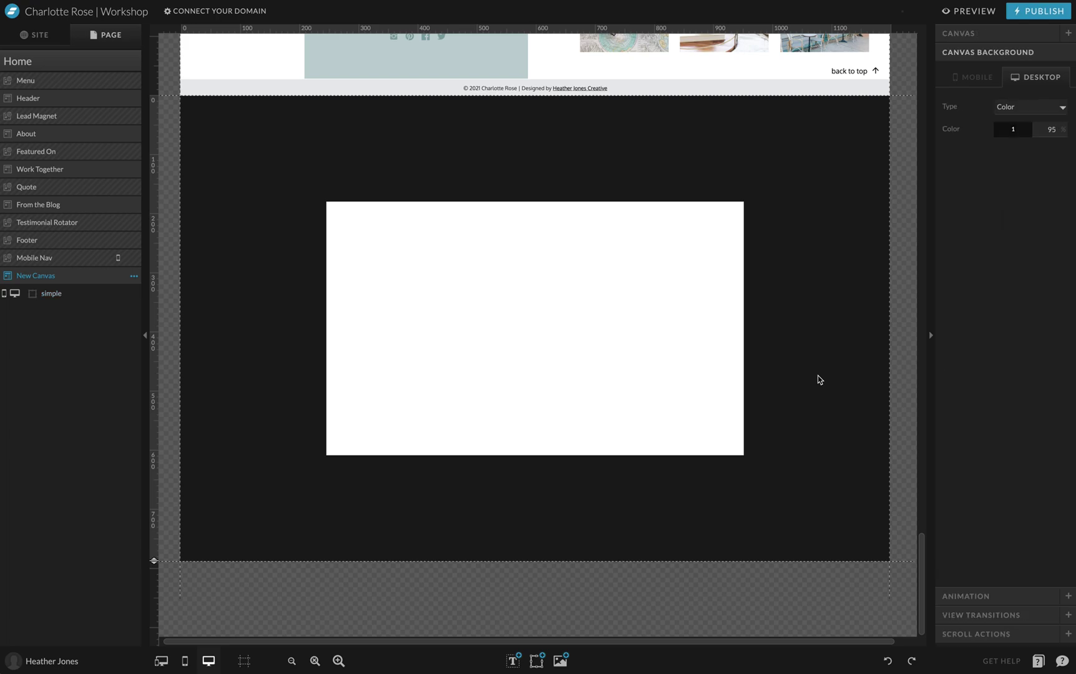
Place the Seaglass palm photo over the rectangle's left side, sized 316 × 429 px
{"action": "left_click", "coordinate": [561, 662]}
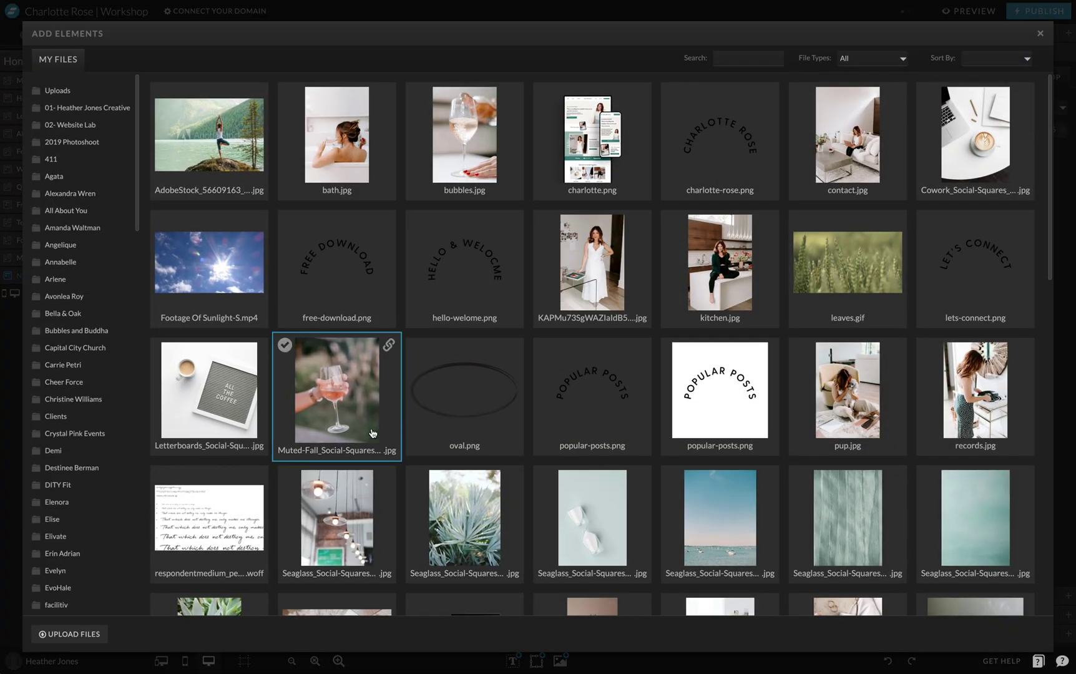
{"action": "scroll", "coordinate": [373, 434], "scroll_direction": "down", "scroll_amount": 3}
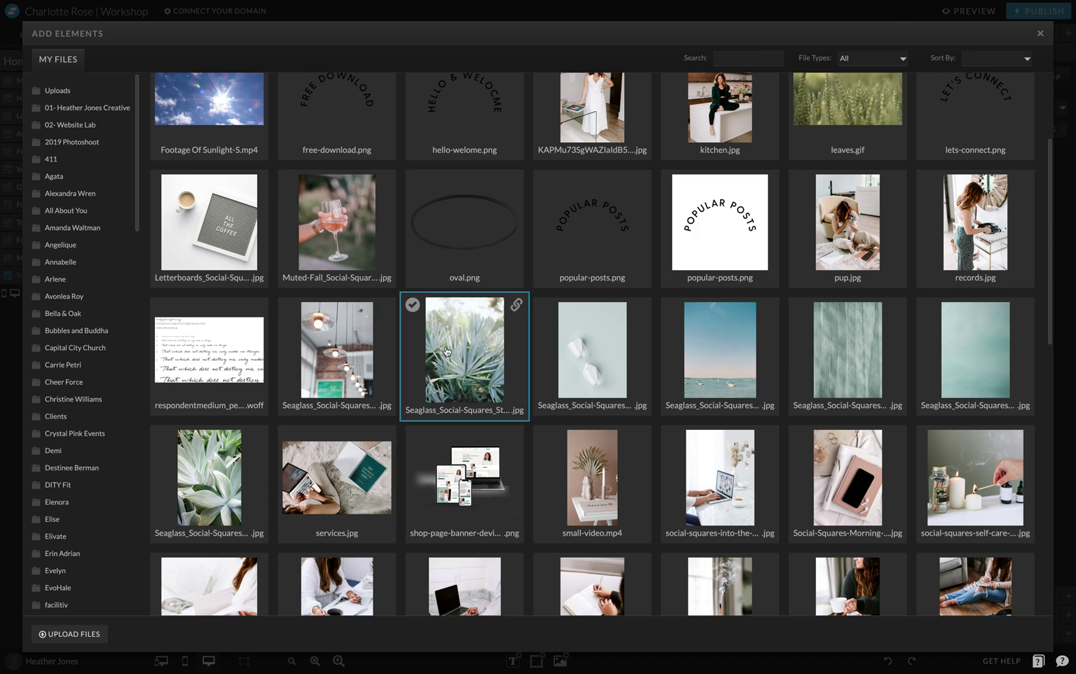
{"action": "left_click", "coordinate": [447, 352]}
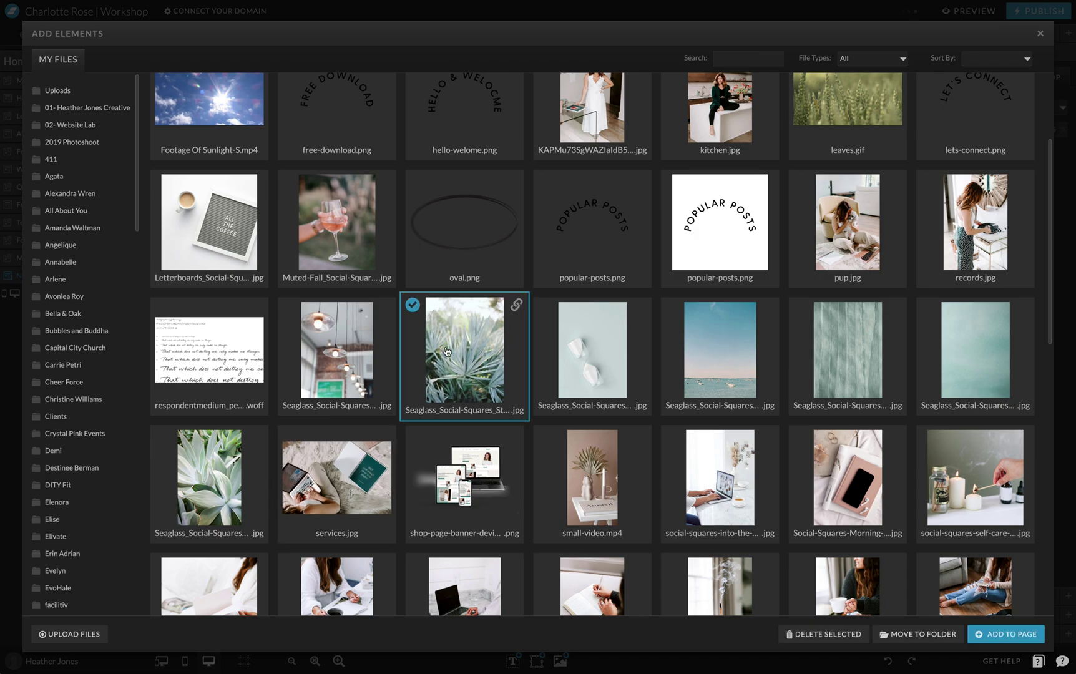
{"action": "left_click", "coordinate": [1002, 637]}
{"action": "left_click_drag", "start_coordinate": [569, 259], "coordinate": [481, 292]}
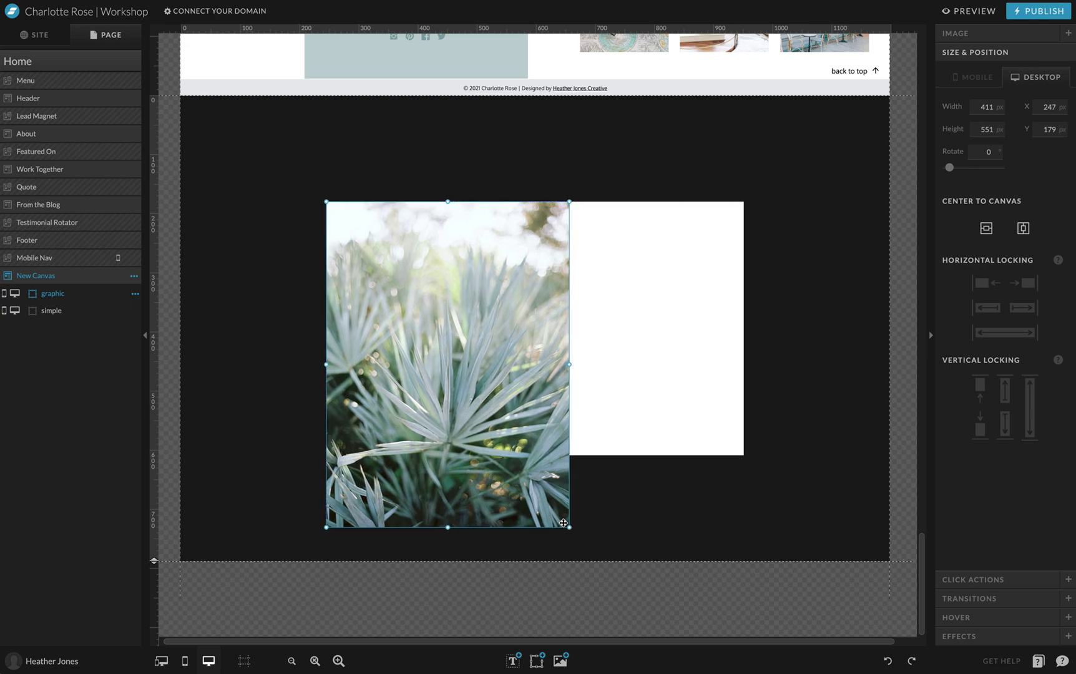
{"action": "left_click_drag", "start_coordinate": [572, 527], "coordinate": [482, 456]}
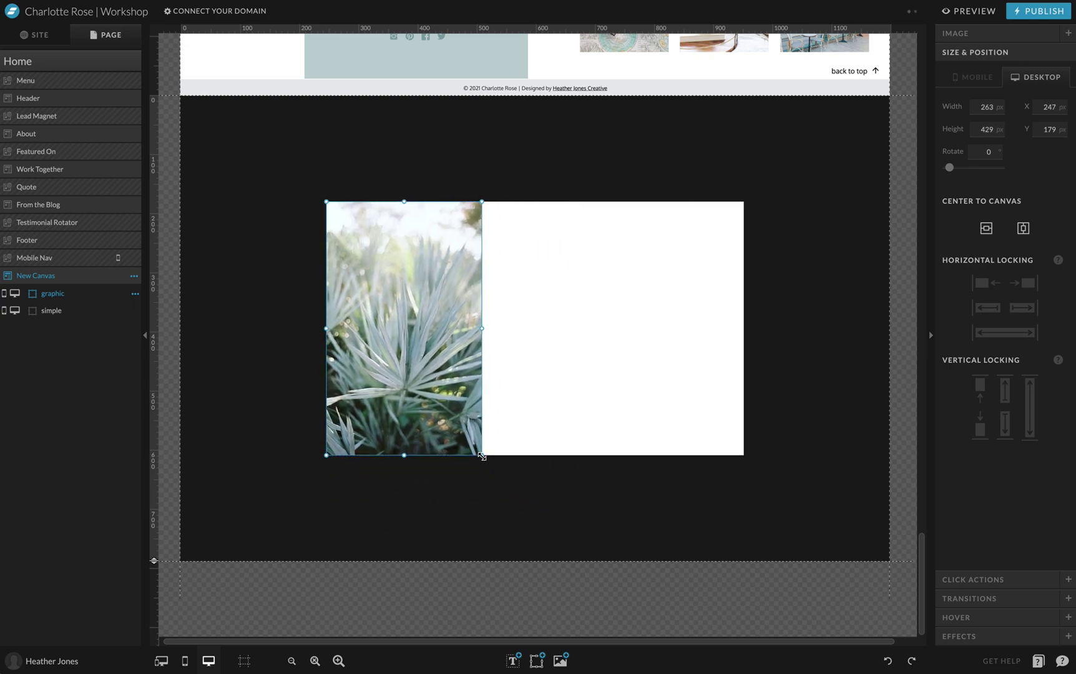
{"action": "left_click_drag", "start_coordinate": [479, 333], "coordinate": [515, 335]}
{"action": "left_click", "coordinate": [774, 278]}
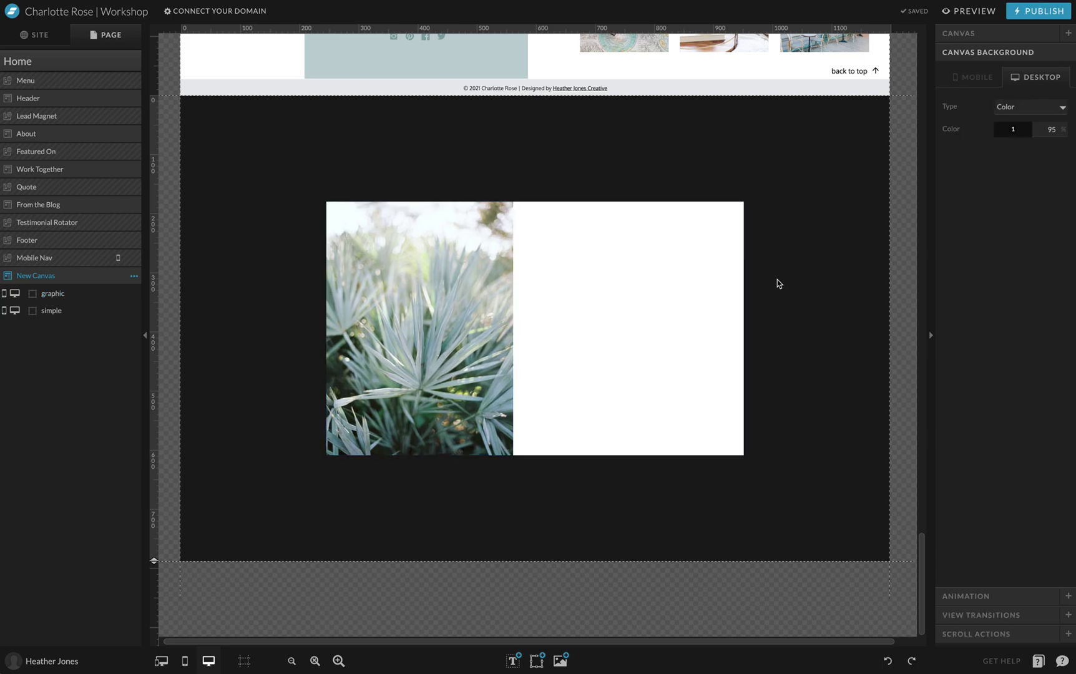
Add a roughly 41 px X icon and snap it into the white panel's top-right corner
{"action": "mouse_move", "coordinate": [541, 658]}
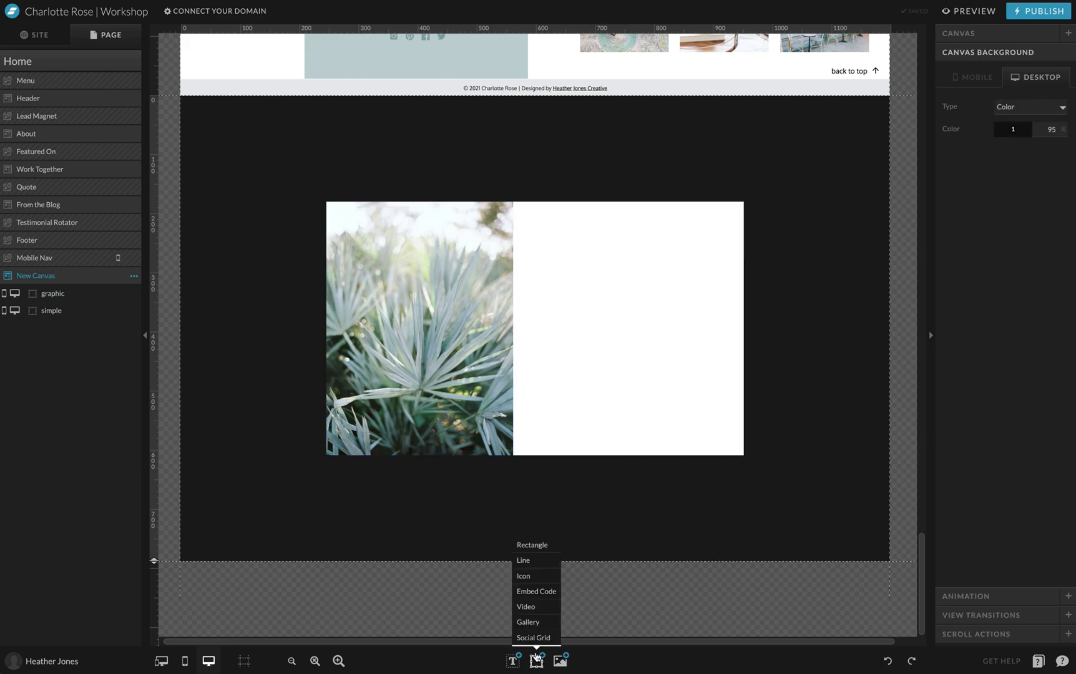
{"action": "left_click", "coordinate": [523, 575]}
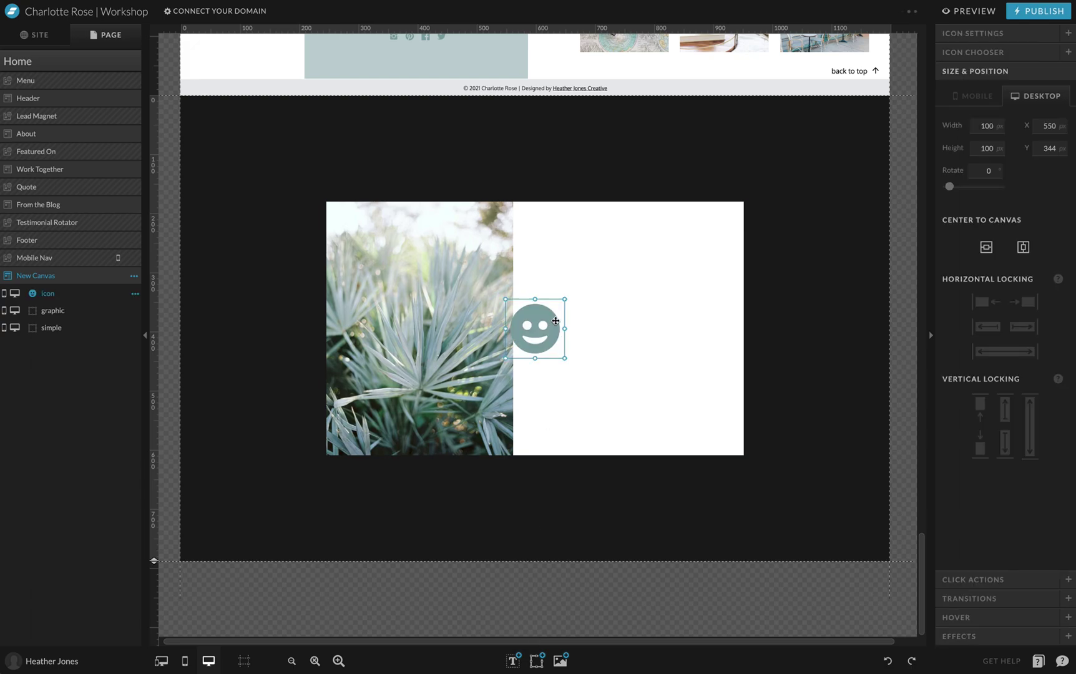
{"action": "left_click_drag", "start_coordinate": [507, 360], "coordinate": [727, 221]}
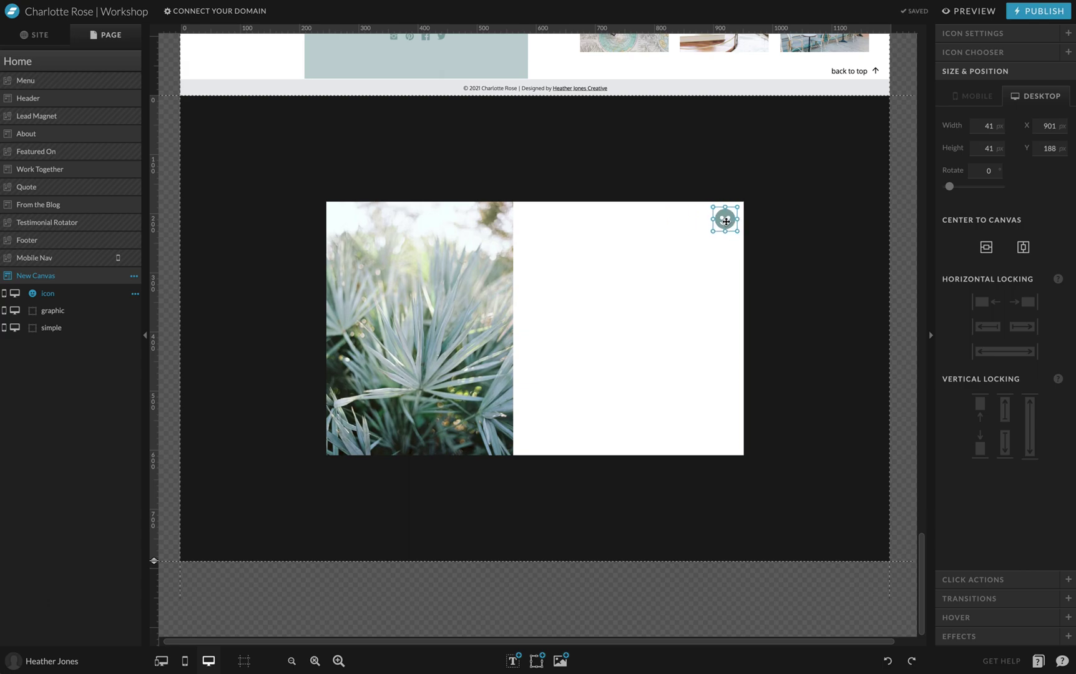
{"action": "left_click", "coordinate": [1010, 55]}
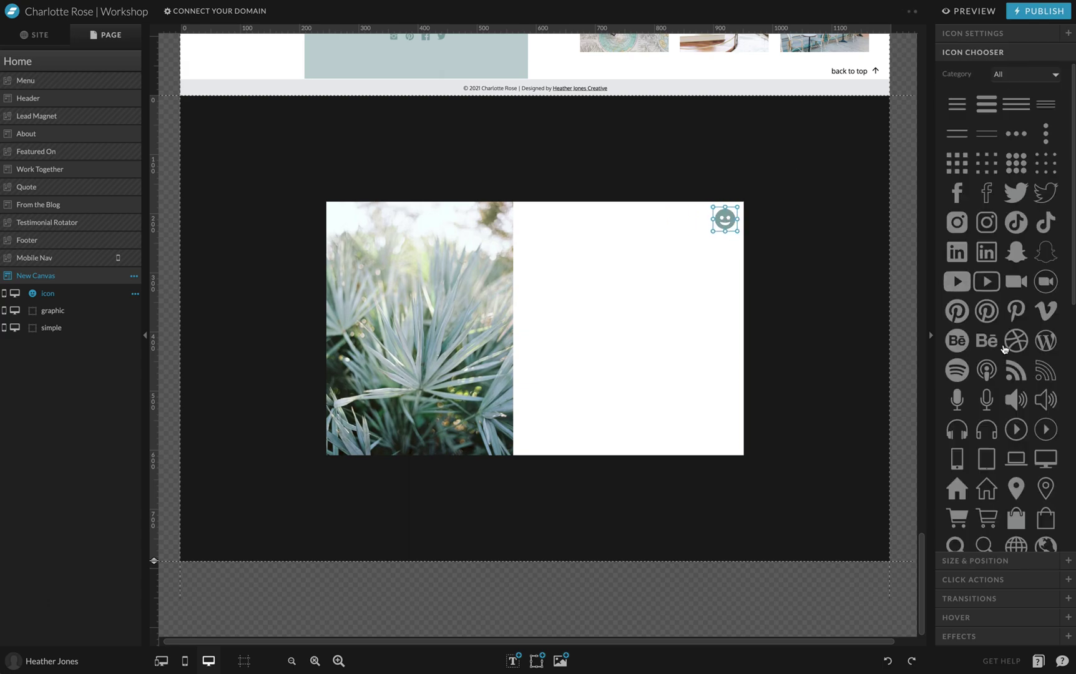
{"action": "scroll", "coordinate": [1004, 350], "scroll_direction": "down", "scroll_amount": 8}
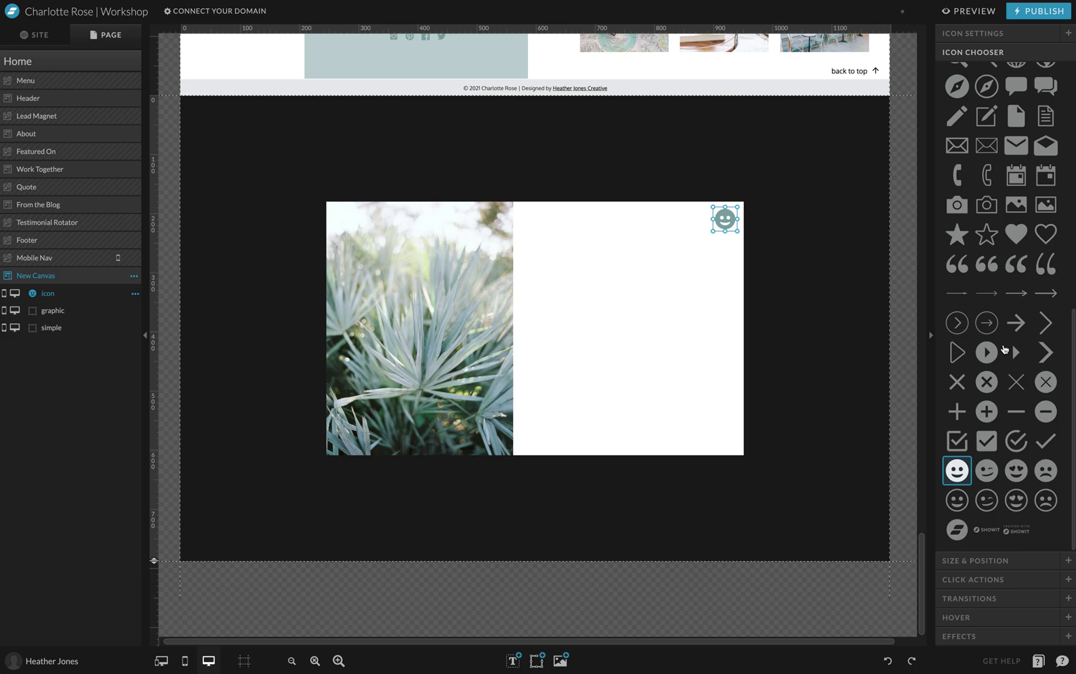
{"action": "left_click", "coordinate": [958, 382]}
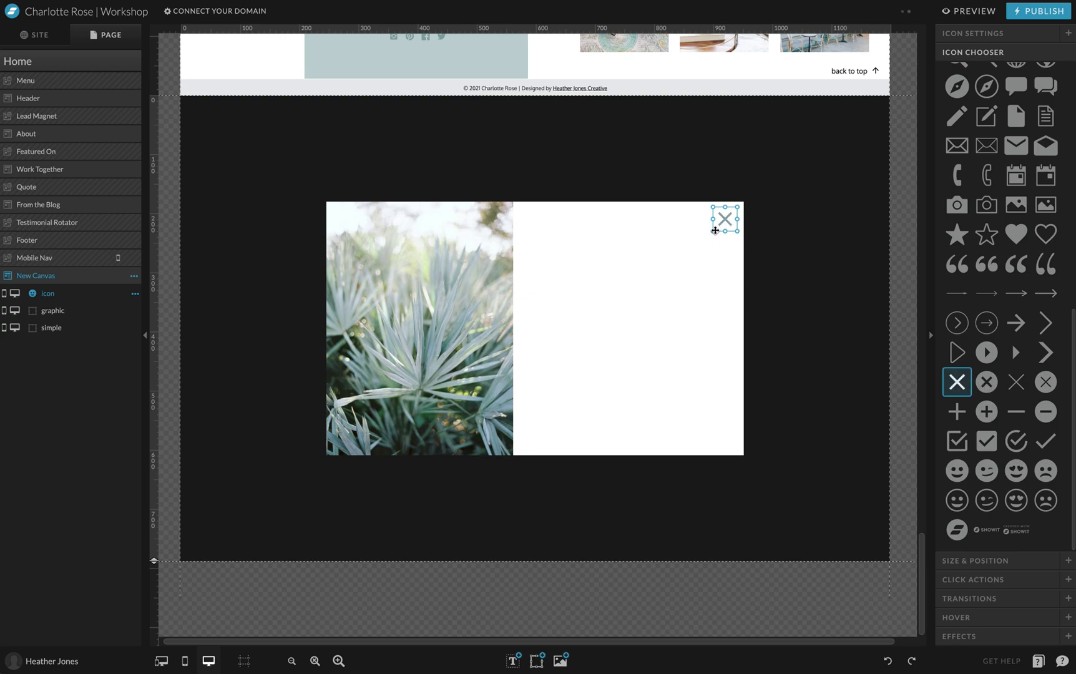
{"action": "left_click_drag", "start_coordinate": [716, 230], "coordinate": [721, 226]}
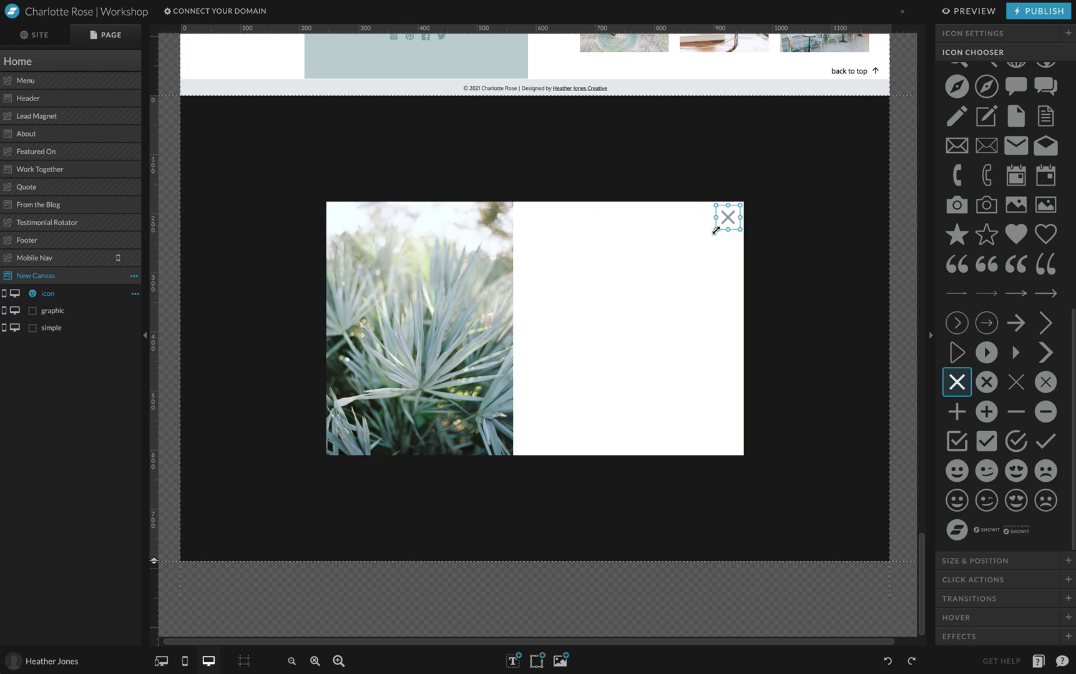
{"action": "left_click_drag", "start_coordinate": [716, 231], "coordinate": [718, 228]}
{"action": "left_click", "coordinate": [797, 258]}
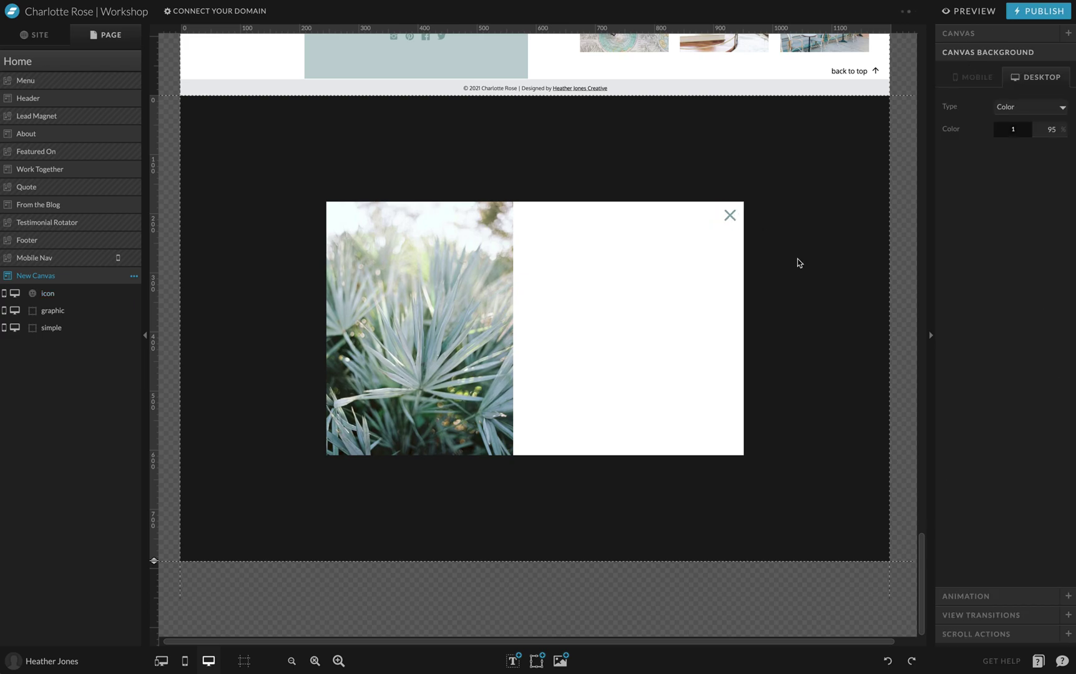
Copy the 'free download' heading and freebie title from the Lead Magnet section
{"action": "scroll", "coordinate": [794, 265], "scroll_direction": "up", "scroll_amount": 20}
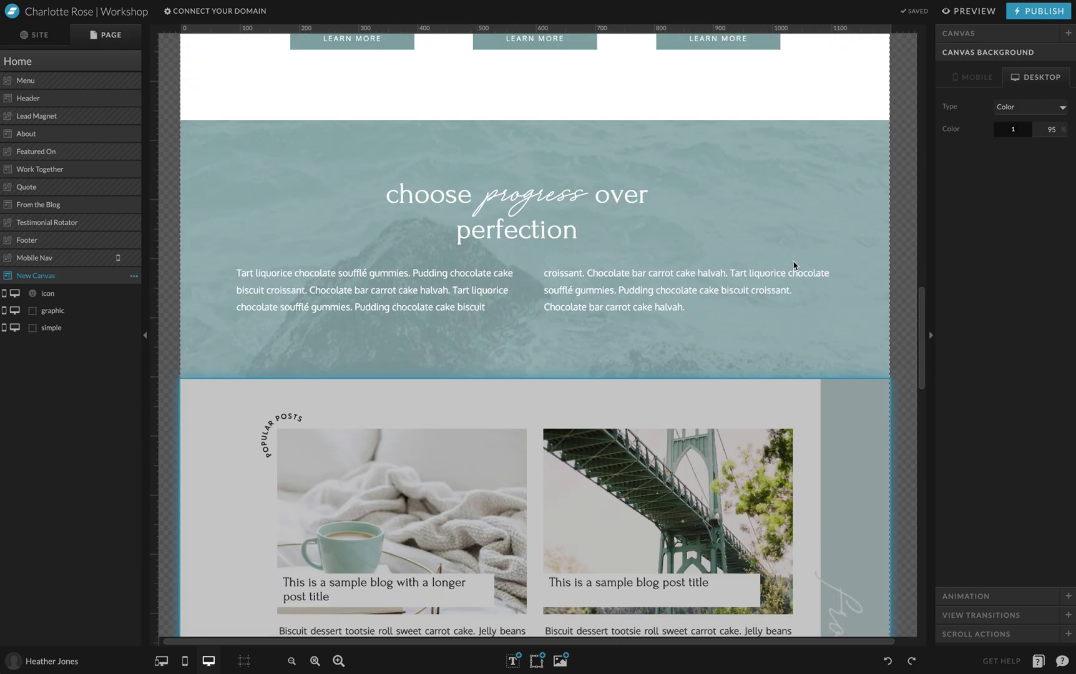
{"action": "scroll", "coordinate": [794, 265], "scroll_direction": "up", "scroll_amount": 8}
{"action": "scroll", "coordinate": [530, 337], "scroll_direction": "down", "scroll_amount": 3}
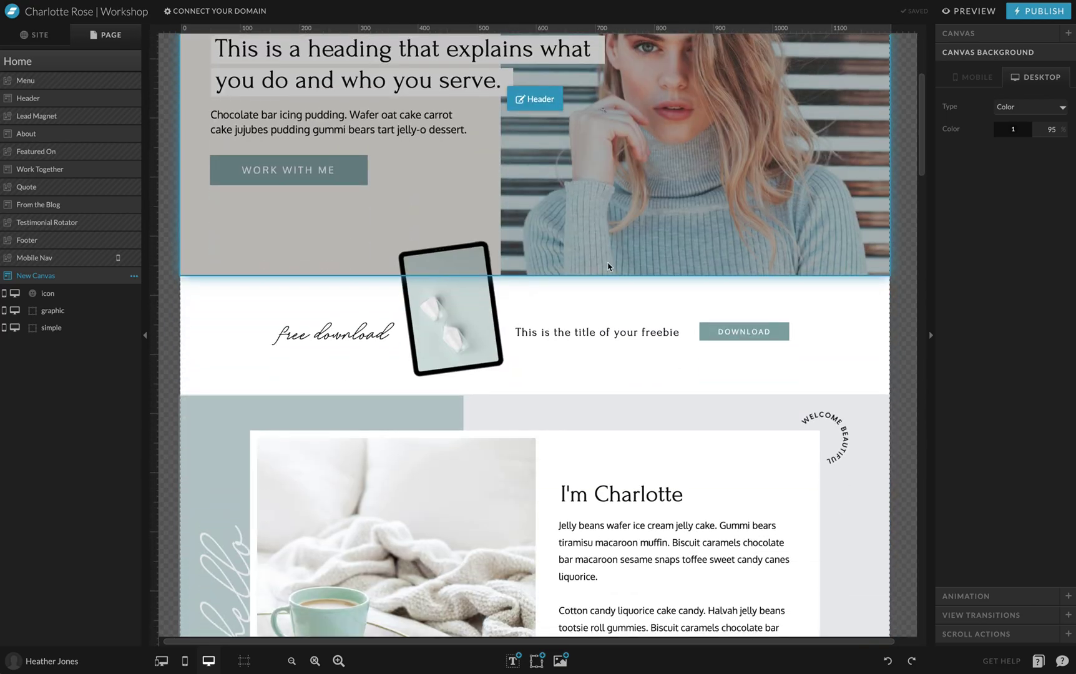
{"action": "left_click", "coordinate": [517, 345]}
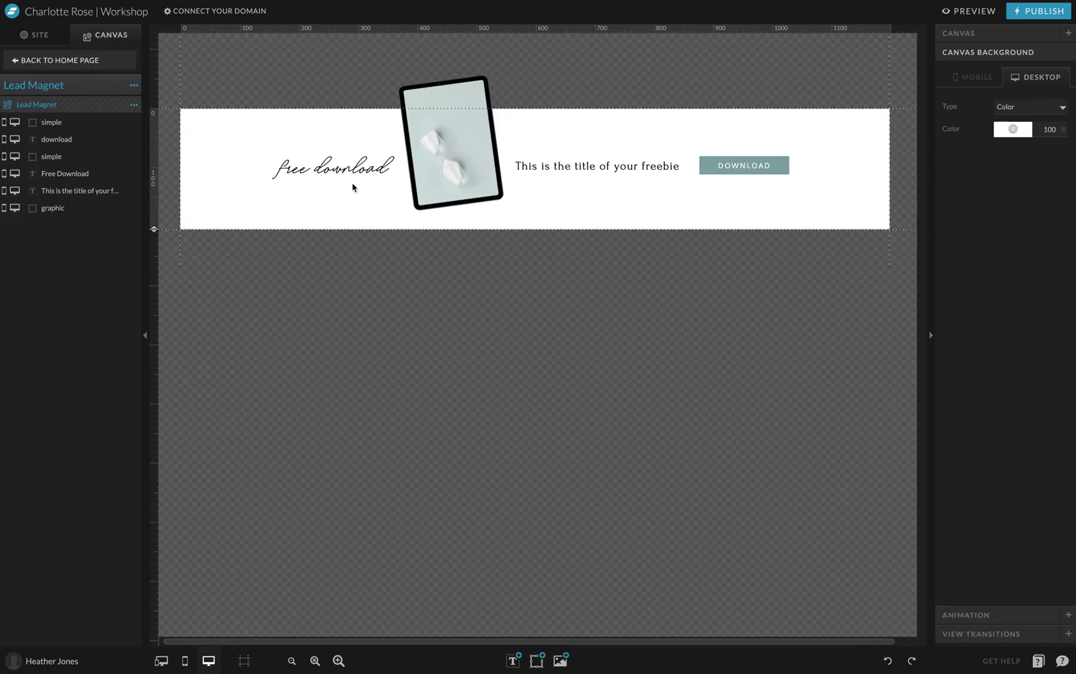
{"action": "left_click", "coordinate": [358, 172]}
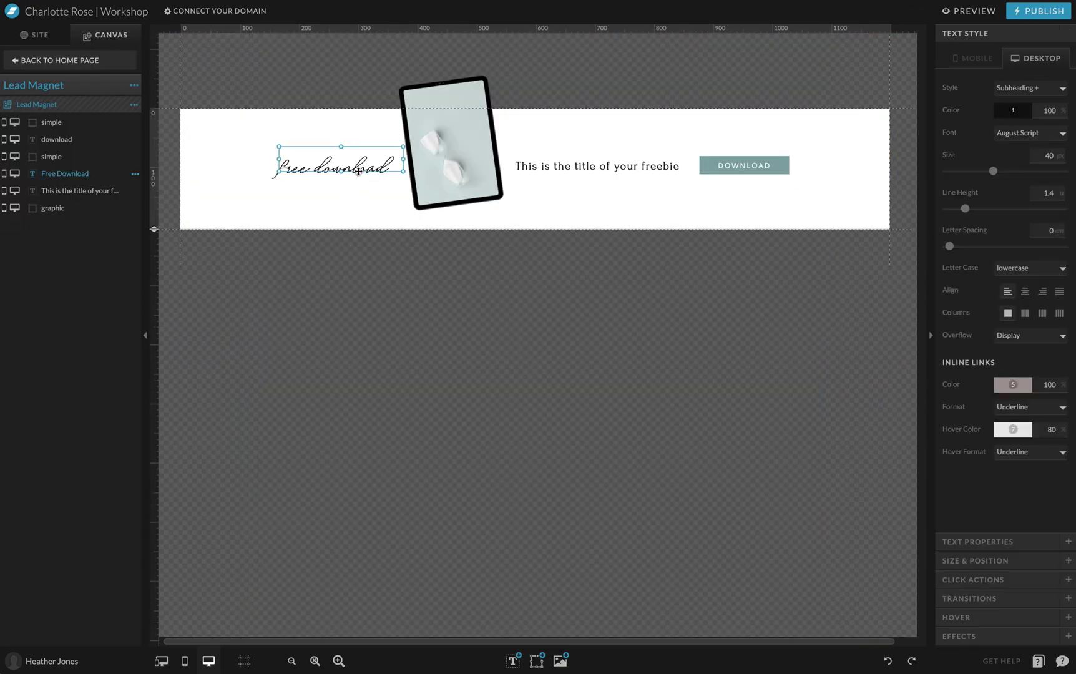
{"action": "left_click", "coordinate": [579, 167], "text": "shift"}
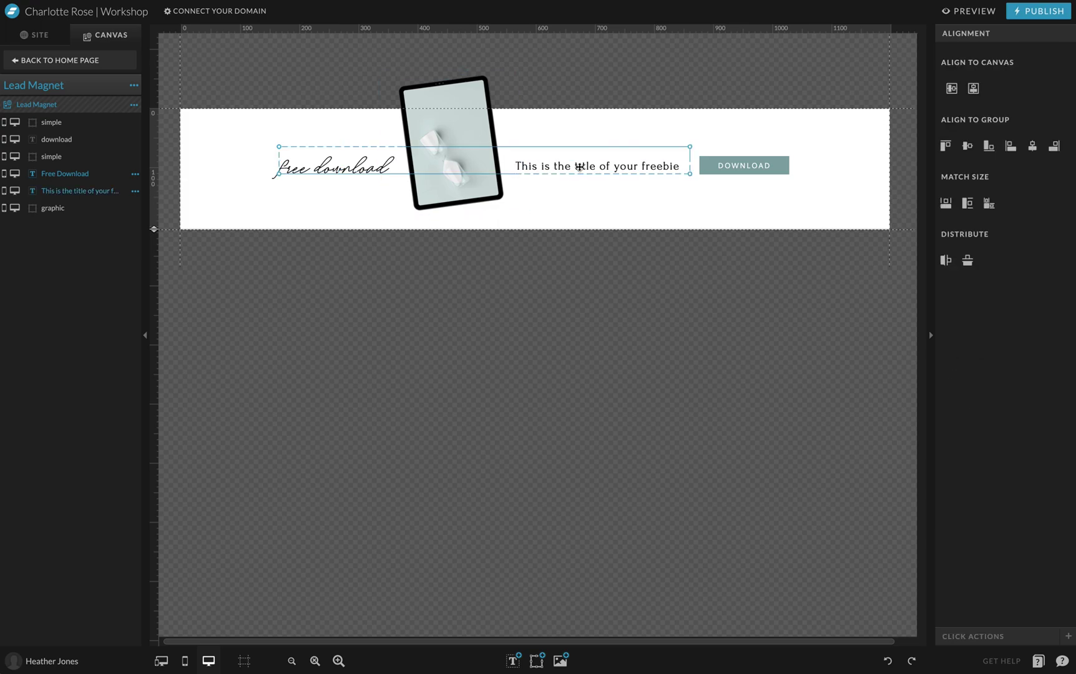
{"action": "left_click", "coordinate": [73, 62]}
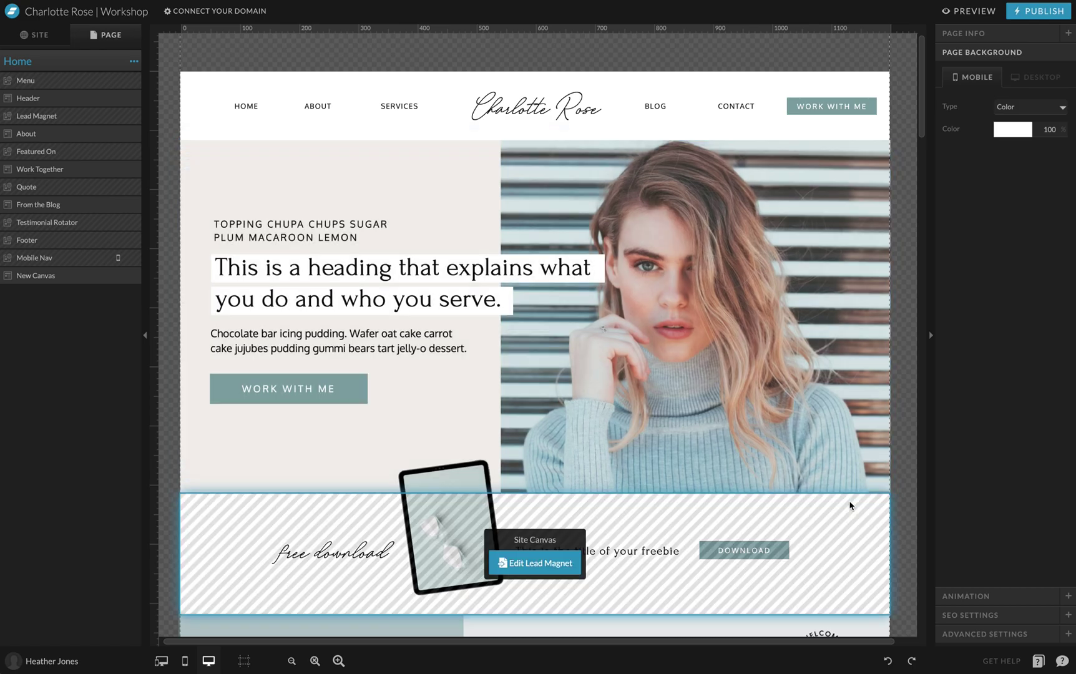
Paste both texts into the popup panel, centring the 'free download' heading with the title beneath
{"action": "scroll", "coordinate": [850, 507], "scroll_direction": "down", "scroll_amount": 10}
{"action": "scroll", "coordinate": [849, 505], "scroll_direction": "down", "scroll_amount": 15}
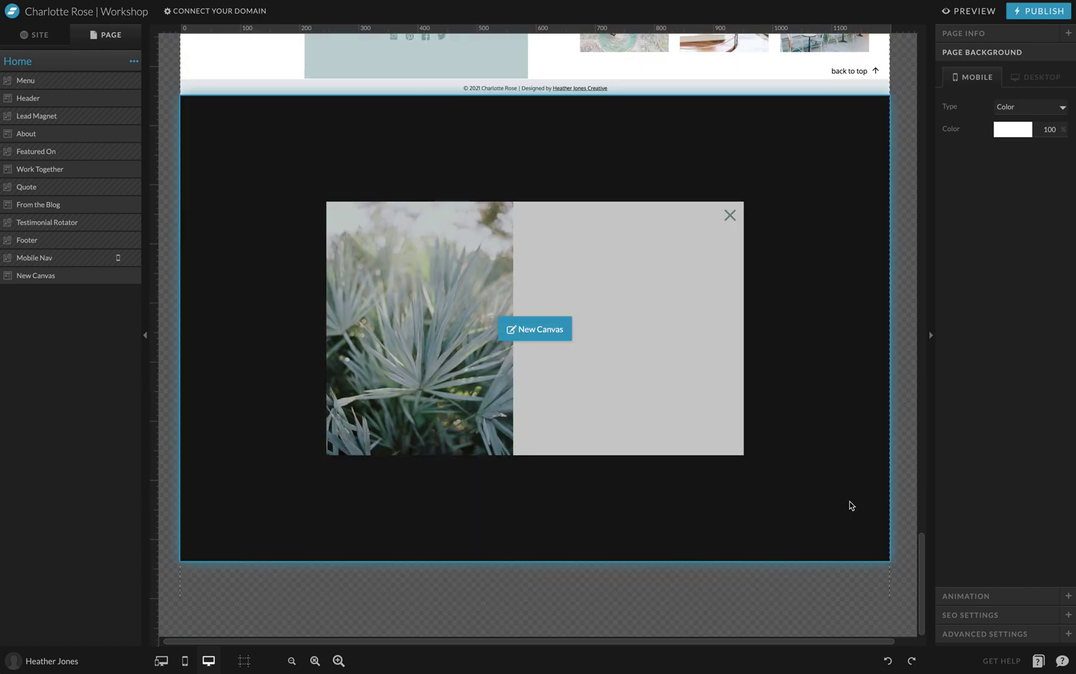
{"action": "left_click", "coordinate": [551, 338]}
{"action": "key", "text": "ctrl+v"}
{"action": "left_click_drag", "start_coordinate": [377, 152], "coordinate": [647, 258]}
{"action": "left_click", "coordinate": [901, 360]}
{"action": "left_click", "coordinate": [476, 305]}
{"action": "left_click", "coordinate": [1025, 292]}
{"action": "left_click_drag", "start_coordinate": [621, 306], "coordinate": [609, 288]}
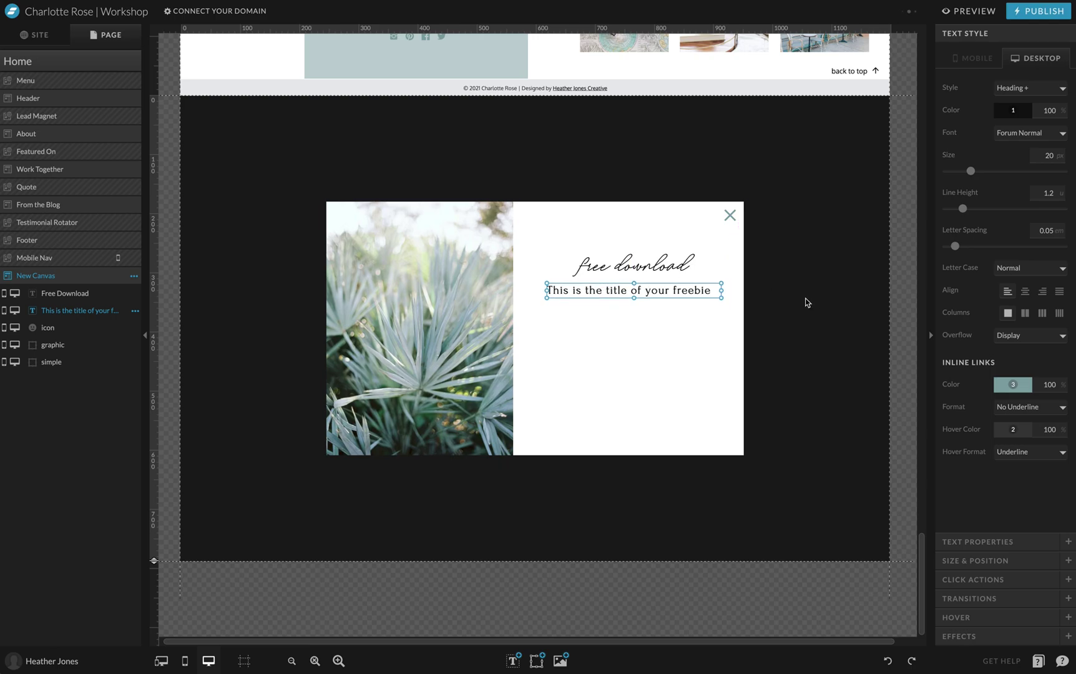
{"action": "left_click", "coordinate": [807, 303]}
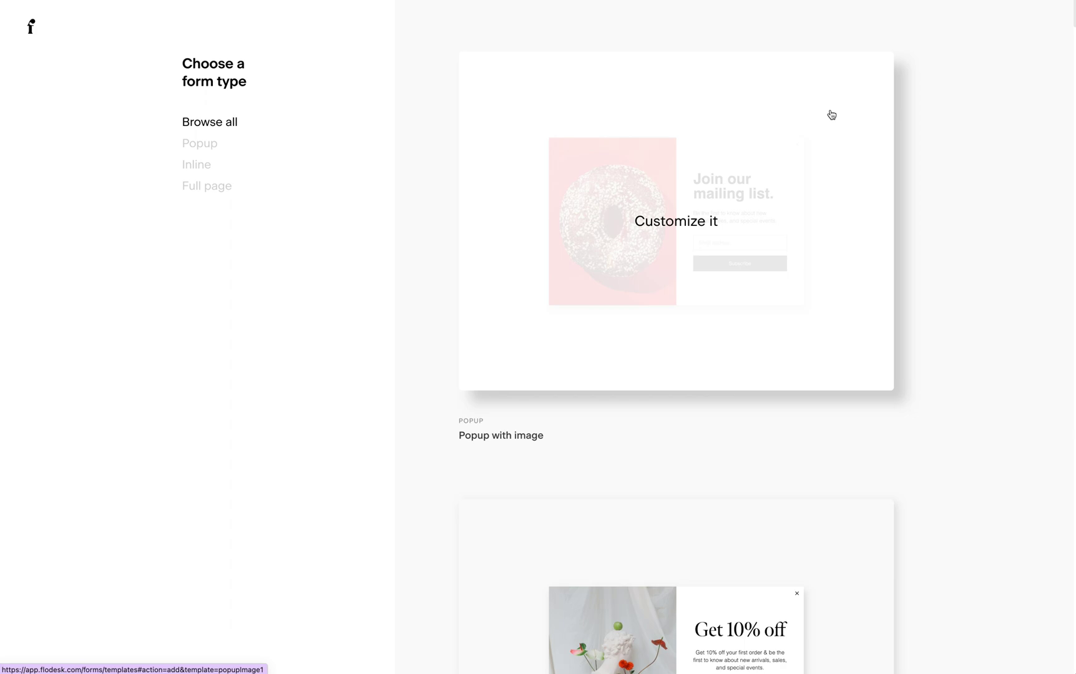
Filter Flodesk's form templates to show only Inline forms
{"action": "scroll", "coordinate": [831, 114], "scroll_direction": "down", "scroll_amount": 1}
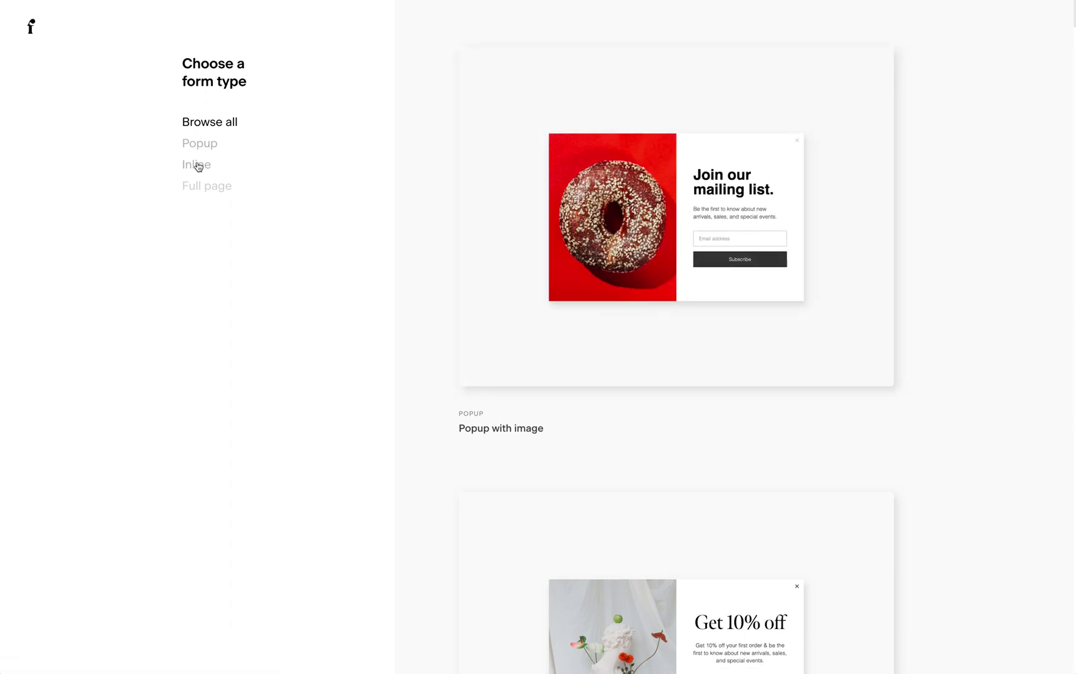
{"action": "left_click", "coordinate": [197, 165]}
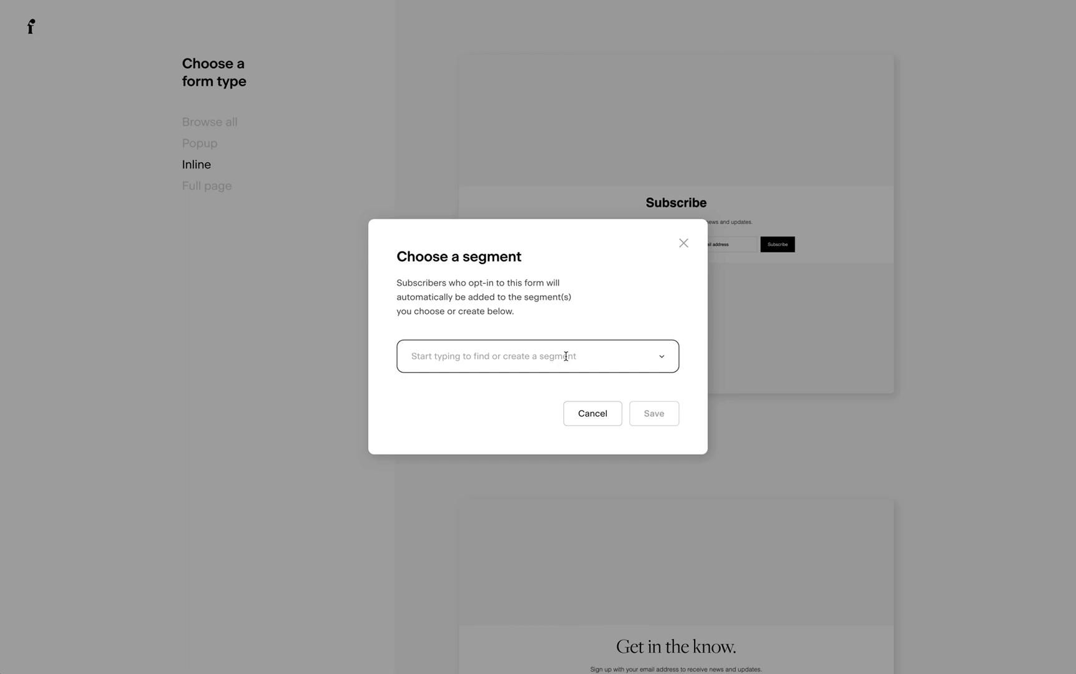
Link the Ribbon banner form to the 'Interested In: Showit Website Templates' segment
{"action": "type", "text": "tem"}
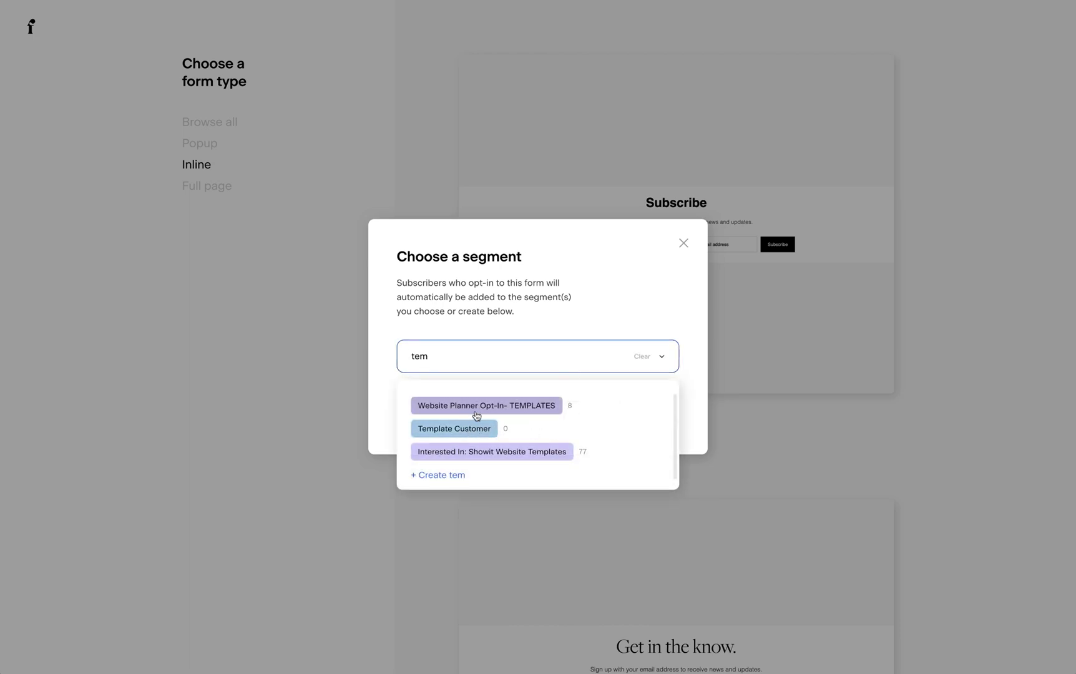
{"action": "left_click", "coordinate": [496, 453]}
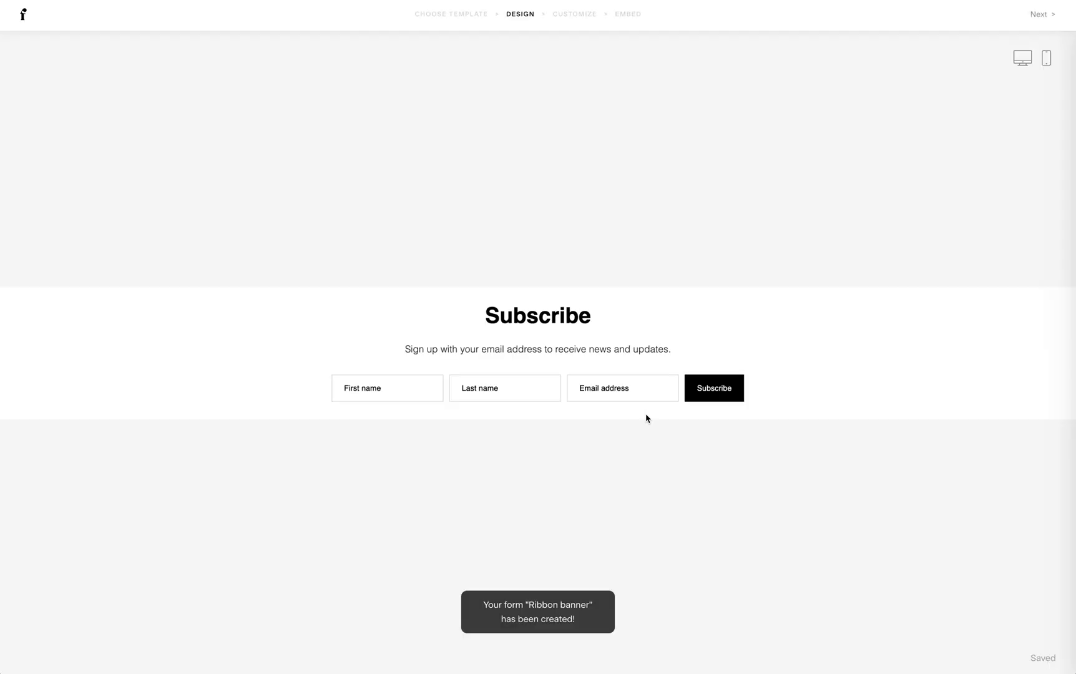
Delete the Subscribe heading and the description sentence from the form
{"action": "left_click", "coordinate": [586, 315]}
{"action": "left_click_drag", "start_coordinate": [586, 315], "coordinate": [344, 308]}
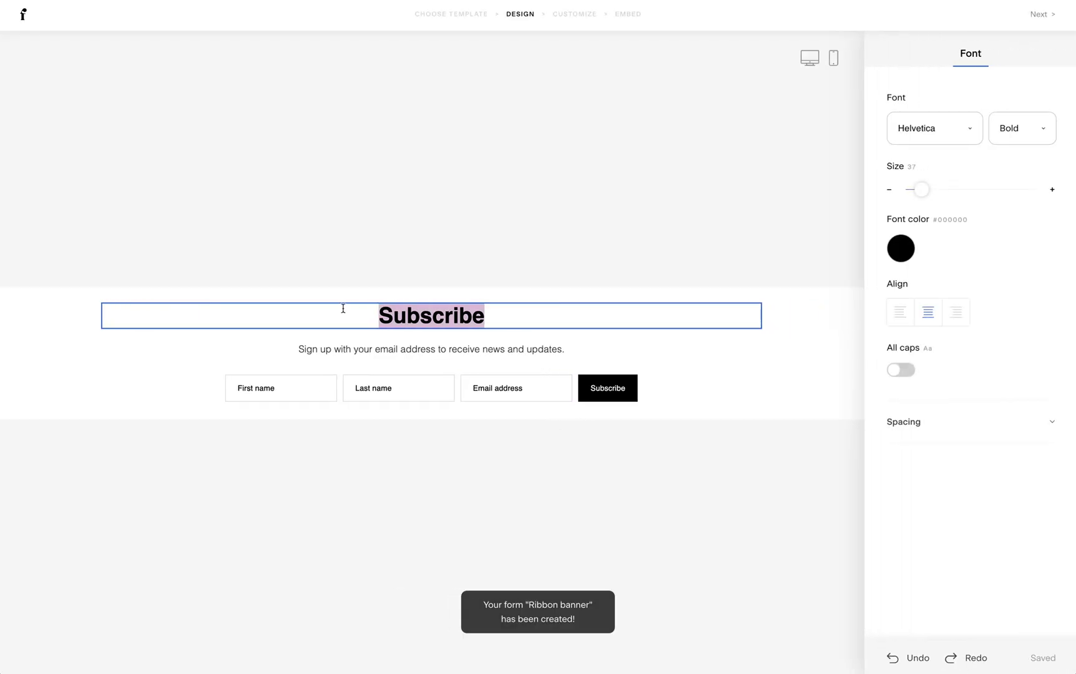
{"action": "key", "text": "BackSpace"}
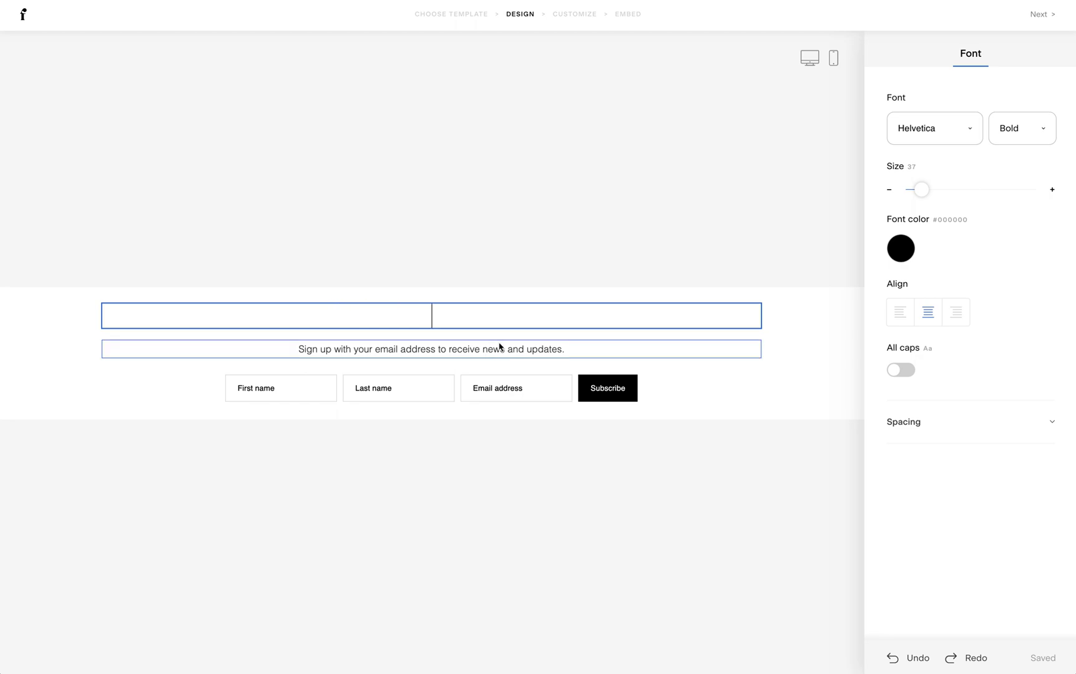
{"action": "left_click", "coordinate": [499, 348]}
{"action": "left_click_drag", "start_coordinate": [569, 338], "coordinate": [263, 338]}
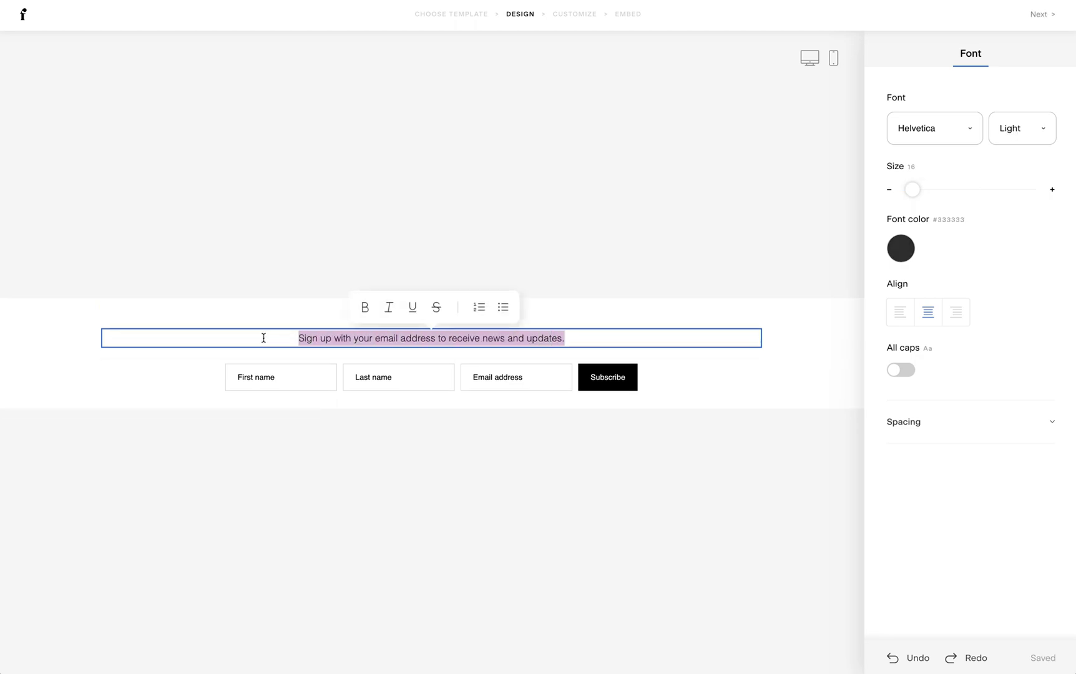
{"action": "key", "text": "BackSpace"}
Set both the form background colour and canvas colour to none
{"action": "left_click", "coordinate": [795, 360]}
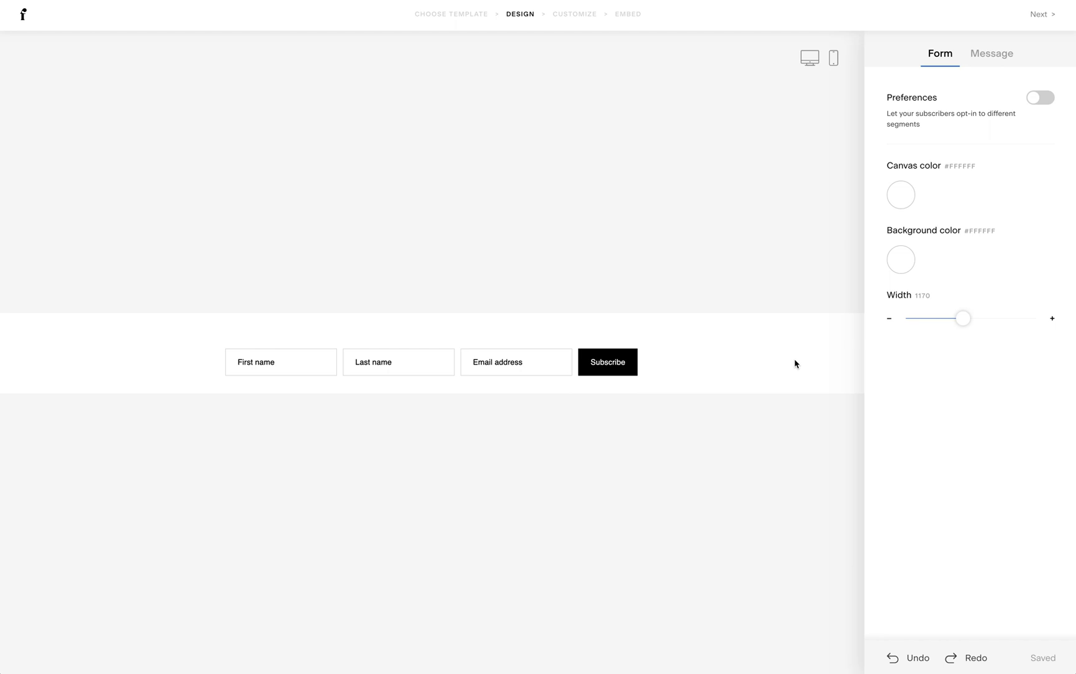
{"action": "left_click", "coordinate": [902, 267]}
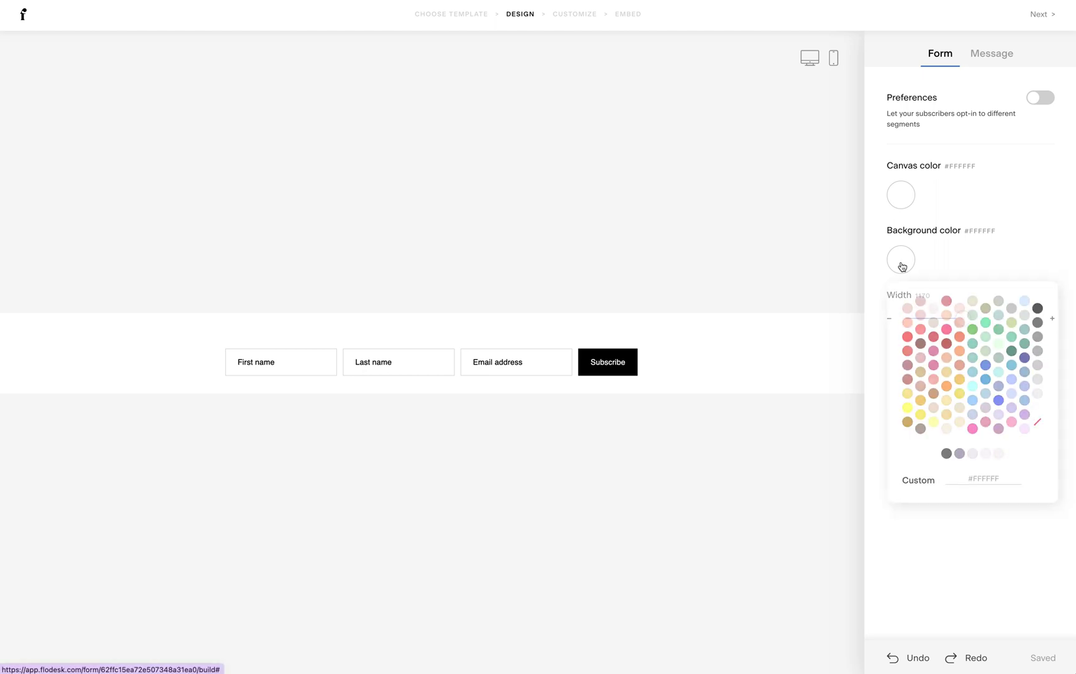
{"action": "left_click", "coordinate": [1039, 425]}
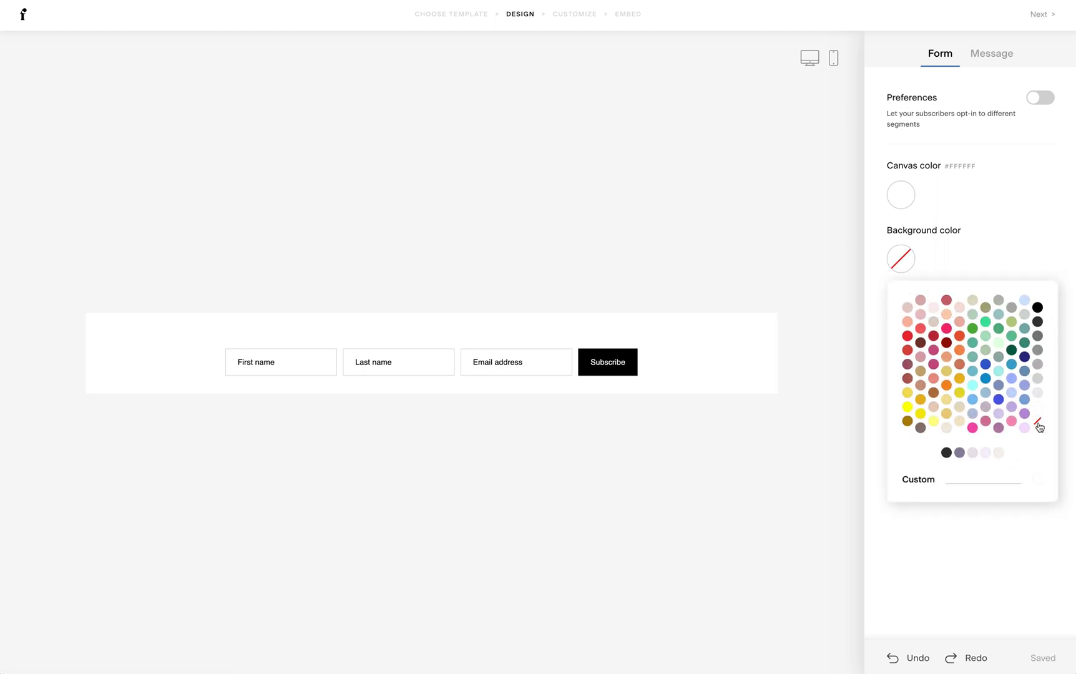
{"action": "left_click", "coordinate": [901, 195]}
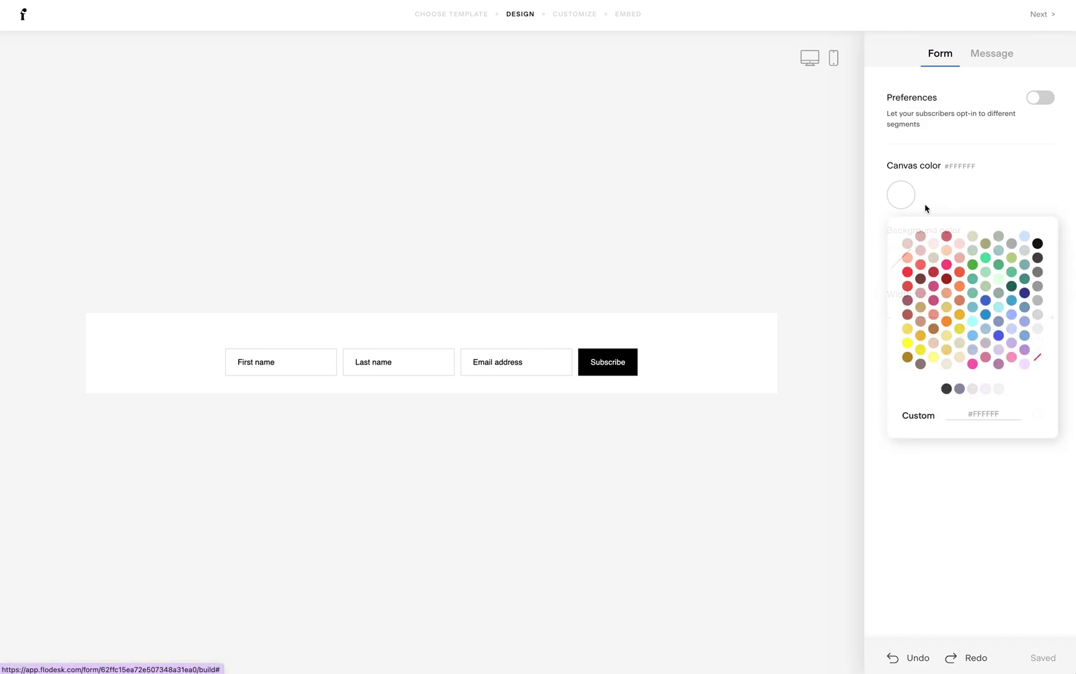
{"action": "left_click", "coordinate": [1039, 361]}
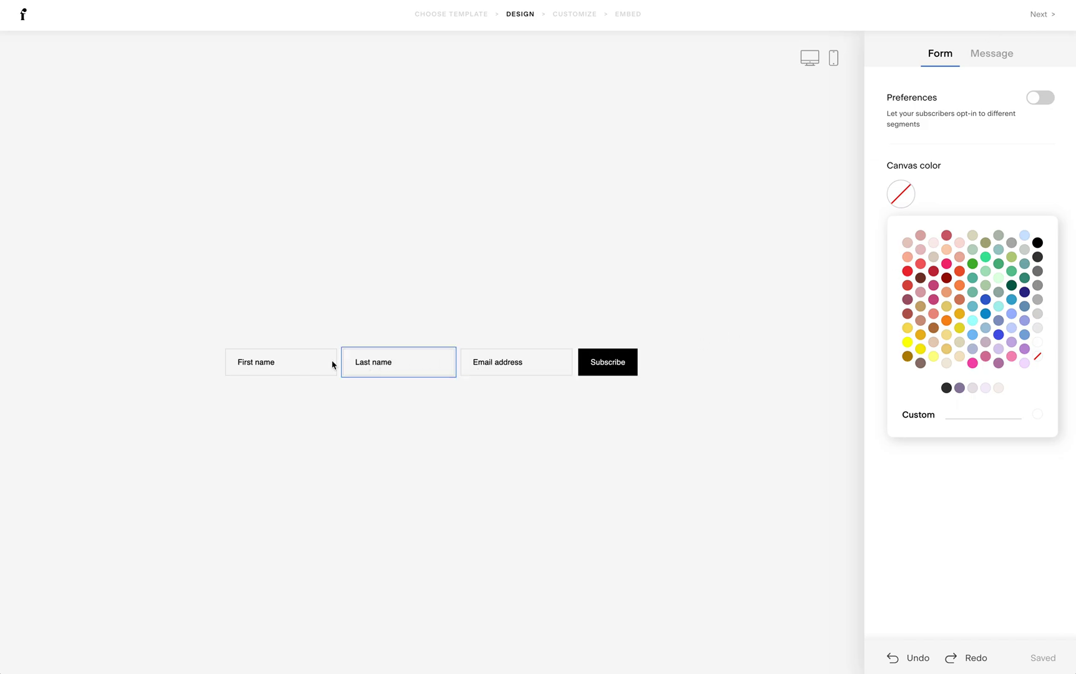
Delete the Last name field from the Flodesk form using its Fields panel menu
{"action": "left_click", "coordinate": [419, 361]}
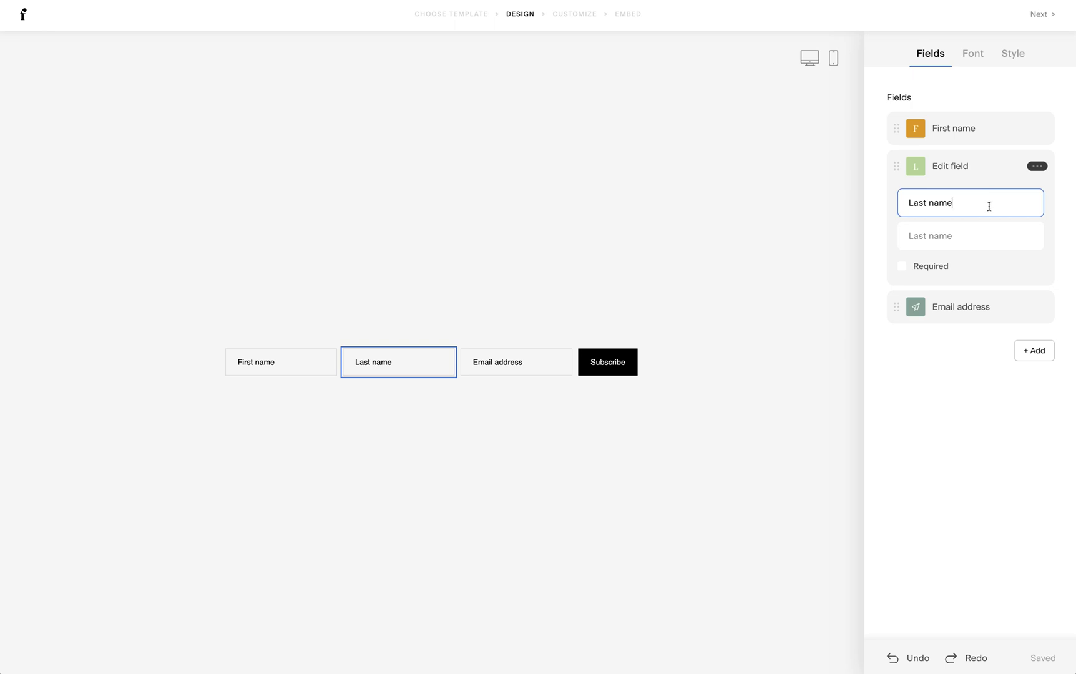
{"action": "left_click", "coordinate": [1039, 168]}
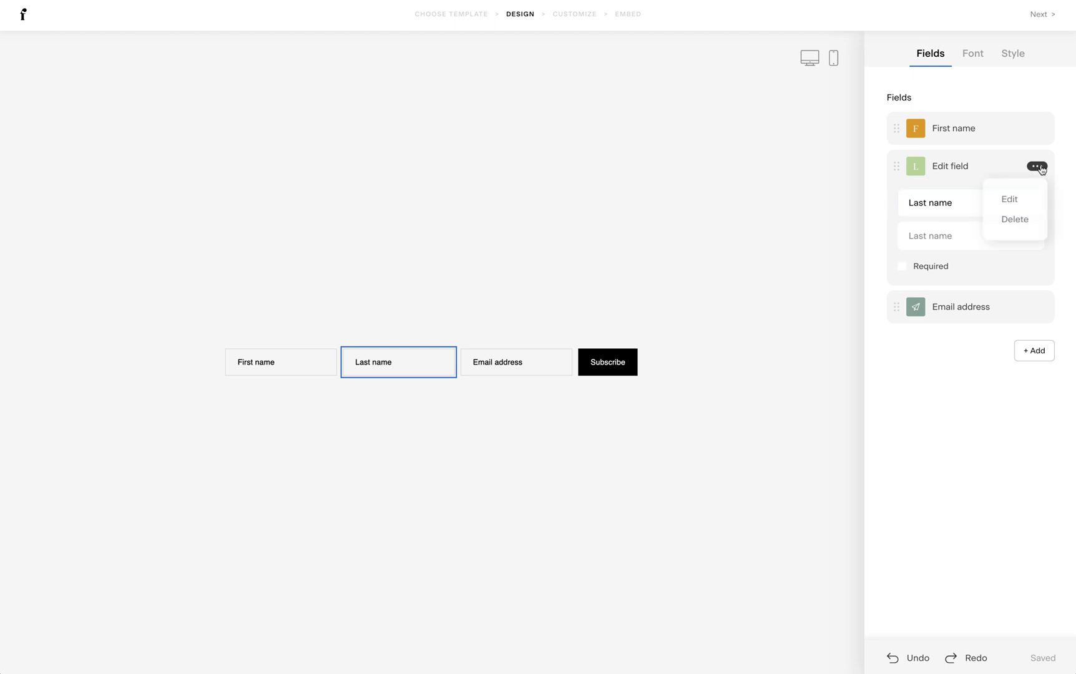
{"action": "left_click", "coordinate": [1022, 218]}
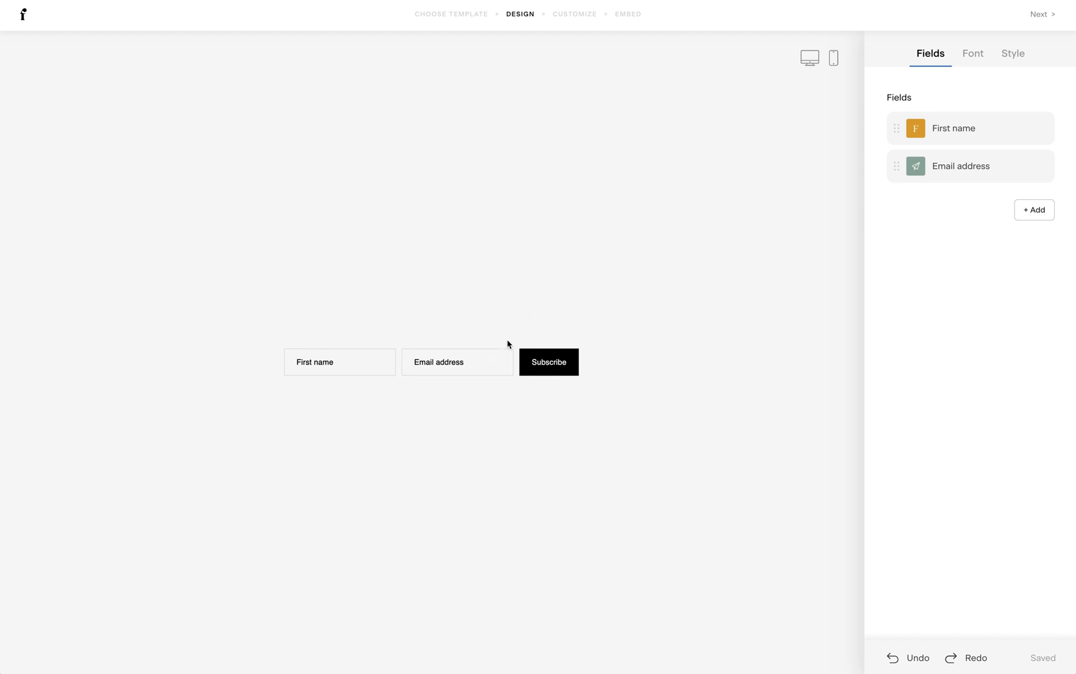
Change the Flodesk form button's label from Subscribe to DOWNLOAD NOW
{"action": "left_click", "coordinate": [565, 362]}
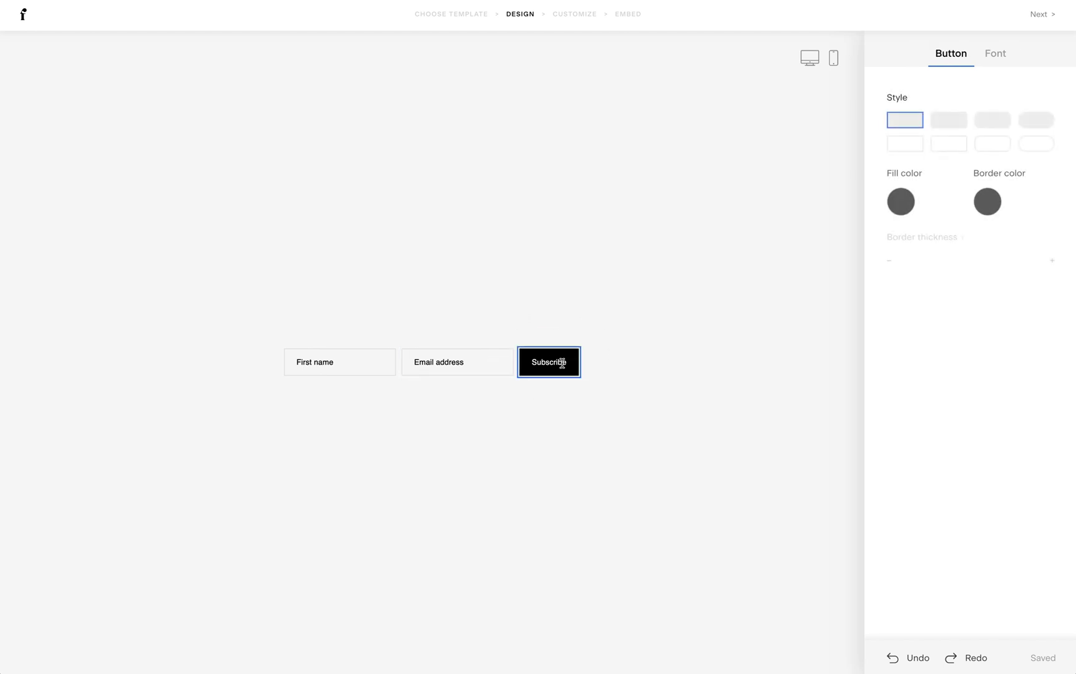
{"action": "left_click_drag", "start_coordinate": [564, 362], "coordinate": [533, 362]}
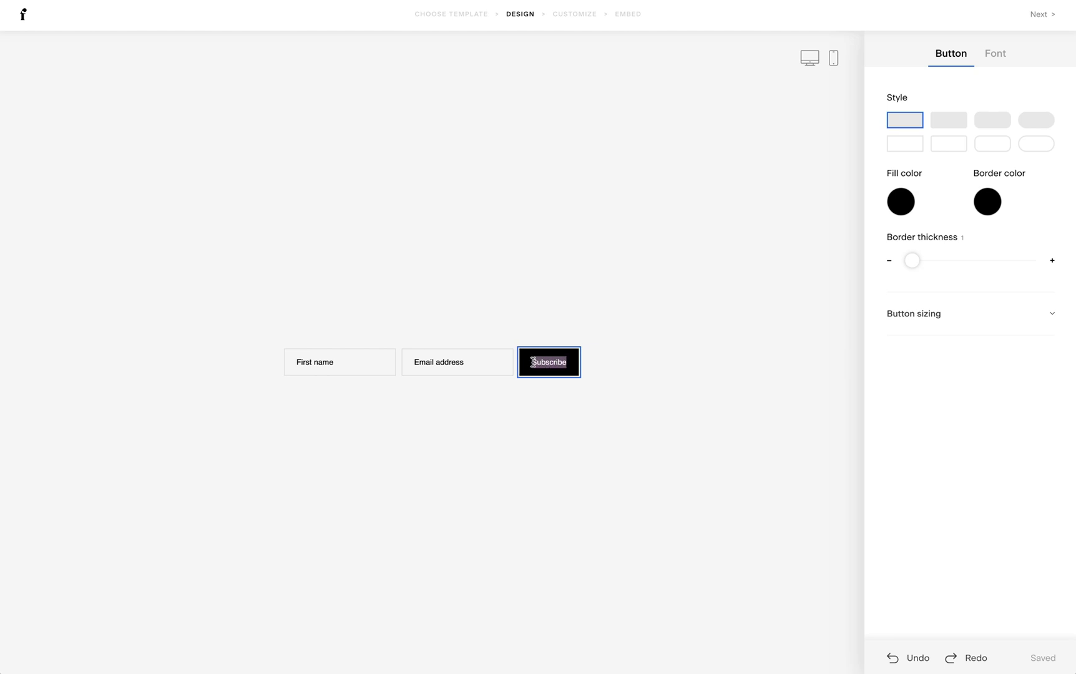
{"action": "type", "text": "DOWNLOAD"}
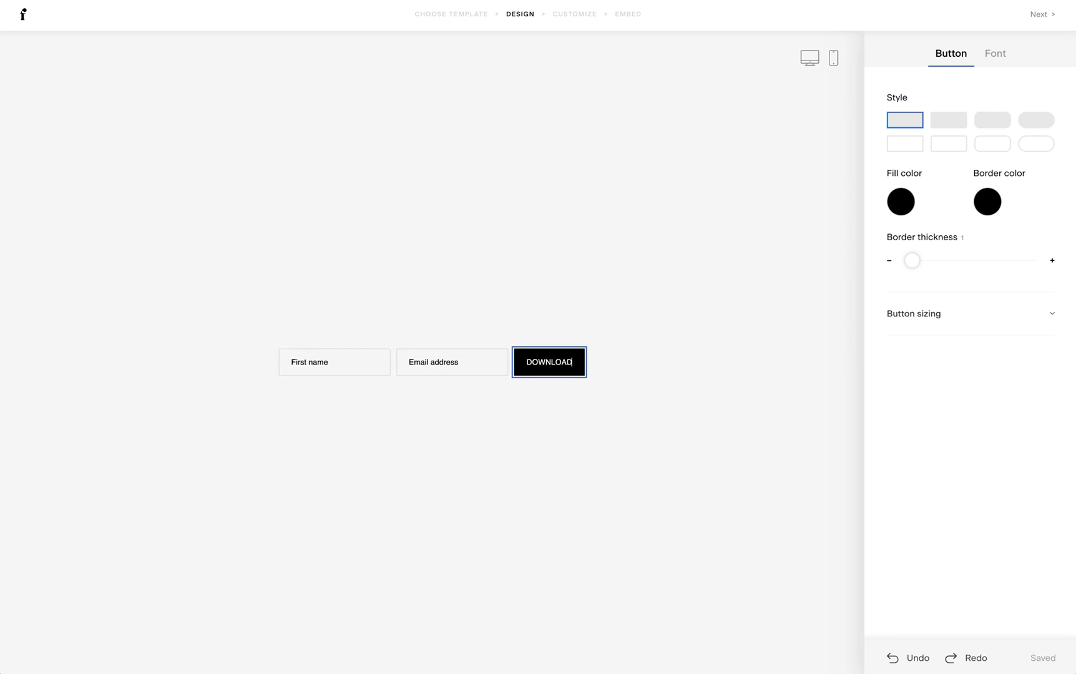
{"action": "type", "text": " NOW"}
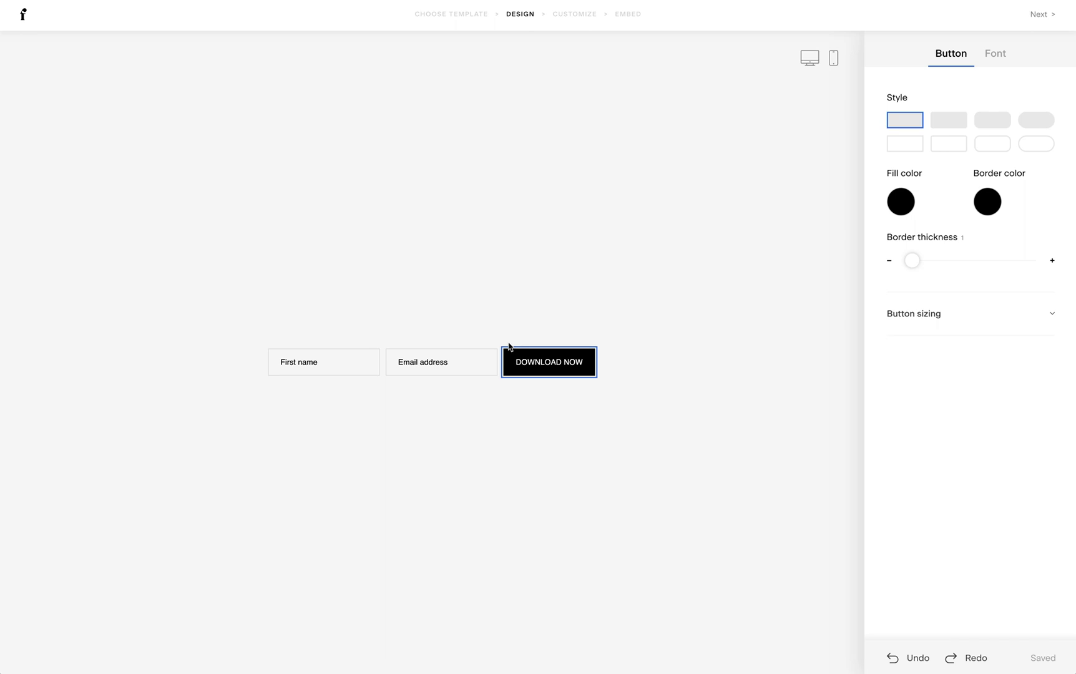
{"action": "left_click", "coordinate": [649, 368]}
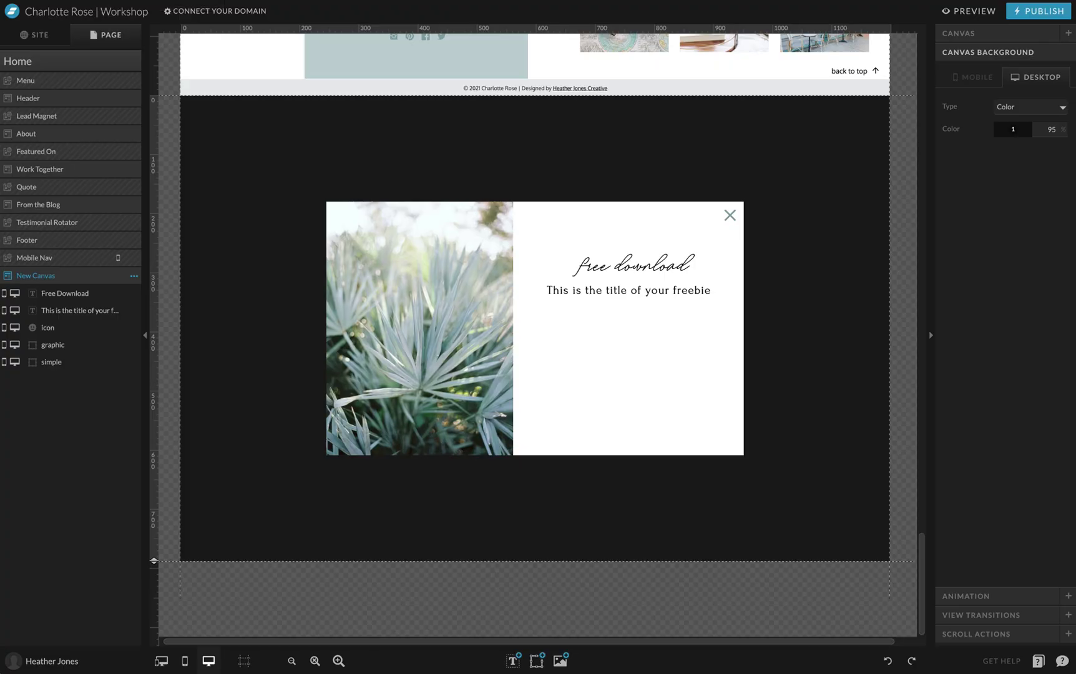
Copy palette colour 3's hex code from Showit's site Design Settings
{"action": "left_click", "coordinate": [45, 36]}
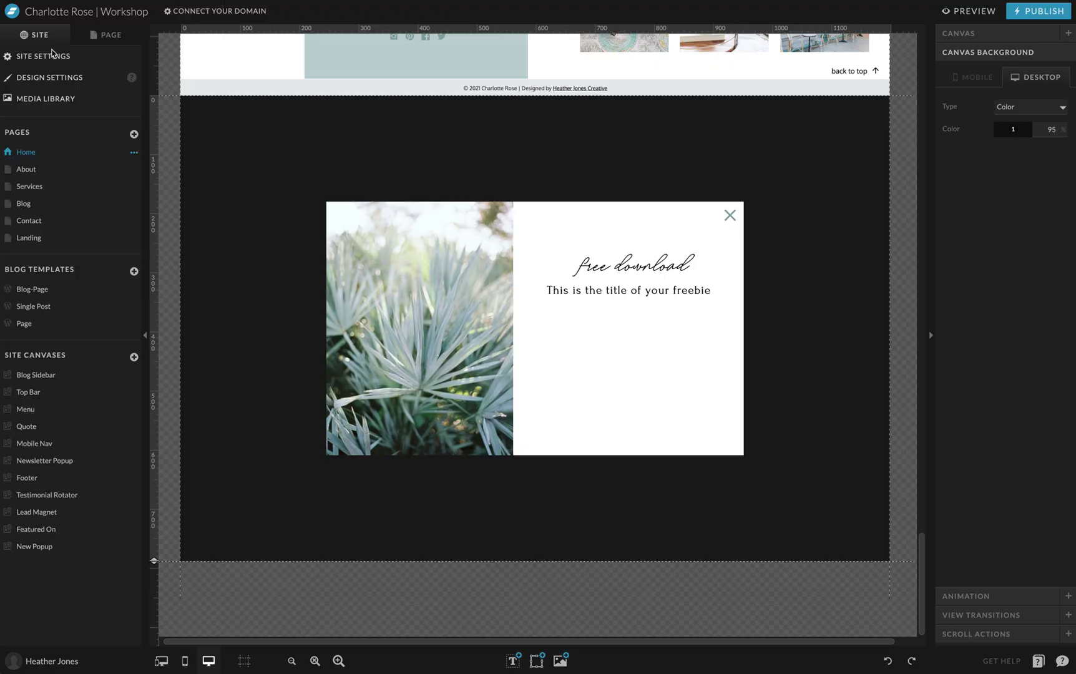
{"action": "left_click", "coordinate": [53, 52]}
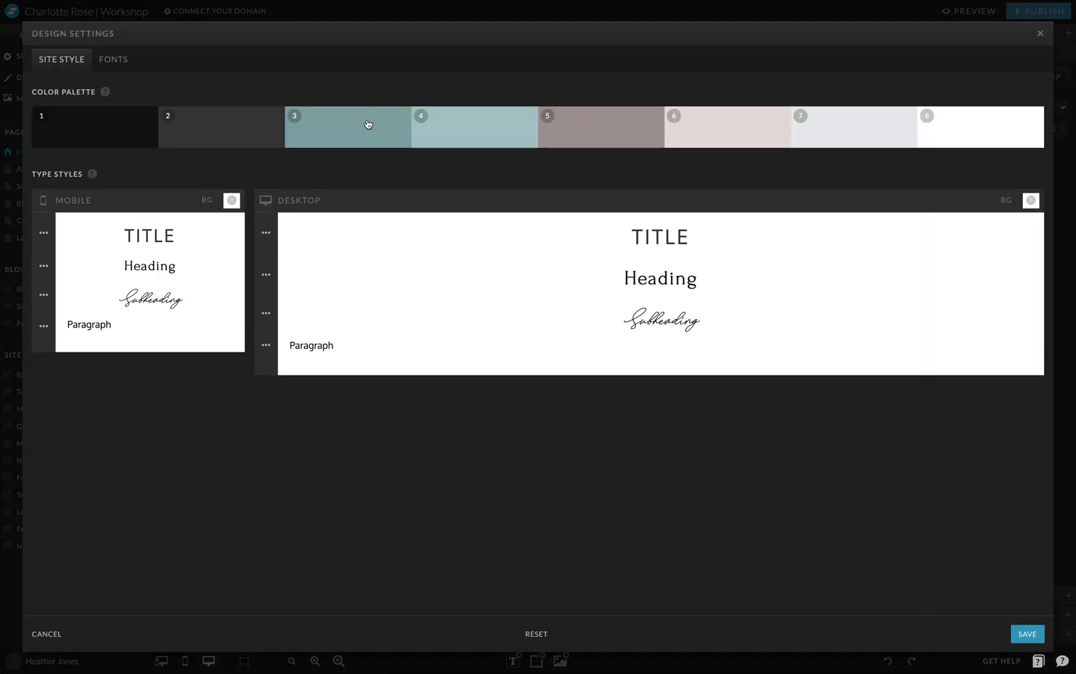
{"action": "left_click", "coordinate": [368, 125]}
{"action": "left_click", "coordinate": [365, 249]}
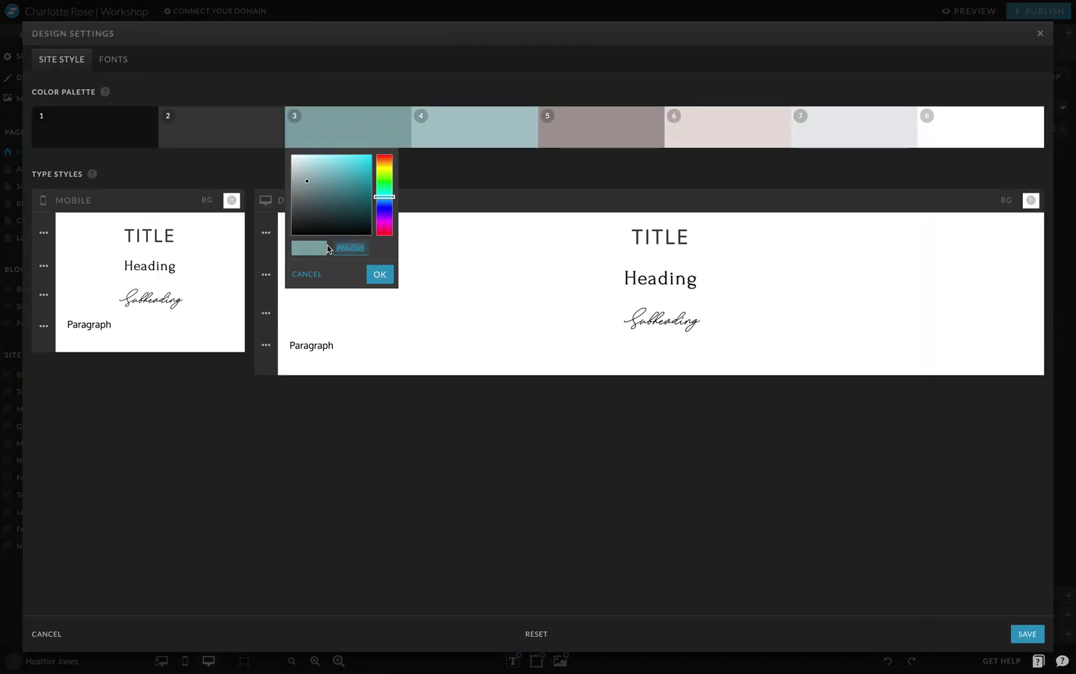
{"action": "left_click", "coordinate": [377, 275]}
{"action": "left_click", "coordinate": [1039, 33]}
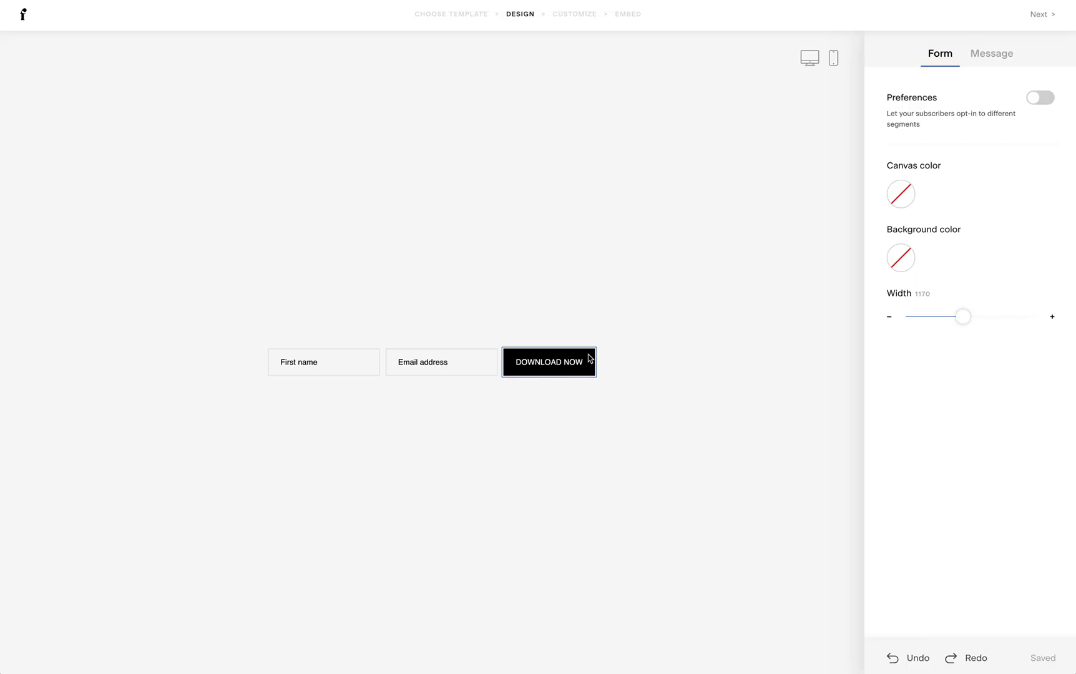
Paste #86A5A9 as the DOWNLOAD NOW button's custom fill colour
{"action": "left_click", "coordinate": [589, 359]}
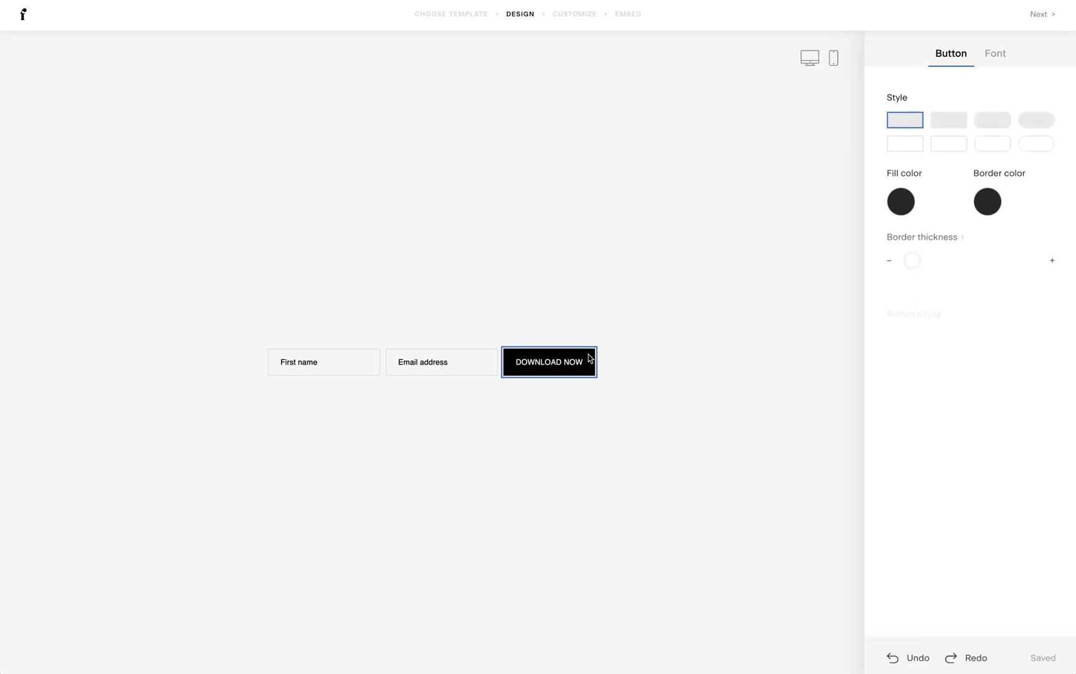
{"action": "left_click", "coordinate": [901, 205]}
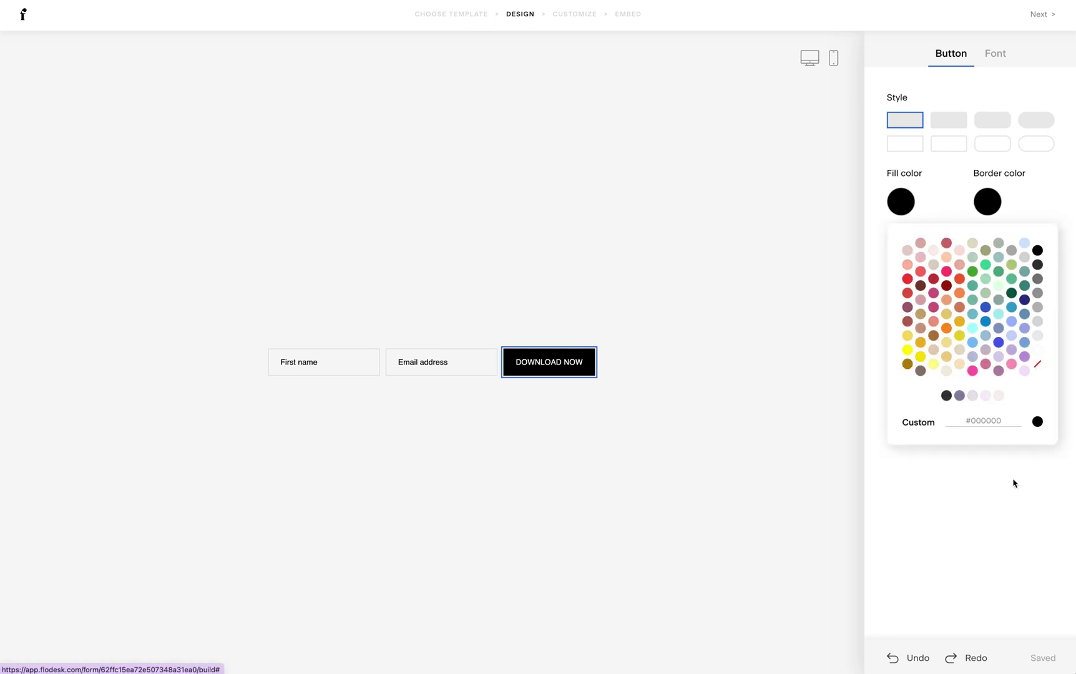
{"action": "left_click", "coordinate": [944, 423]}
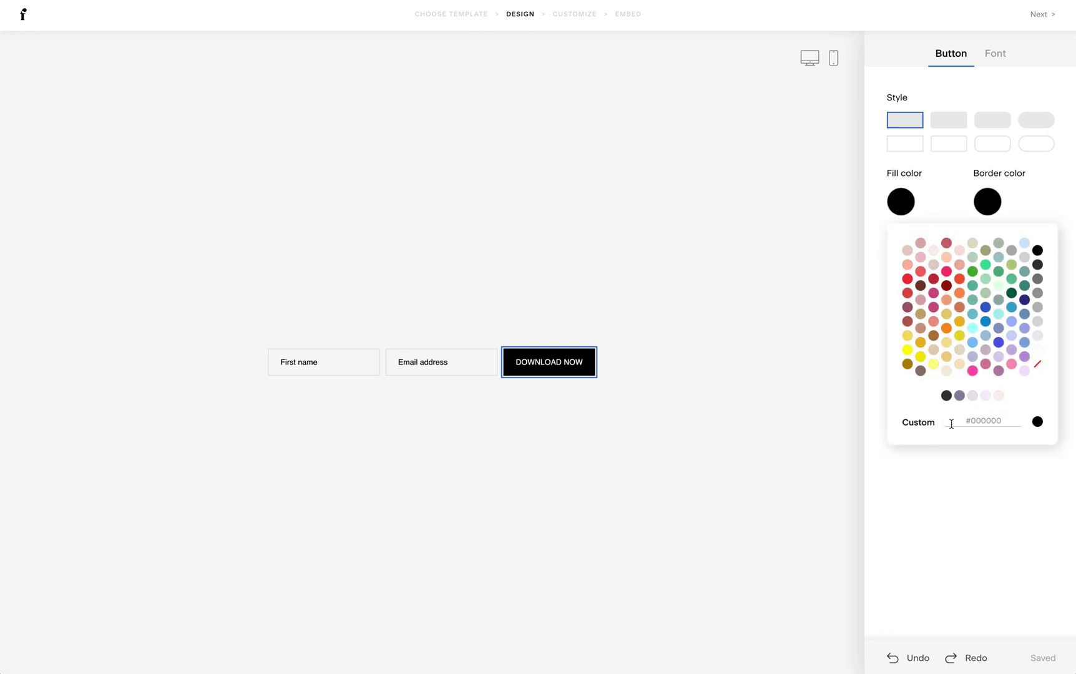
{"action": "left_click_drag", "start_coordinate": [966, 420], "coordinate": [1023, 430]}
{"action": "key", "text": "ctrl+v"}
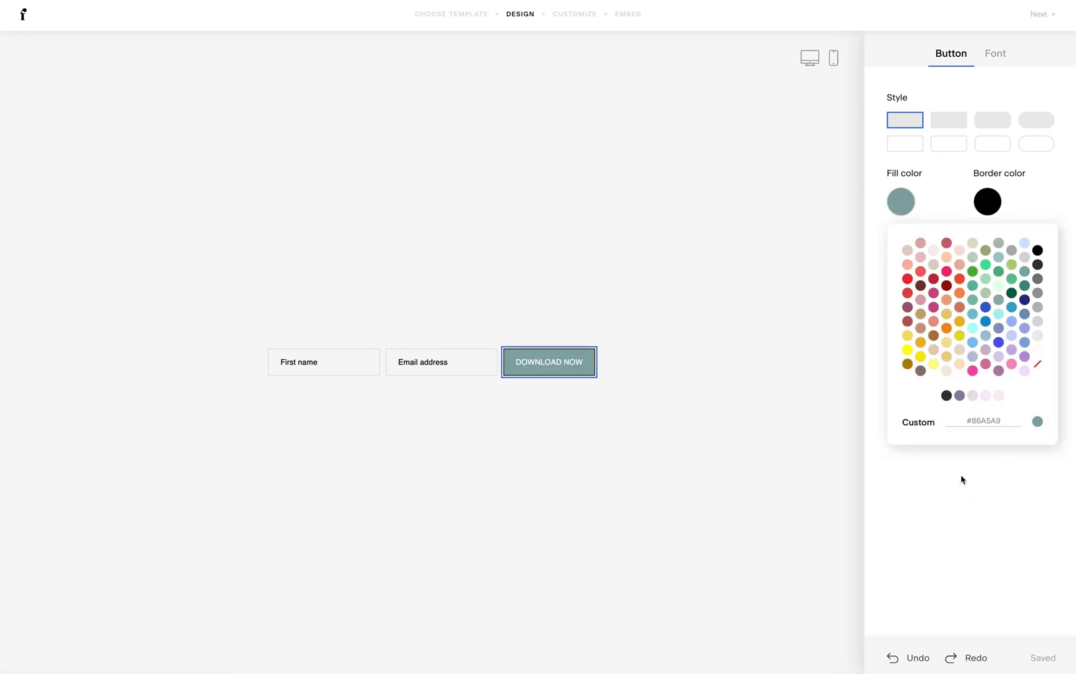
{"action": "left_click", "coordinate": [961, 481]}
Apply the same #86A5A9 hex to the button's border colour
{"action": "left_click", "coordinate": [987, 202]}
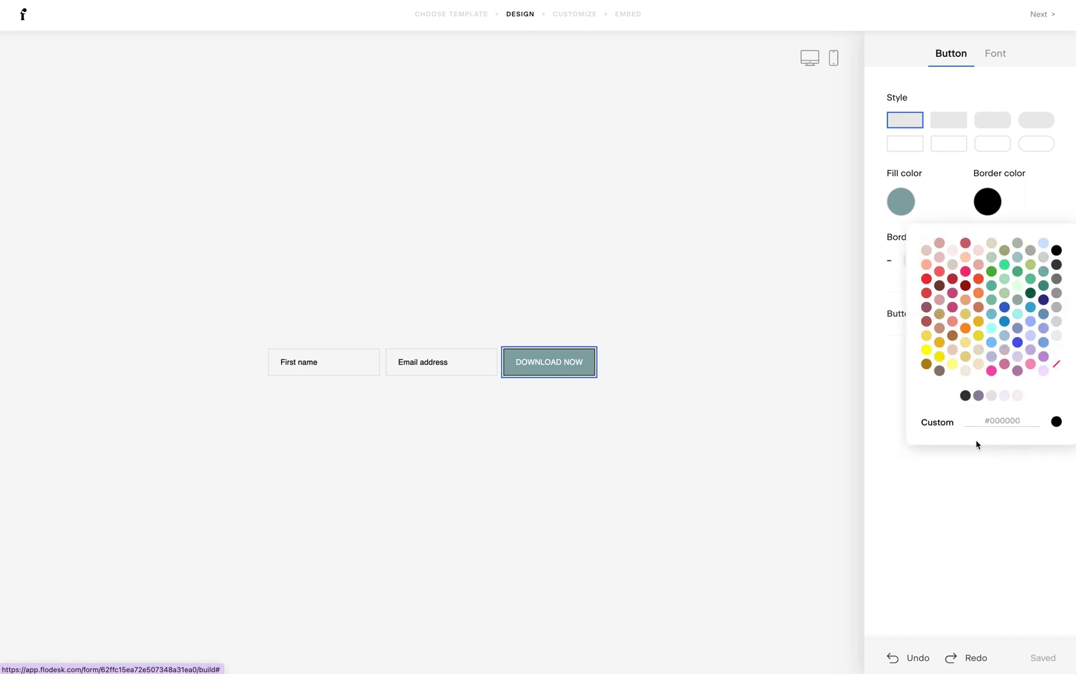
{"action": "triple_click", "coordinate": [978, 420]}
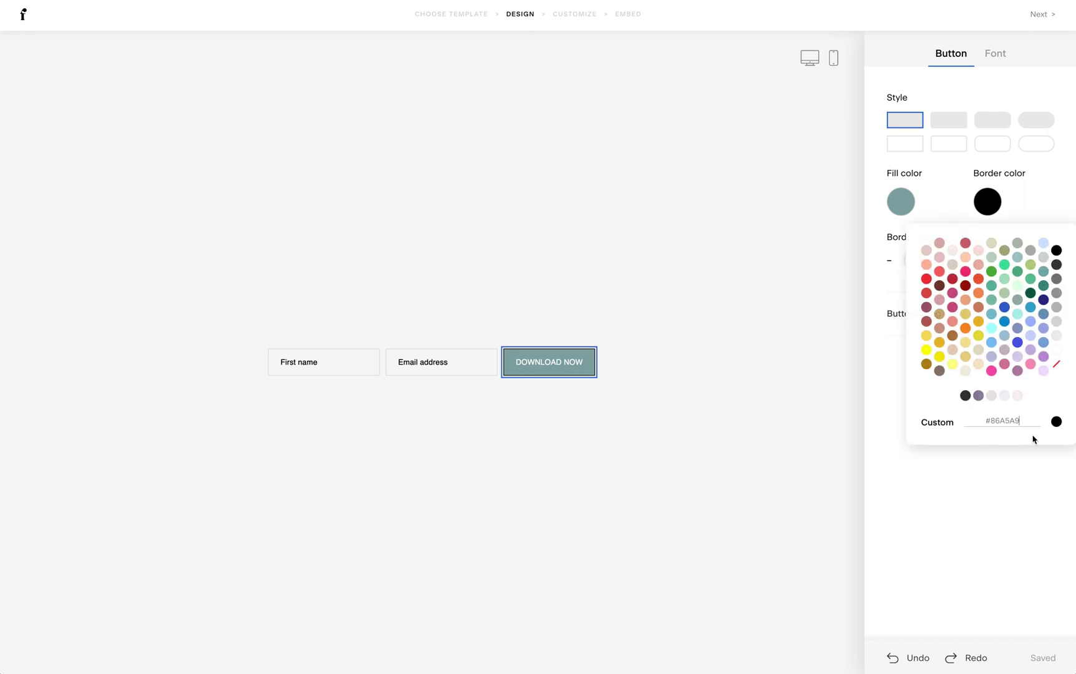
{"action": "key", "text": "ctrl+v"}
{"action": "left_click", "coordinate": [733, 312]}
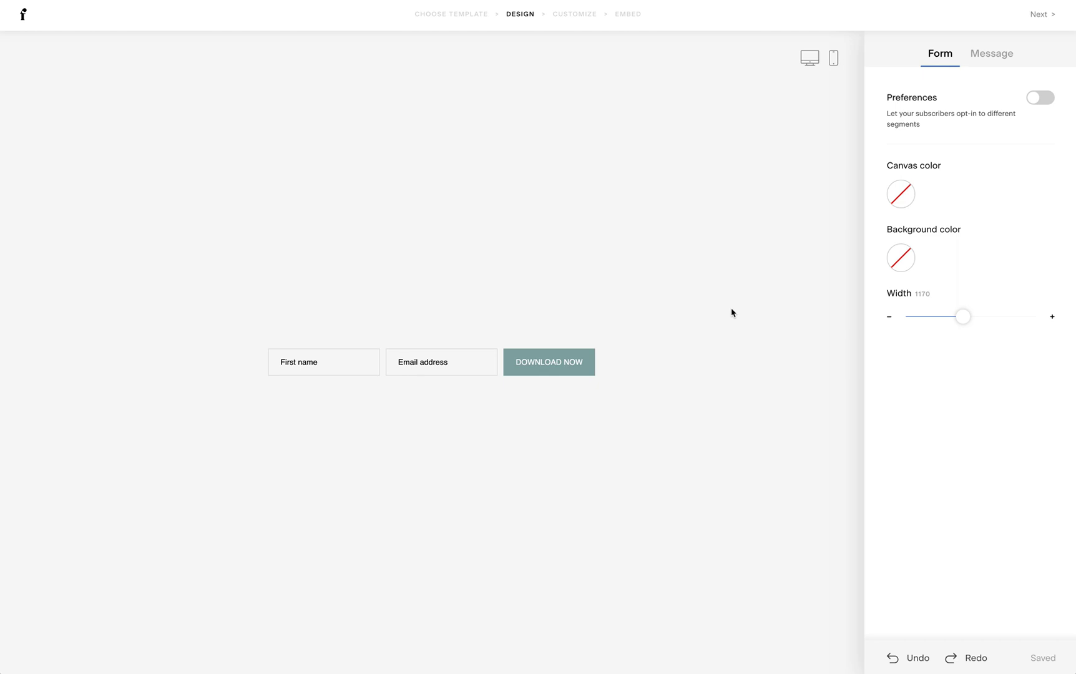
Pass Flodesk's customize steps with double opt-in off and copy the form's header code
{"action": "left_click", "coordinate": [1041, 16]}
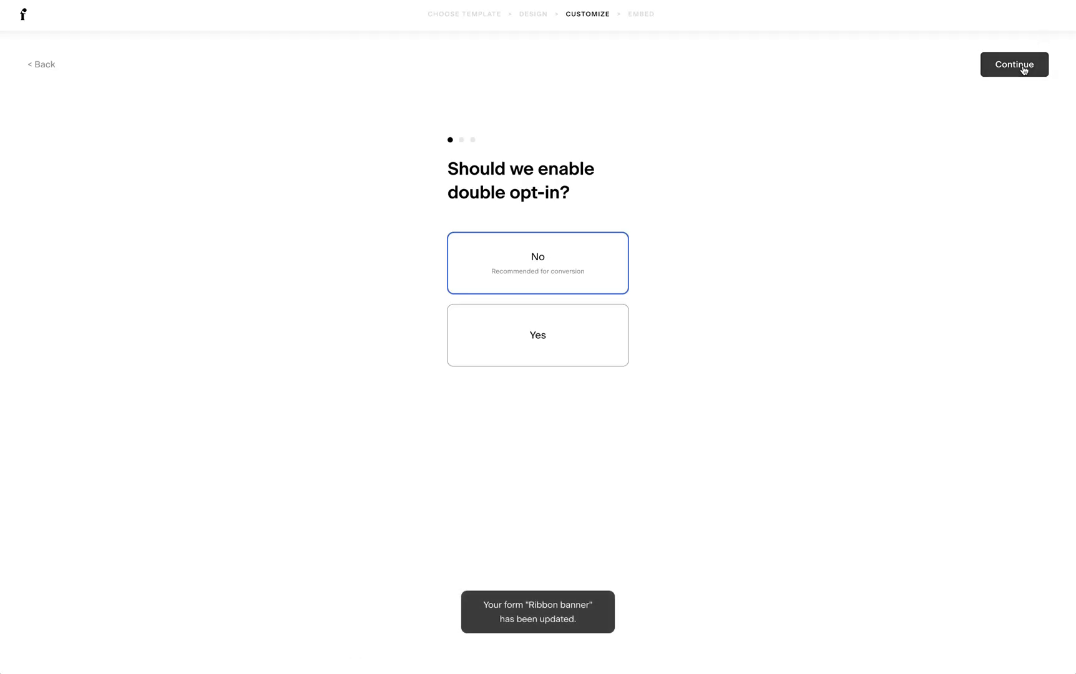
{"action": "left_click", "coordinate": [1024, 70]}
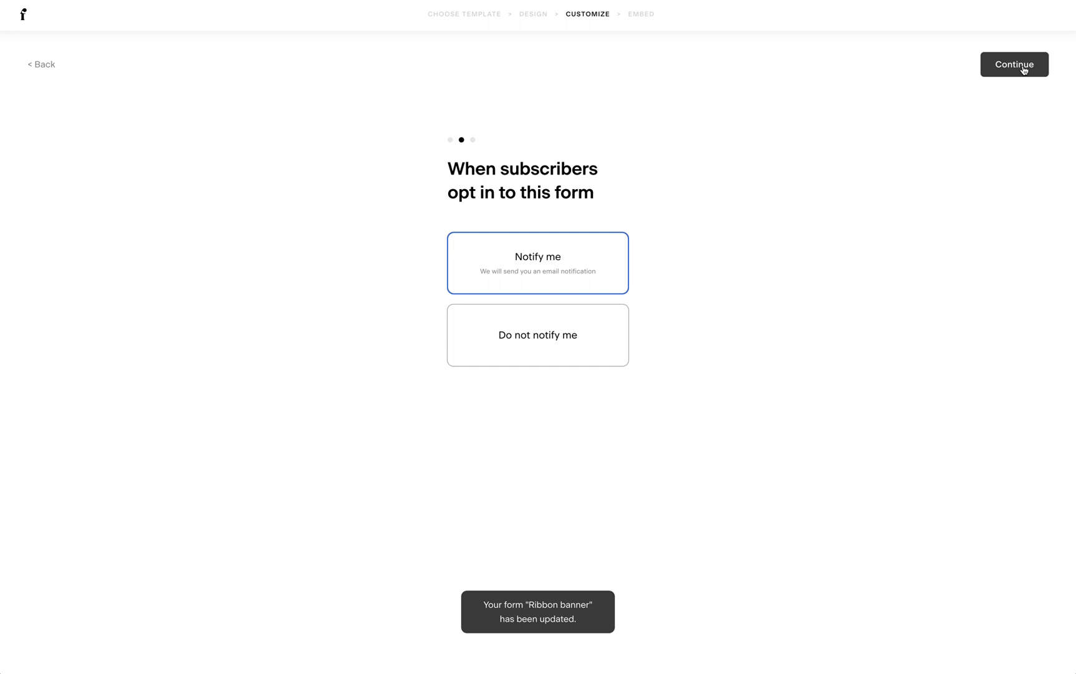
{"action": "left_click", "coordinate": [1023, 70]}
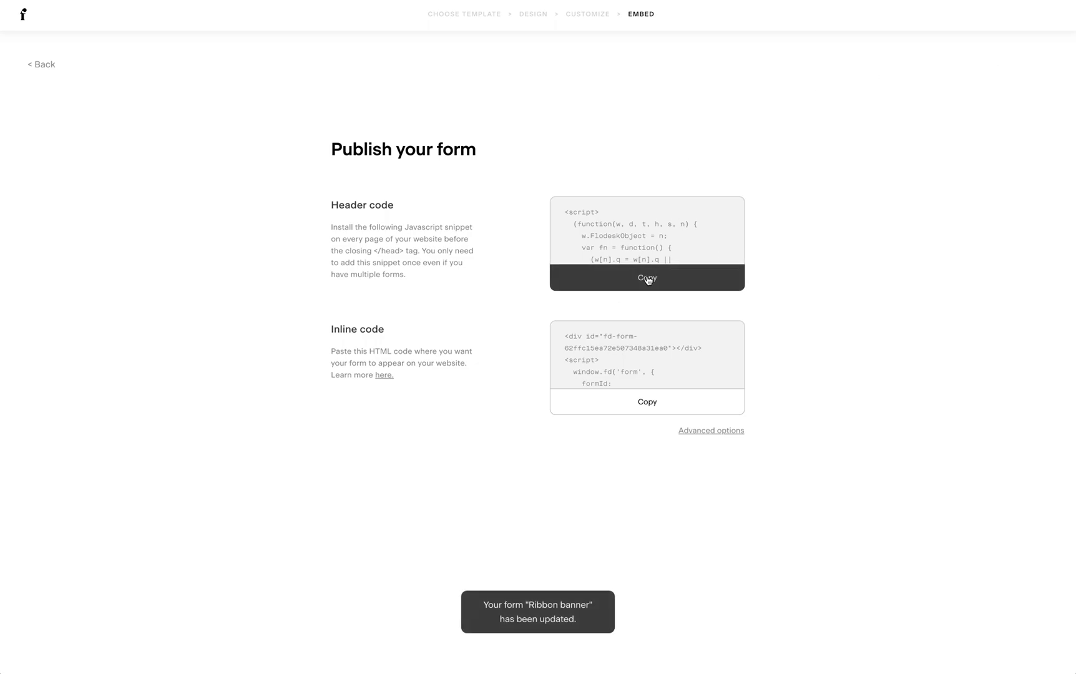
{"action": "left_click", "coordinate": [648, 278]}
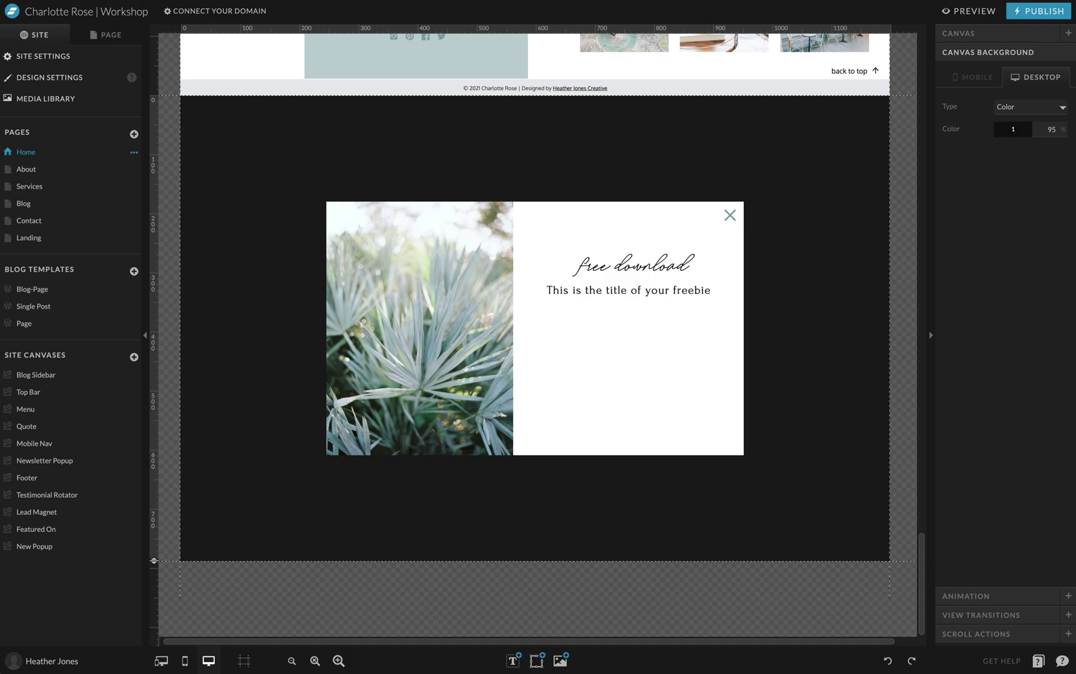
Add an Embed Code element to the popup and paste the Flodesk header code into it
{"action": "mouse_move", "coordinate": [536, 658]}
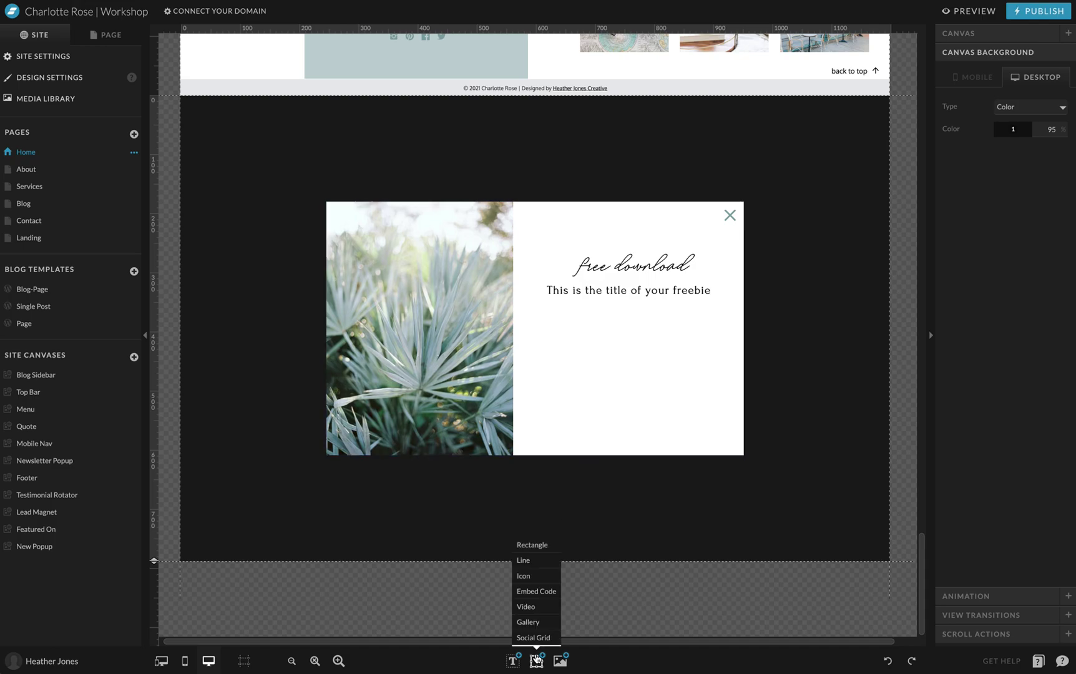
{"action": "left_click", "coordinate": [552, 598]}
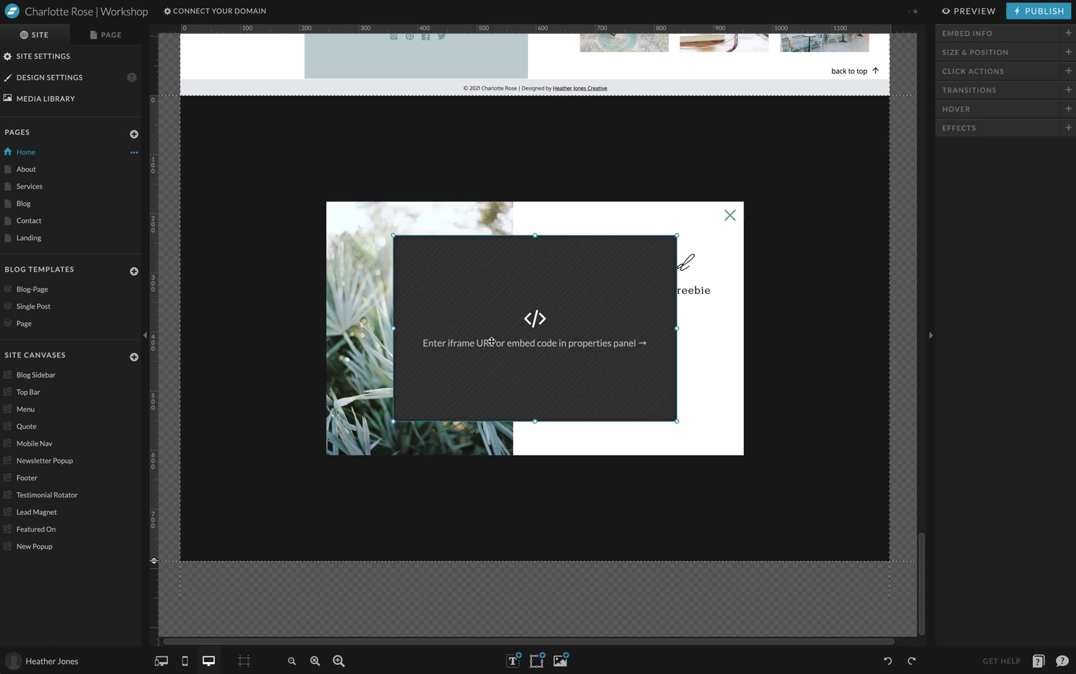
{"action": "double_click", "coordinate": [496, 311]}
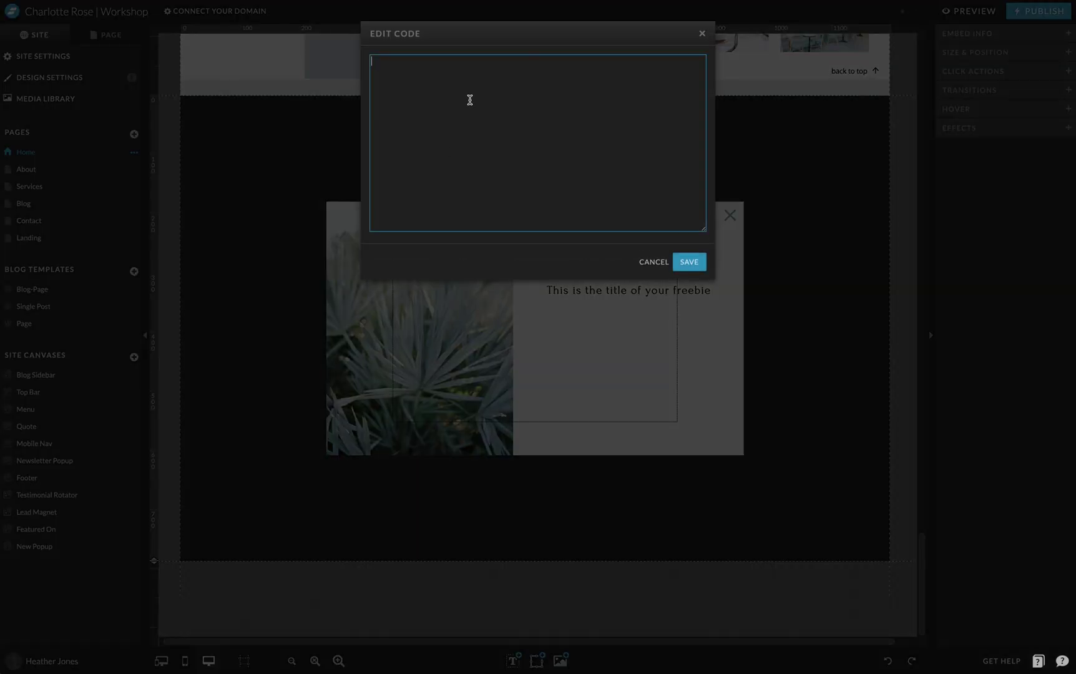
{"action": "key", "text": "ctrl+v"}
{"action": "scroll", "coordinate": [470, 100], "scroll_direction": "down", "scroll_amount": 2}
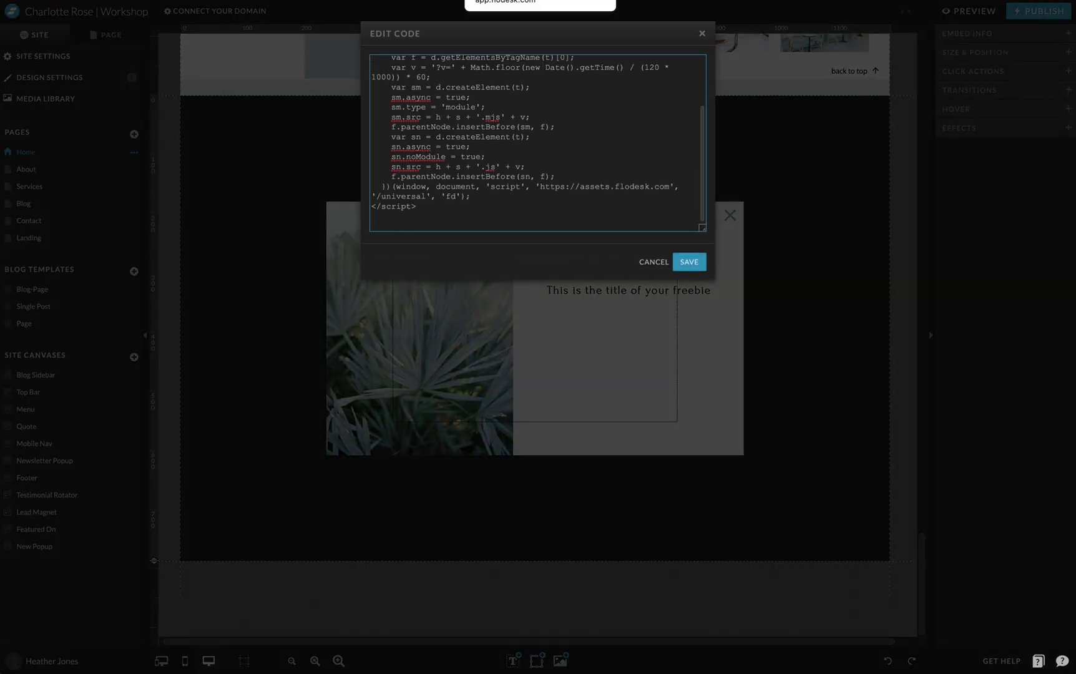
Copy Flodesk's inline form code, paste it after the header code, and save the embed
{"action": "key", "text": "super+Tab"}
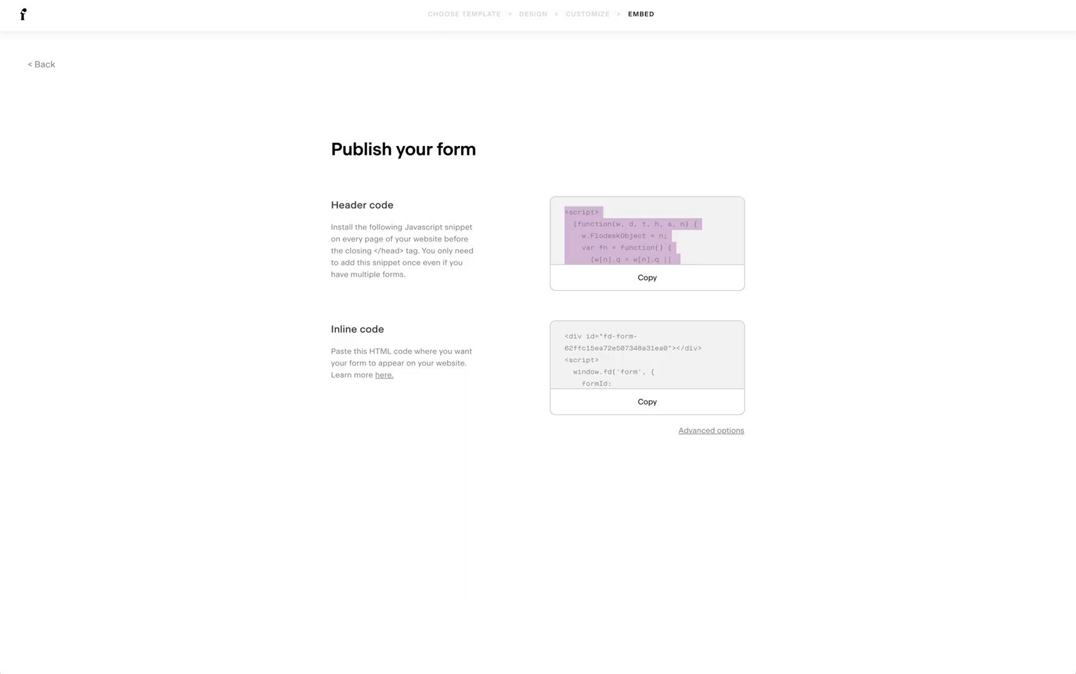
{"action": "left_click", "coordinate": [631, 402]}
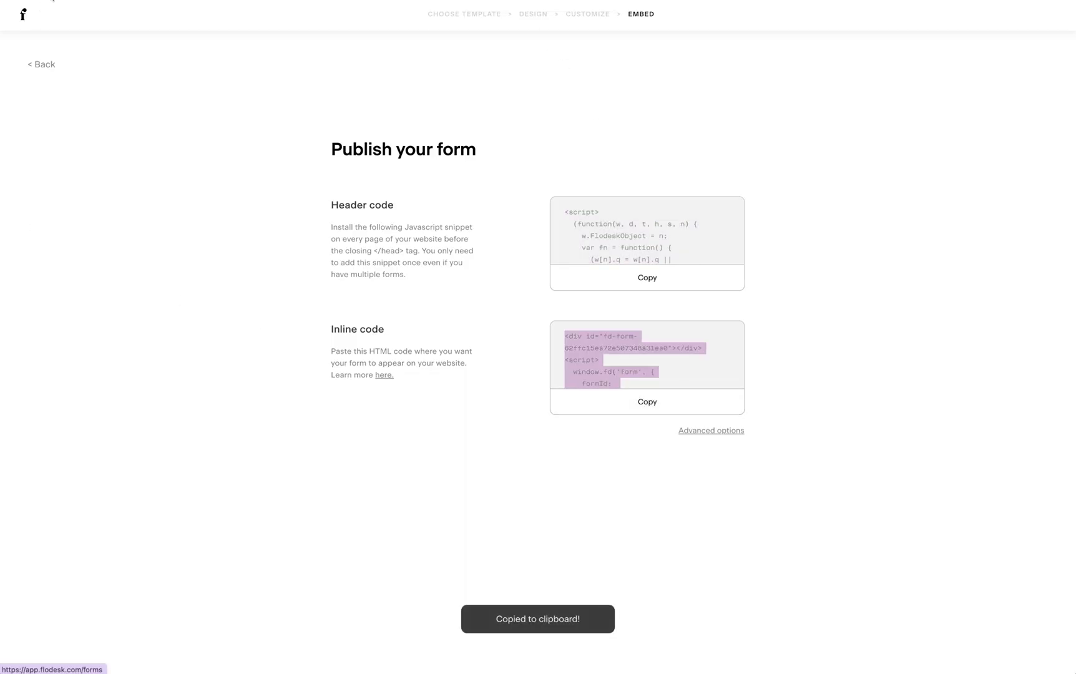
{"action": "key", "text": "super+Tab"}
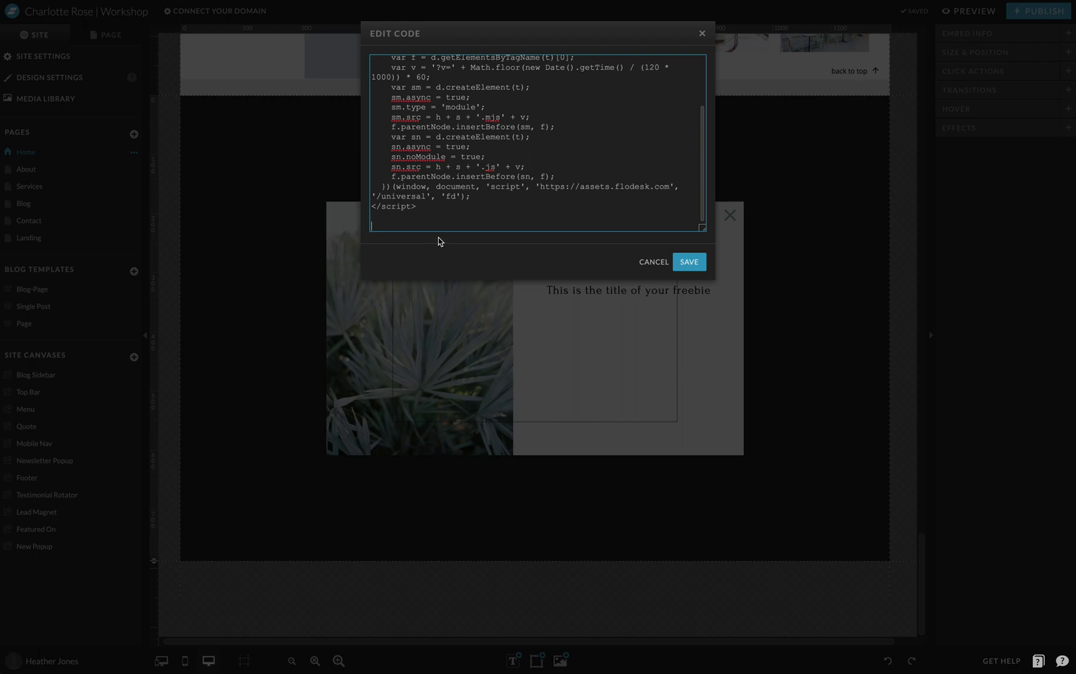
{"action": "key", "text": "super+v"}
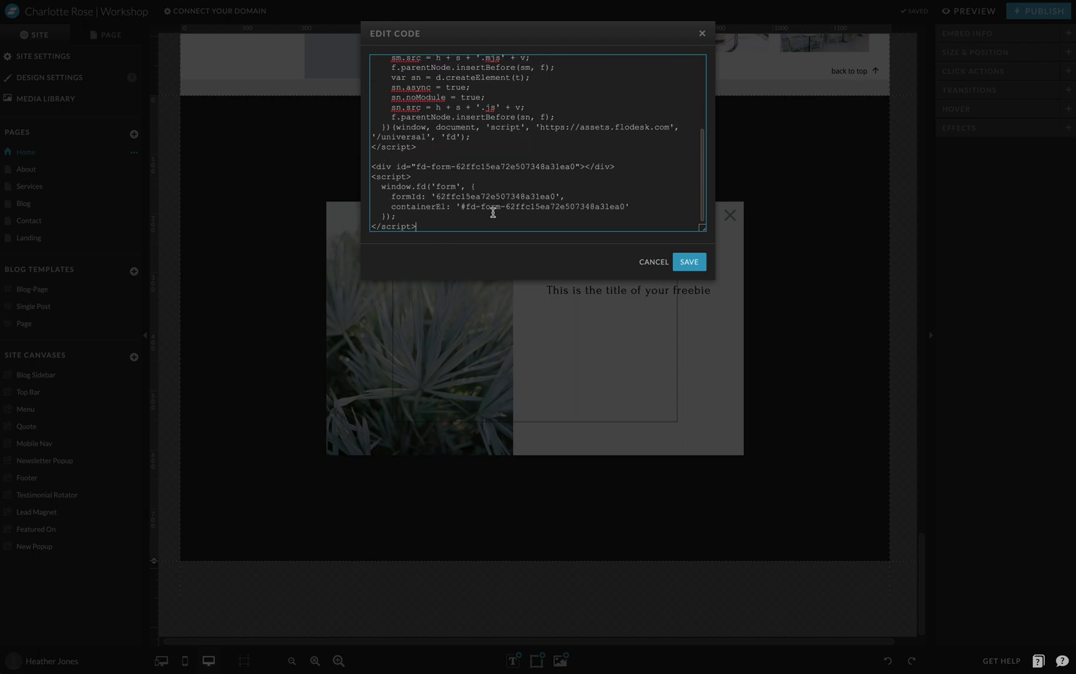
{"action": "left_click", "coordinate": [689, 263]}
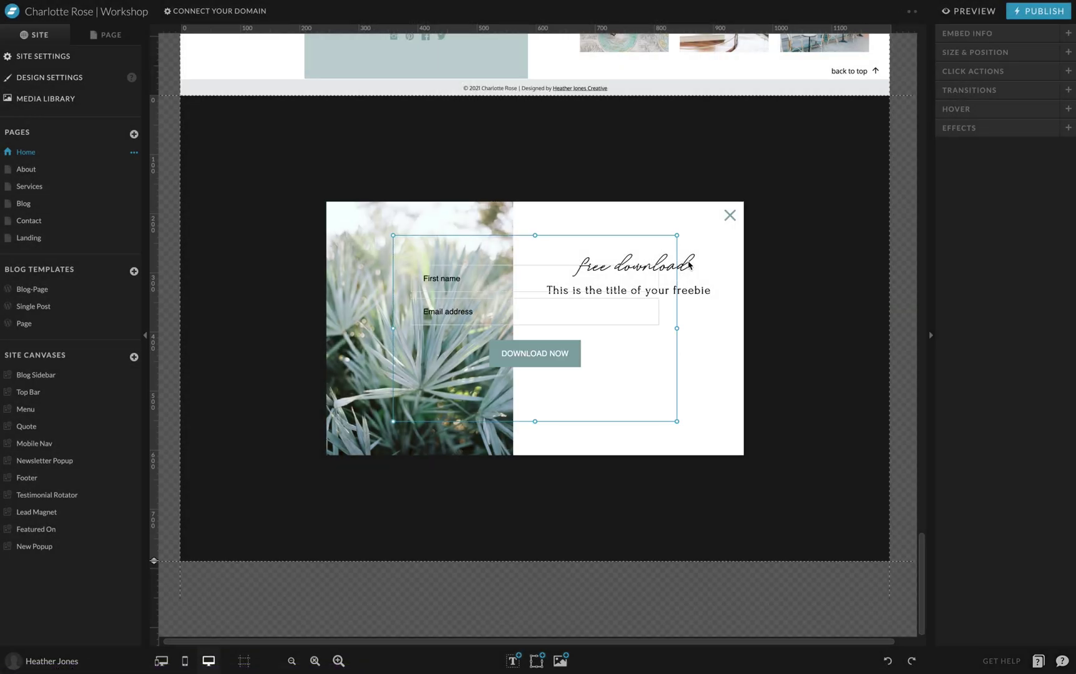
Resize the embedded form and move heading, subtitle and form closer together
{"action": "left_click_drag", "start_coordinate": [678, 424], "coordinate": [589, 392]}
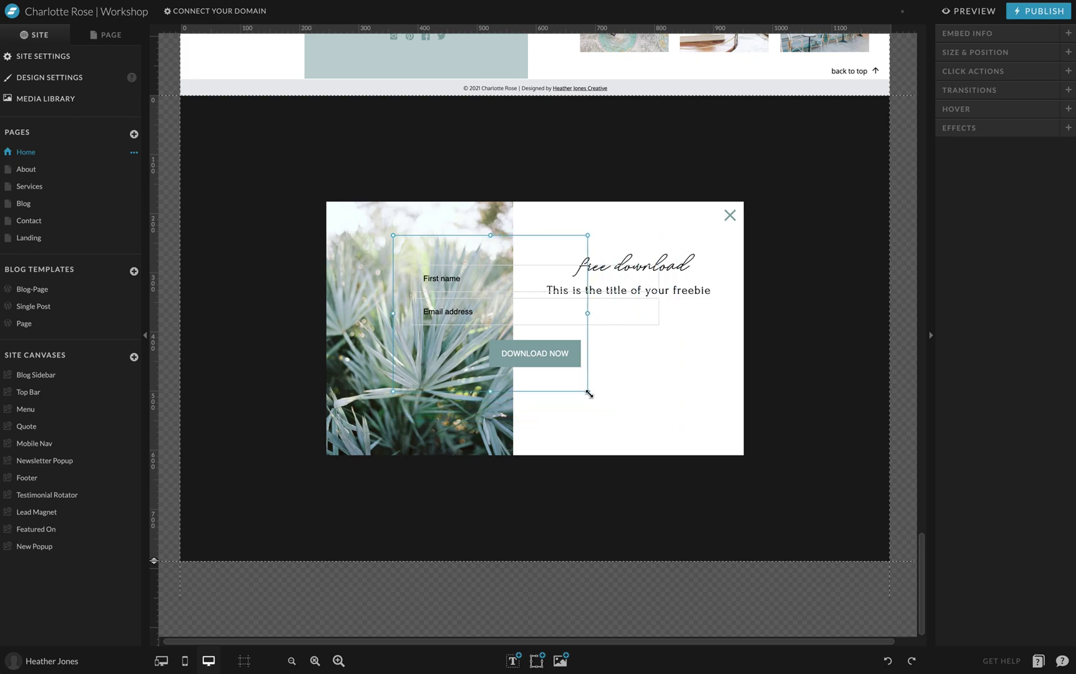
{"action": "left_click_drag", "start_coordinate": [507, 294], "coordinate": [631, 337]}
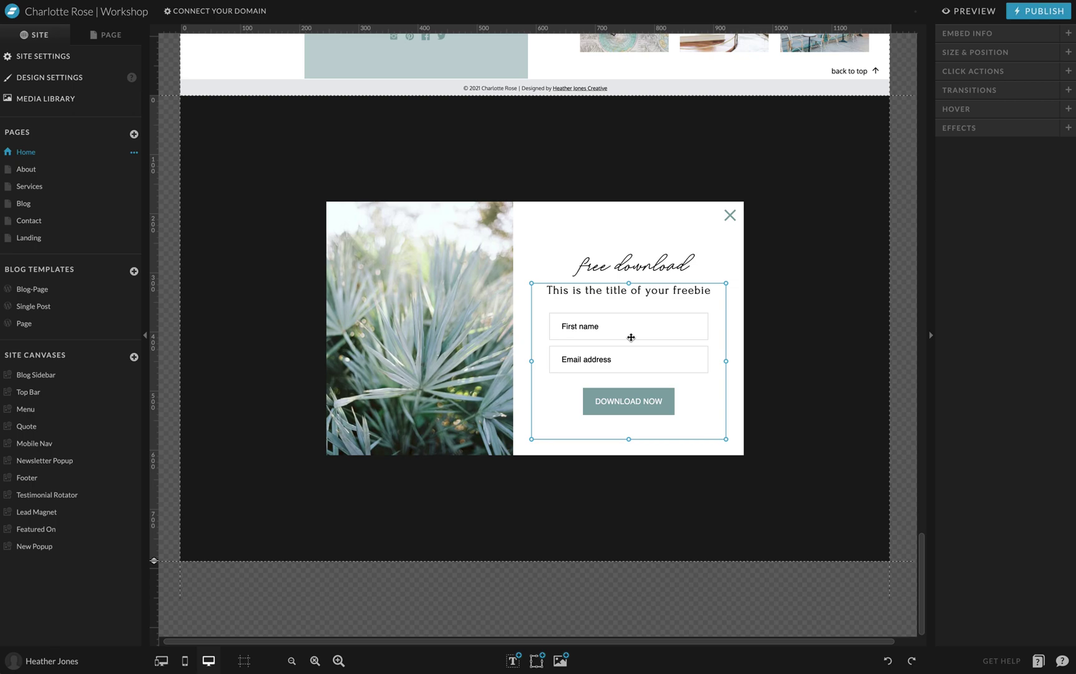
{"action": "left_click", "coordinate": [637, 265]}
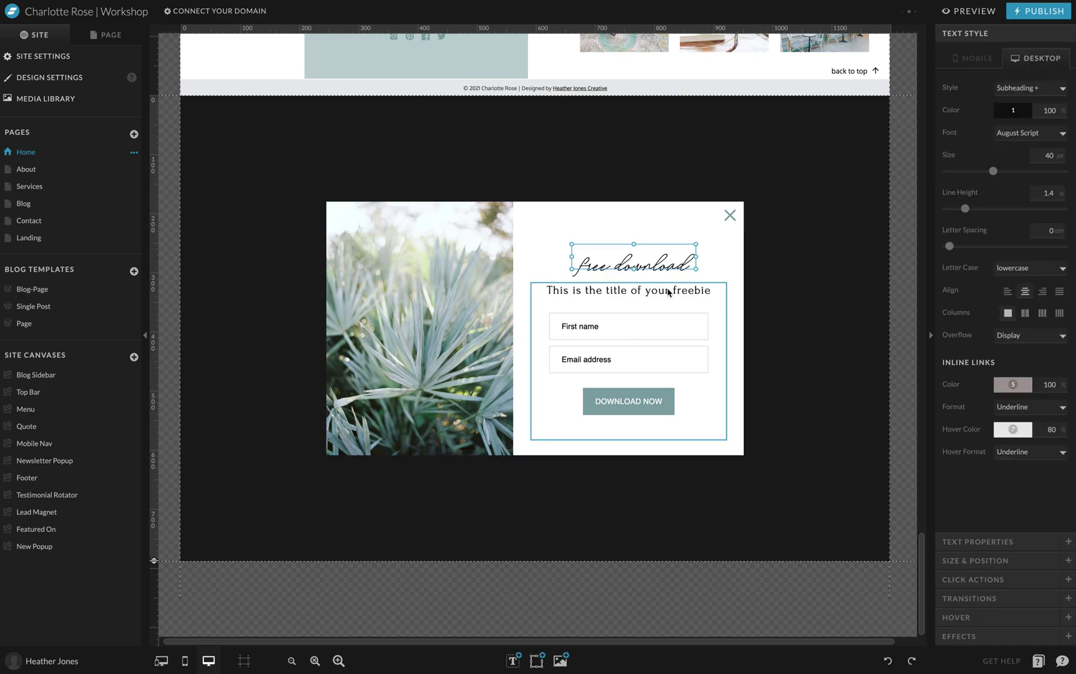
{"action": "left_click_drag", "start_coordinate": [668, 292], "coordinate": [666, 305]}
{"action": "left_click_drag", "start_coordinate": [656, 260], "coordinate": [655, 245]}
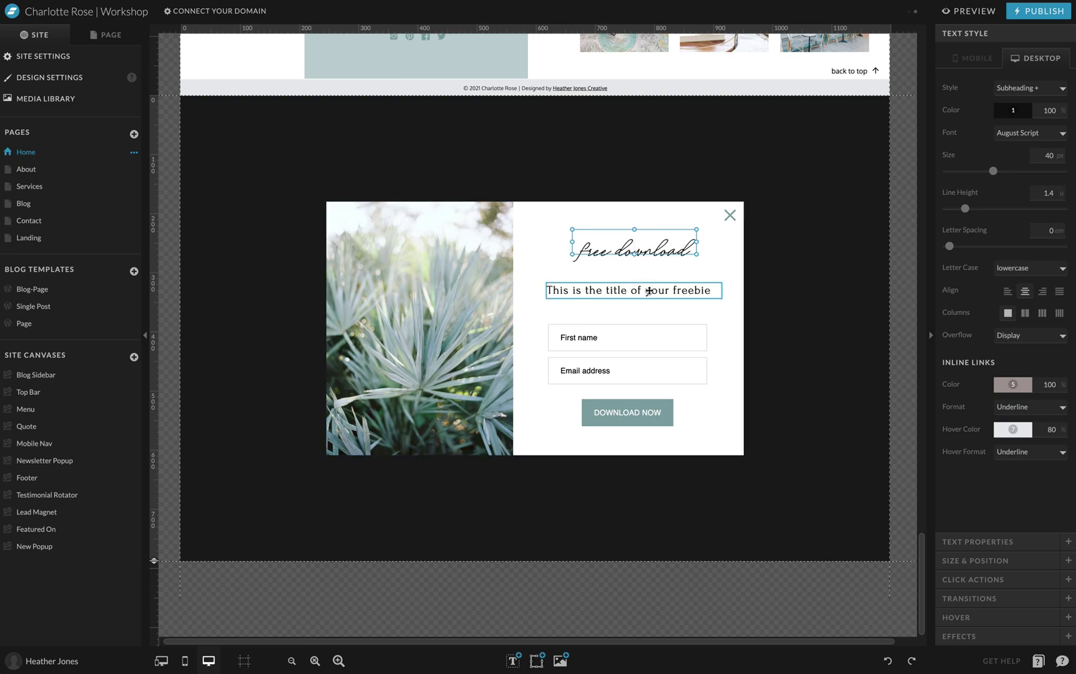
{"action": "left_click_drag", "start_coordinate": [649, 291], "coordinate": [649, 277]}
{"action": "left_click_drag", "start_coordinate": [650, 328], "coordinate": [656, 307]}
Select the heading, subtitle and sign-up form and centre them as one group
{"action": "left_click", "coordinate": [649, 250]}
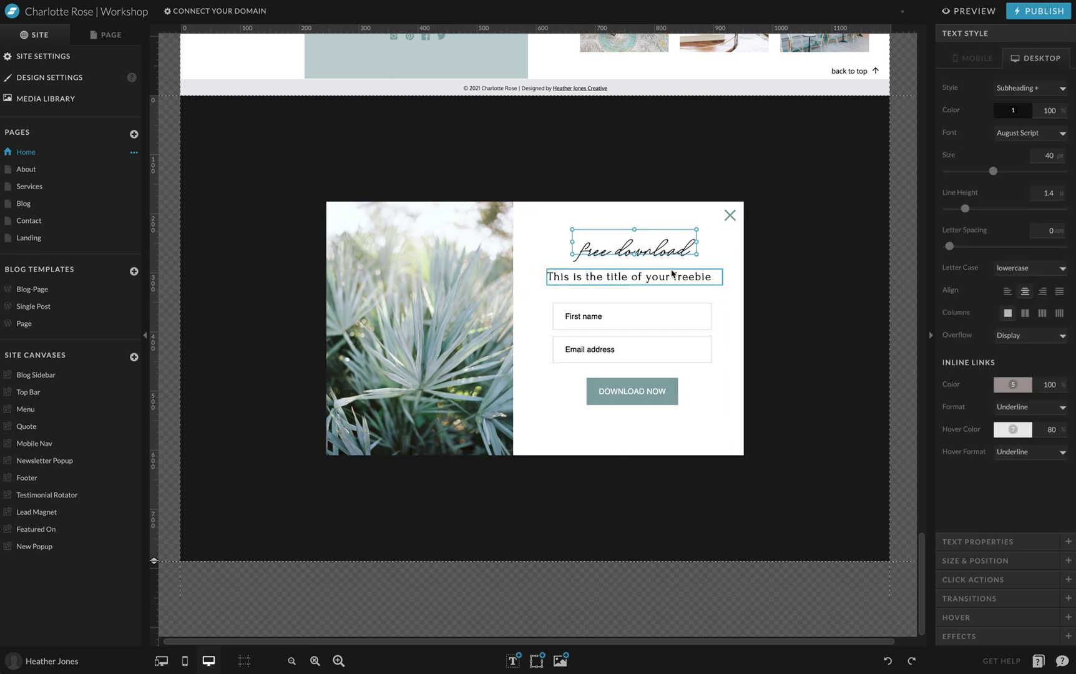
{"action": "left_click", "coordinate": [672, 274], "text": "shift"}
{"action": "left_click", "coordinate": [674, 315], "text": "shift"}
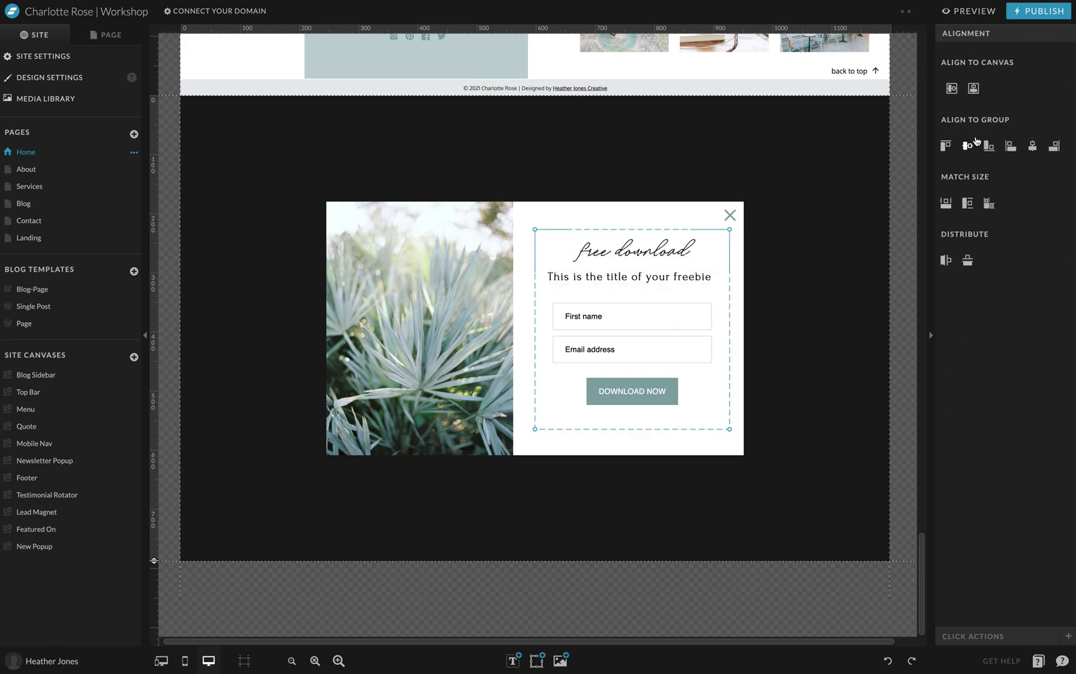
{"action": "left_click", "coordinate": [1033, 146]}
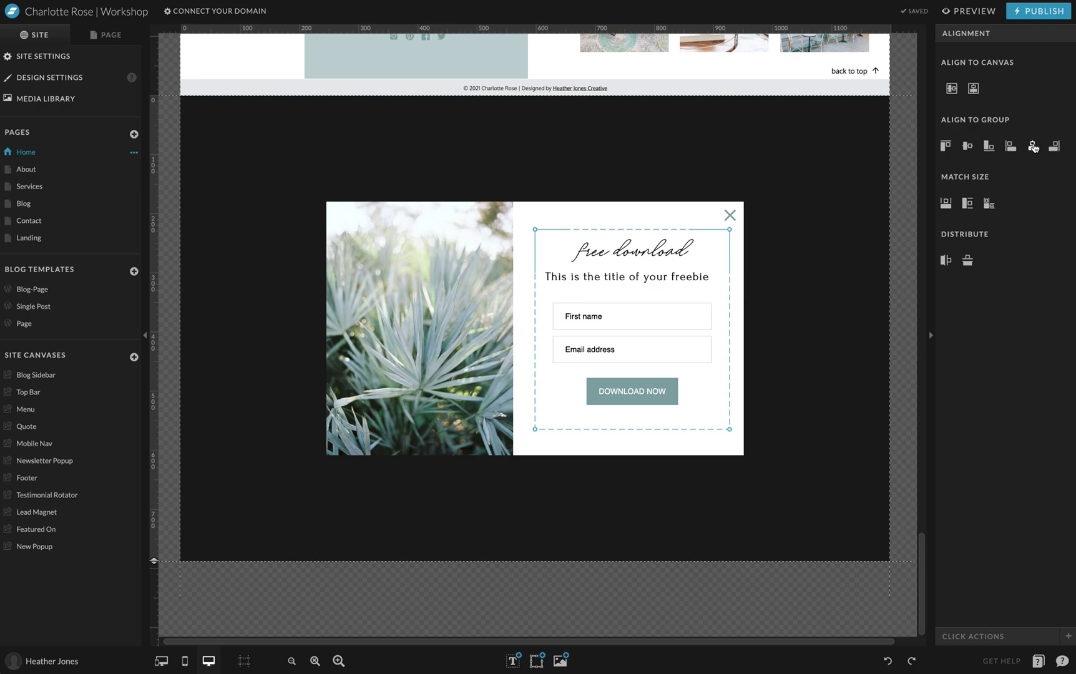
{"action": "left_click", "coordinate": [1034, 146]}
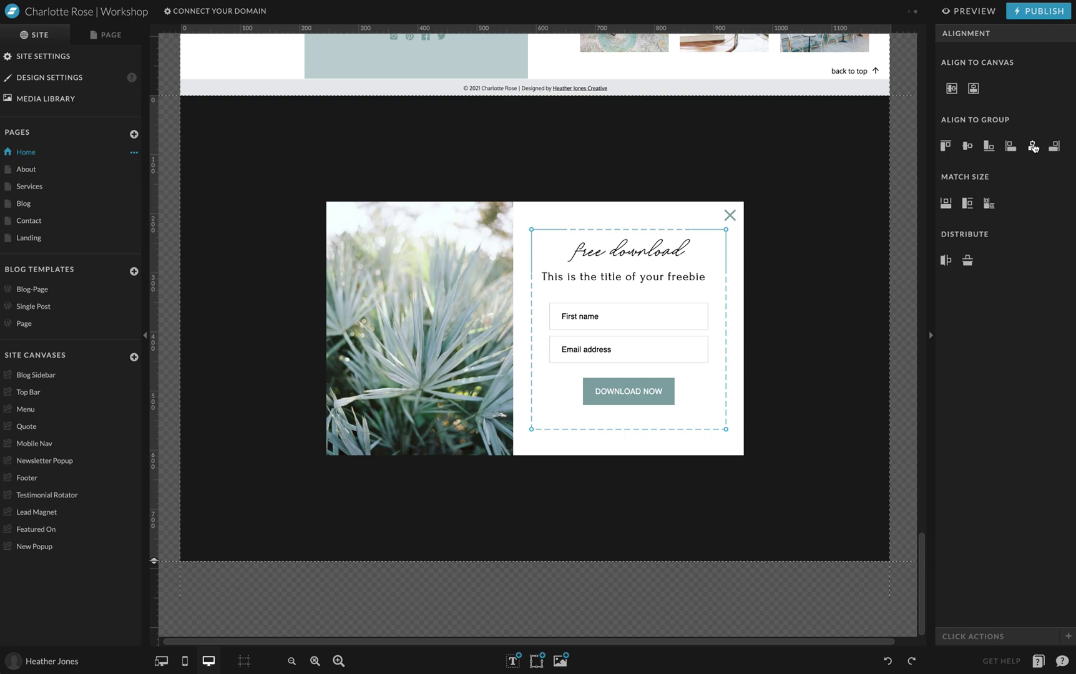
{"action": "left_click", "coordinate": [838, 372]}
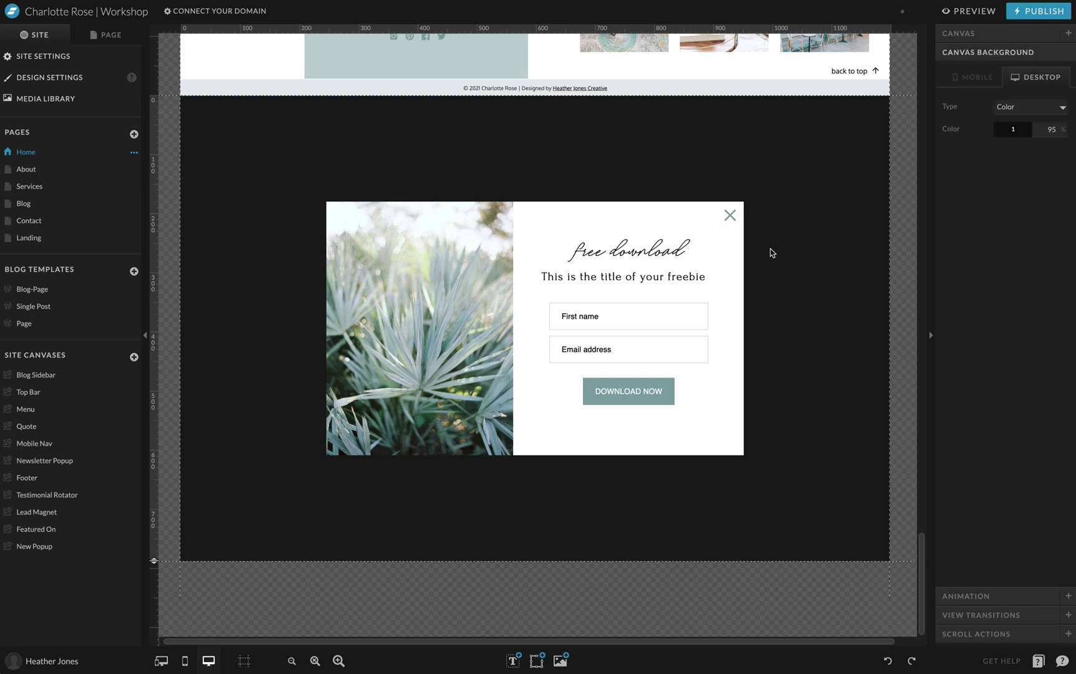
Give the close X icon a Hide Canvas click action targeting This Canvas
{"action": "left_click", "coordinate": [735, 217]}
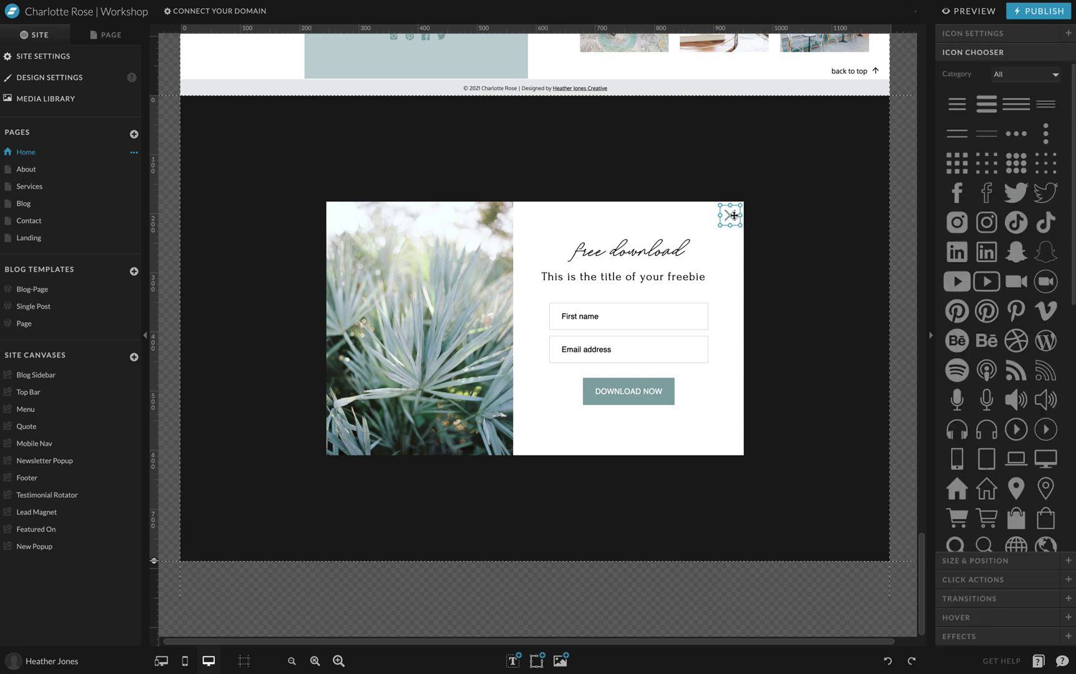
{"action": "left_click", "coordinate": [1024, 575]}
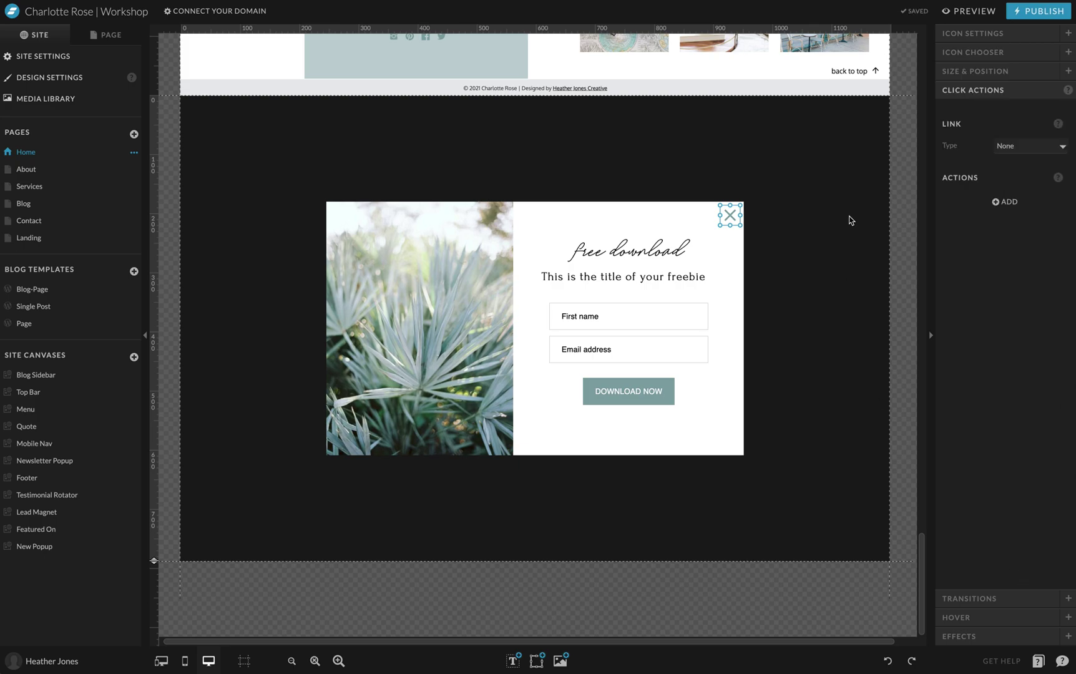
{"action": "left_click", "coordinate": [992, 203]}
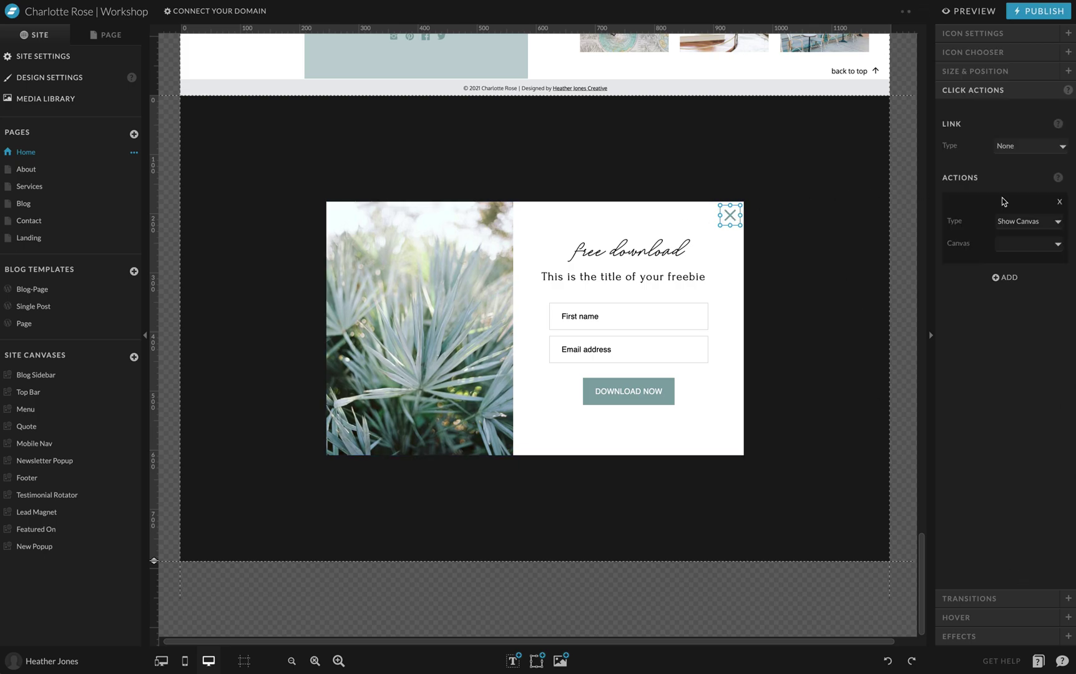
{"action": "left_click", "coordinate": [1036, 225]}
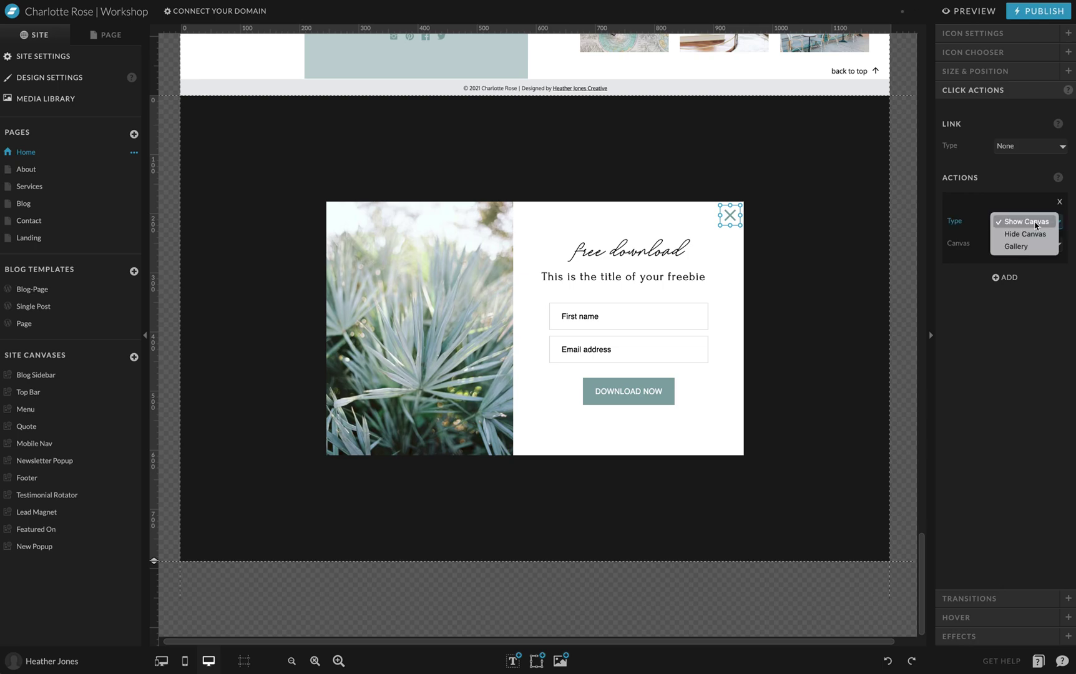
{"action": "left_click", "coordinate": [1035, 235]}
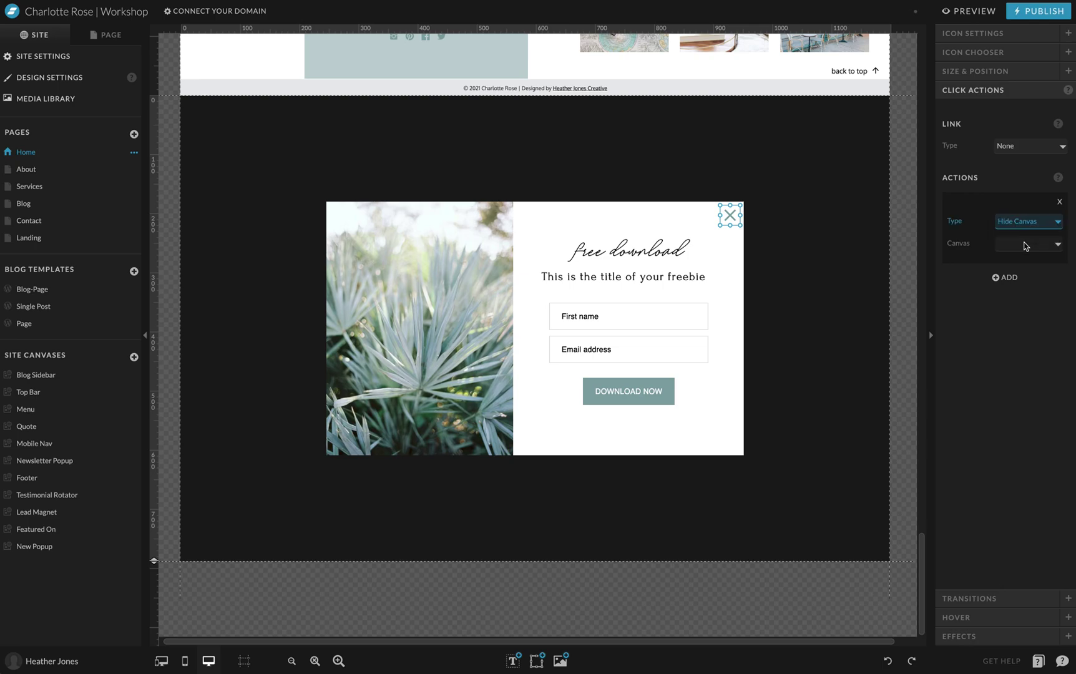
{"action": "left_click", "coordinate": [1026, 244]}
{"action": "left_click", "coordinate": [1023, 259]}
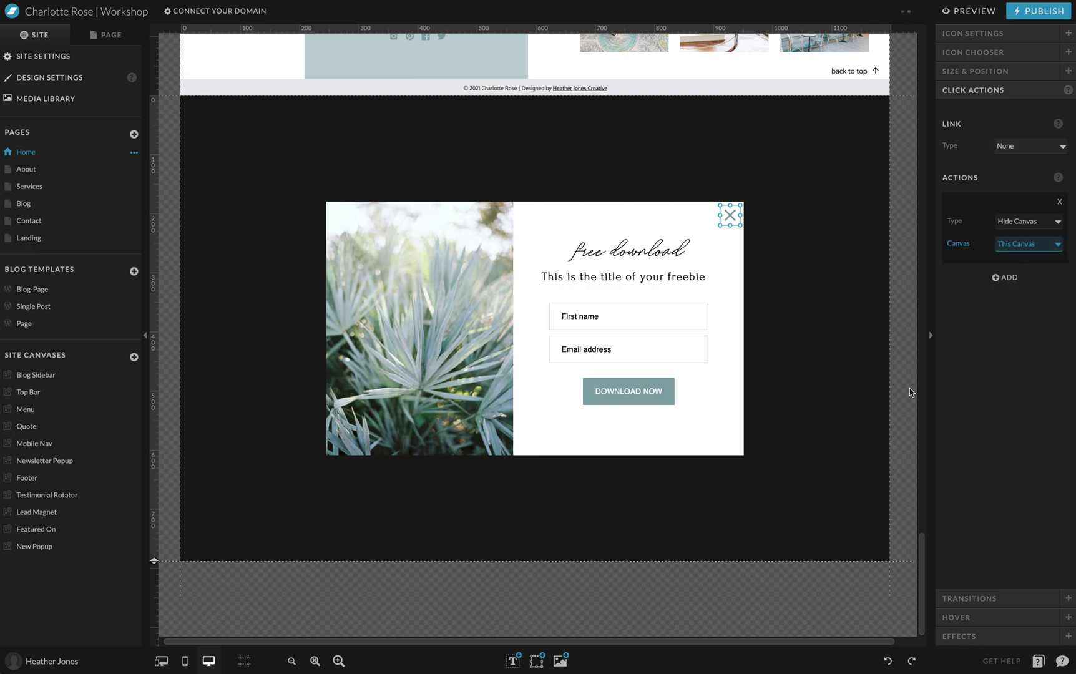
{"action": "left_click", "coordinate": [829, 267]}
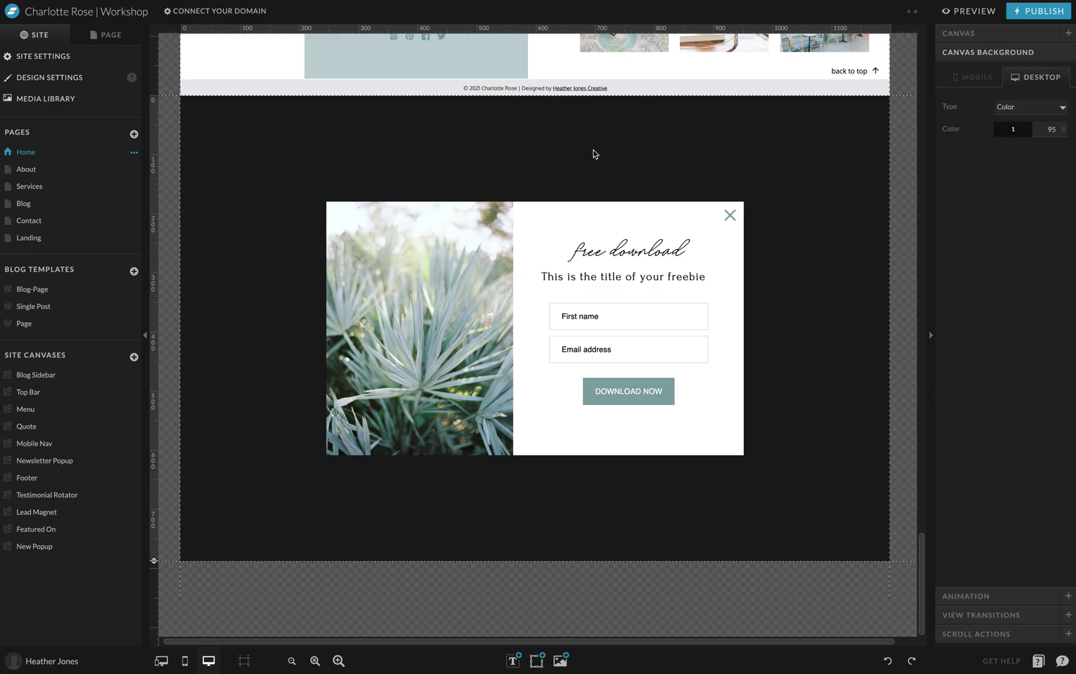
Convert the Home page's New Canvas into a site canvas
{"action": "left_click", "coordinate": [109, 35]}
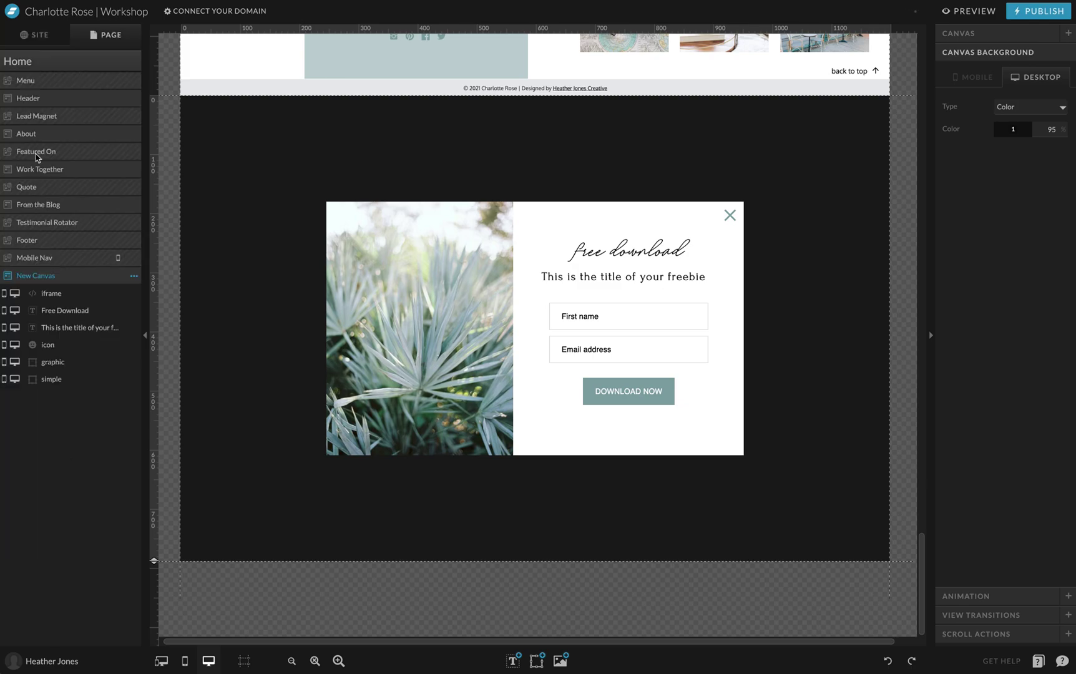
{"action": "left_click", "coordinate": [134, 277]}
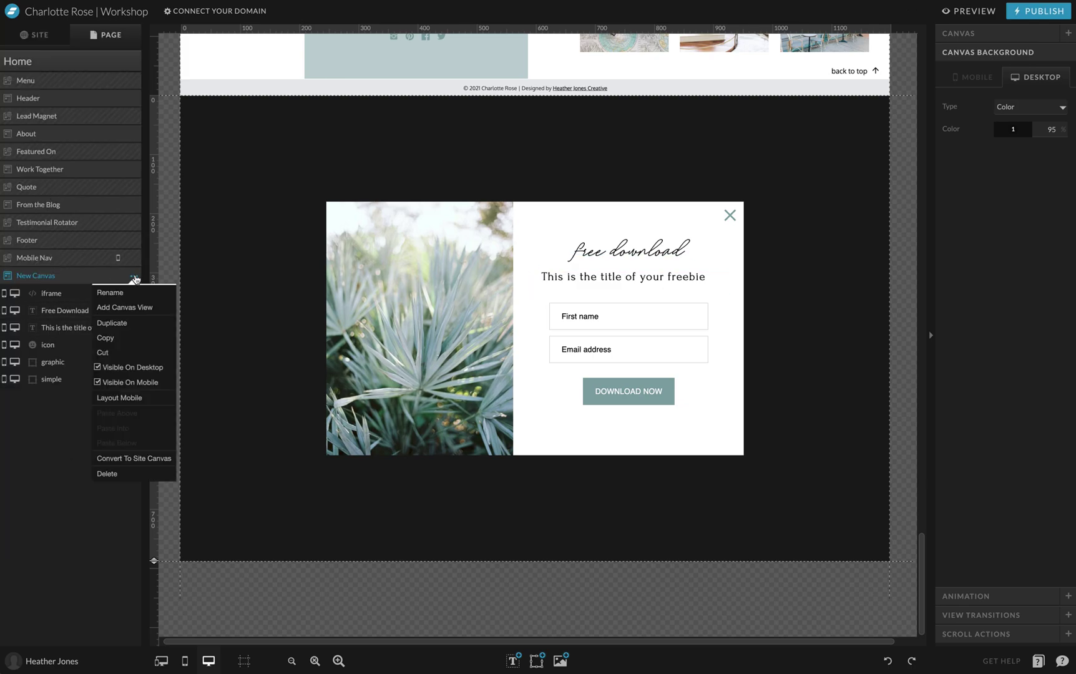
{"action": "left_click", "coordinate": [151, 459]}
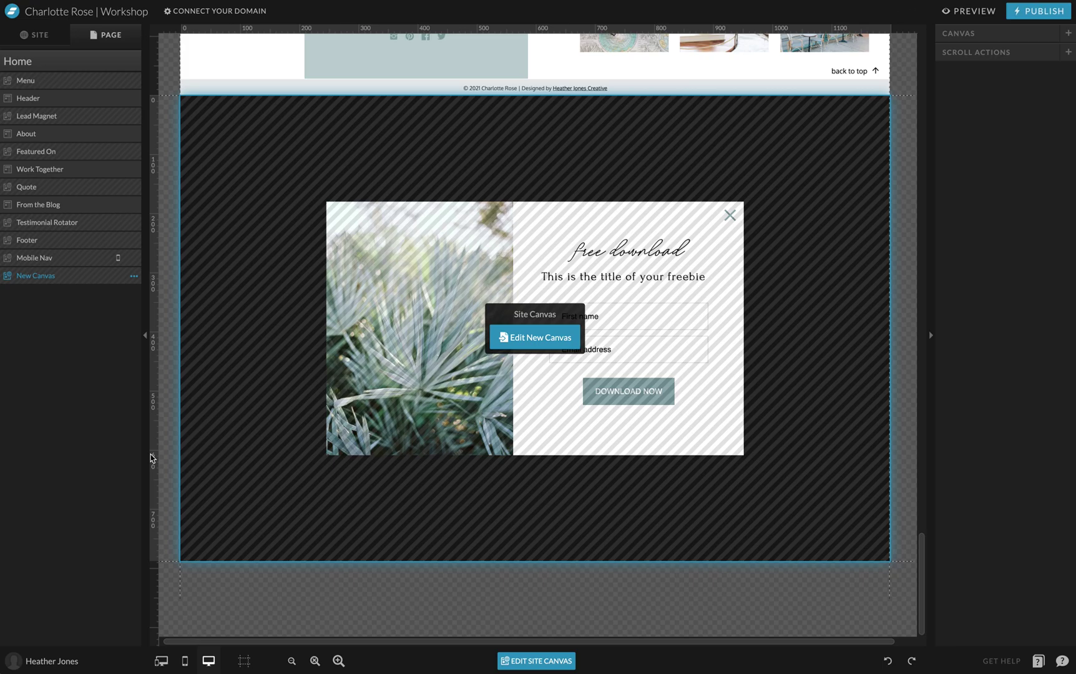
{"action": "scroll", "coordinate": [454, 298], "scroll_direction": "up", "scroll_amount": 15}
{"action": "scroll", "coordinate": [455, 299], "scroll_direction": "up", "scroll_amount": 7}
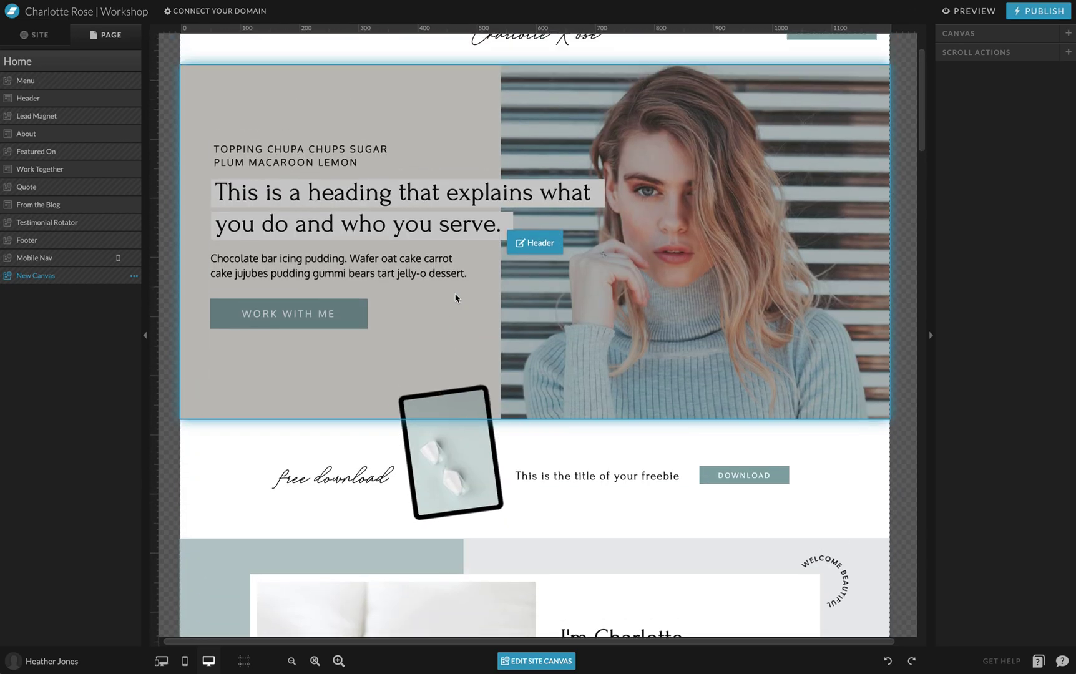
{"action": "scroll", "coordinate": [515, 383], "scroll_direction": "down", "scroll_amount": 2}
{"action": "scroll", "coordinate": [516, 383], "scroll_direction": "down", "scroll_amount": 20}
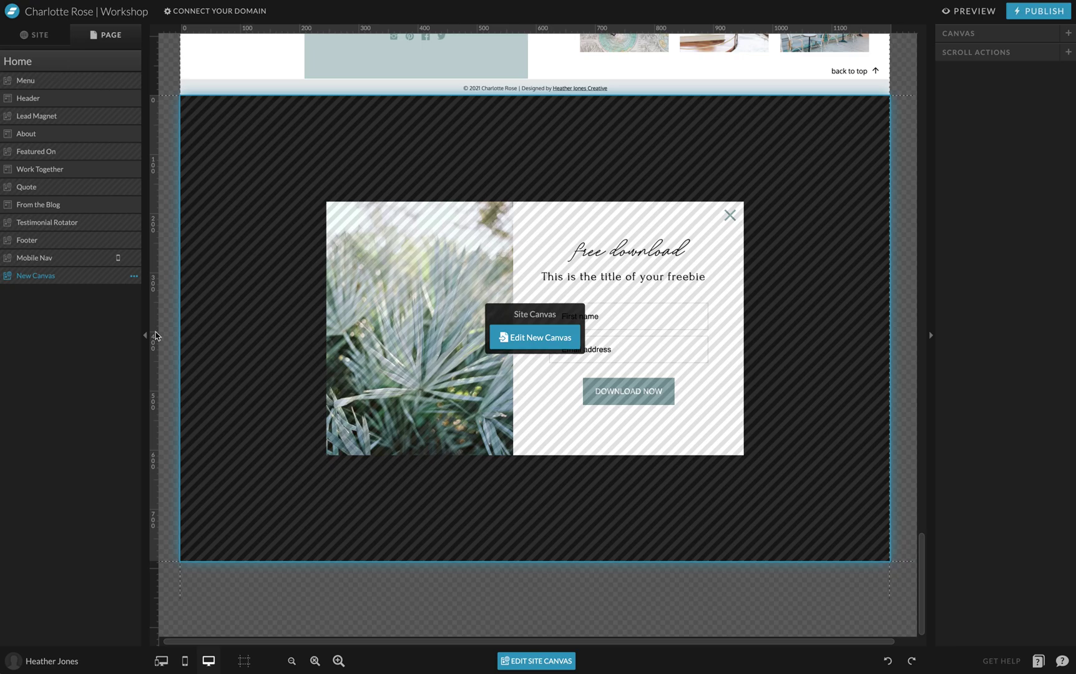
Rename the site canvas to Popup
{"action": "left_click", "coordinate": [134, 276]}
{"action": "left_click", "coordinate": [137, 293]}
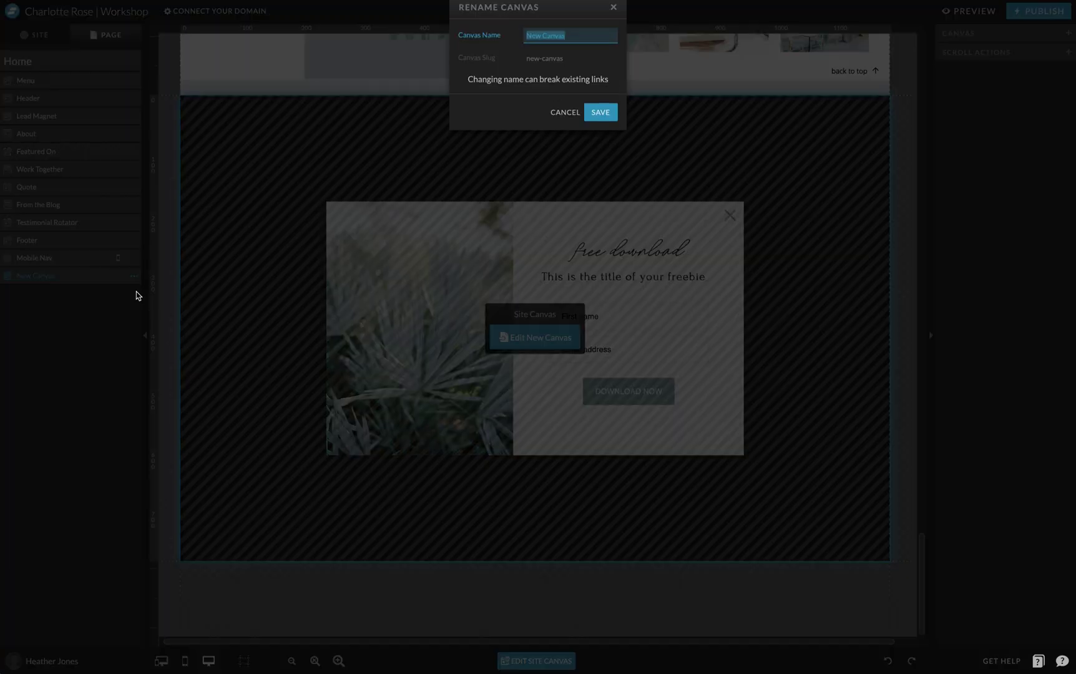
{"action": "type", "text": "Popup"}
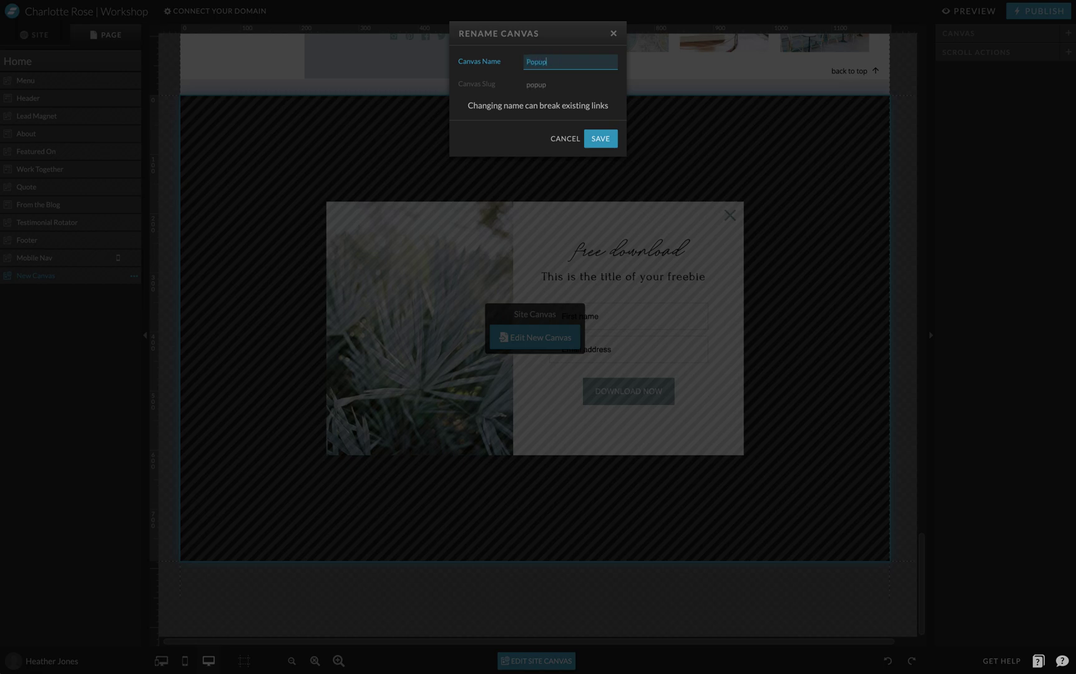
{"action": "key", "text": "Return"}
Scroll up to the Lead Magnet section and open that site canvas for editing
{"action": "scroll", "coordinate": [539, 320], "scroll_direction": "up", "scroll_amount": 15}
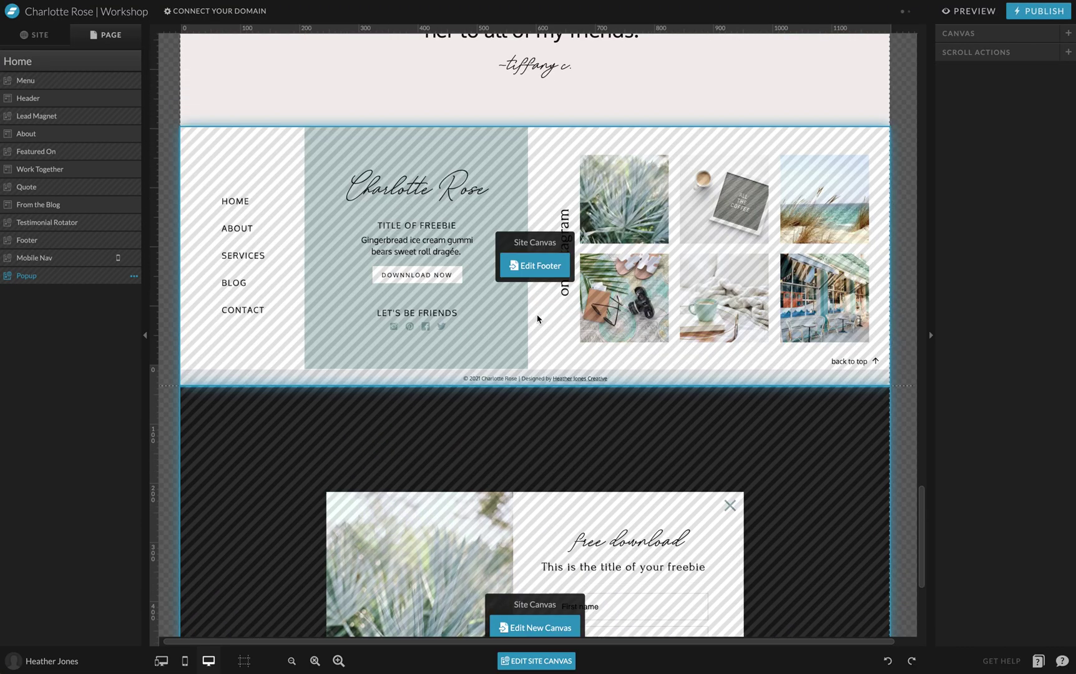
{"action": "scroll", "coordinate": [538, 319], "scroll_direction": "up", "scroll_amount": 10}
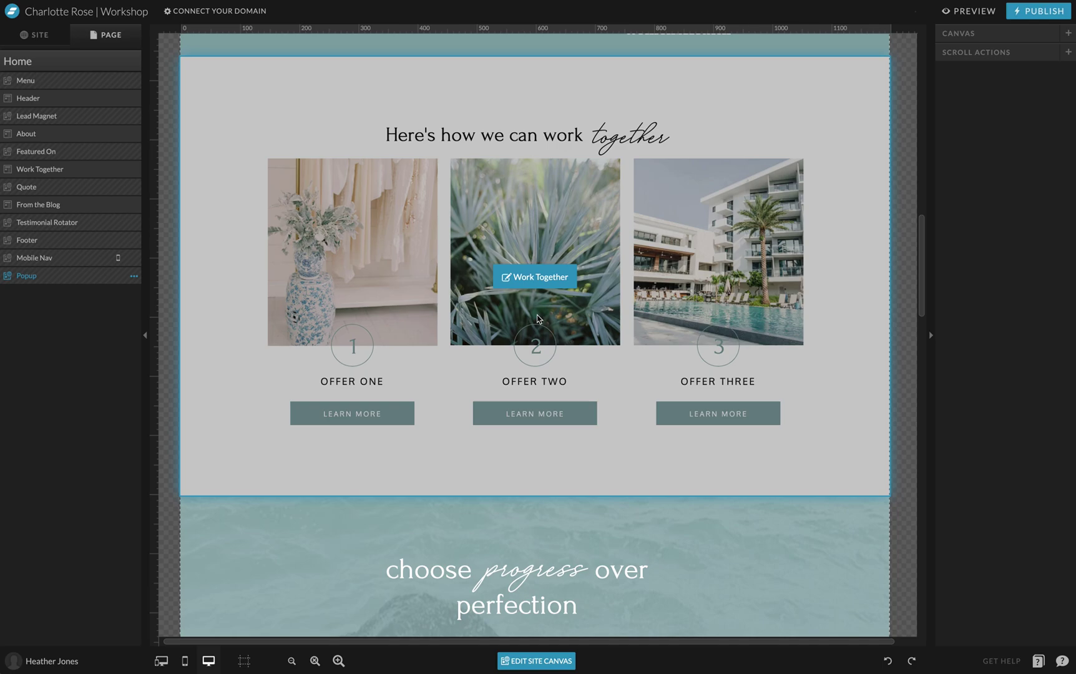
{"action": "scroll", "coordinate": [537, 319], "scroll_direction": "up", "scroll_amount": 6}
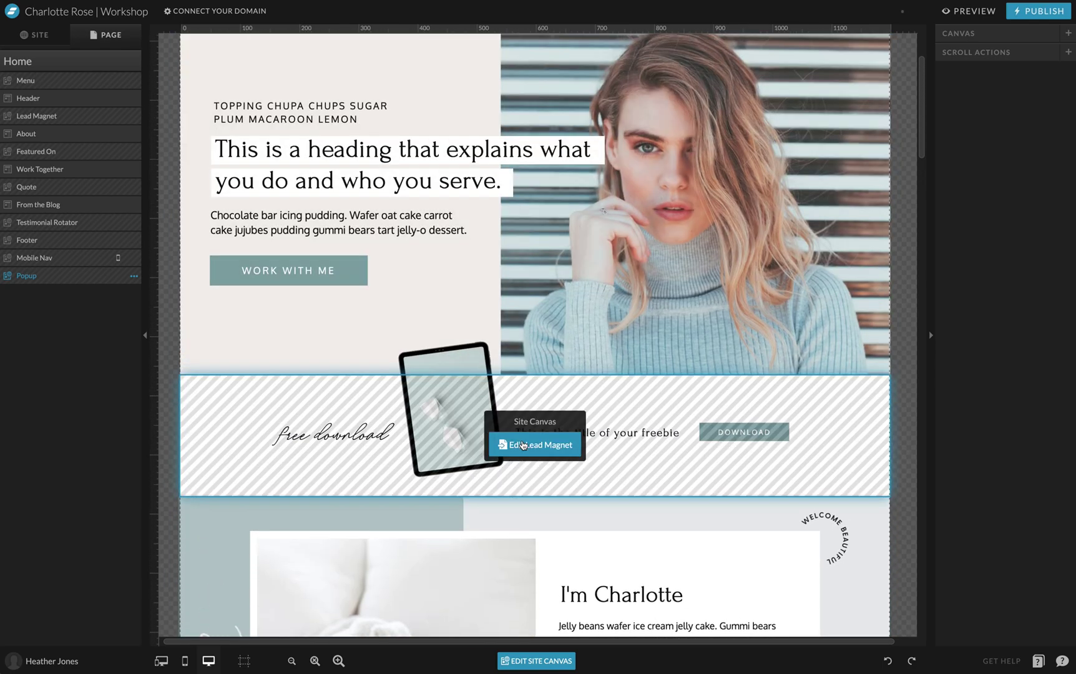
{"action": "left_click", "coordinate": [524, 445]}
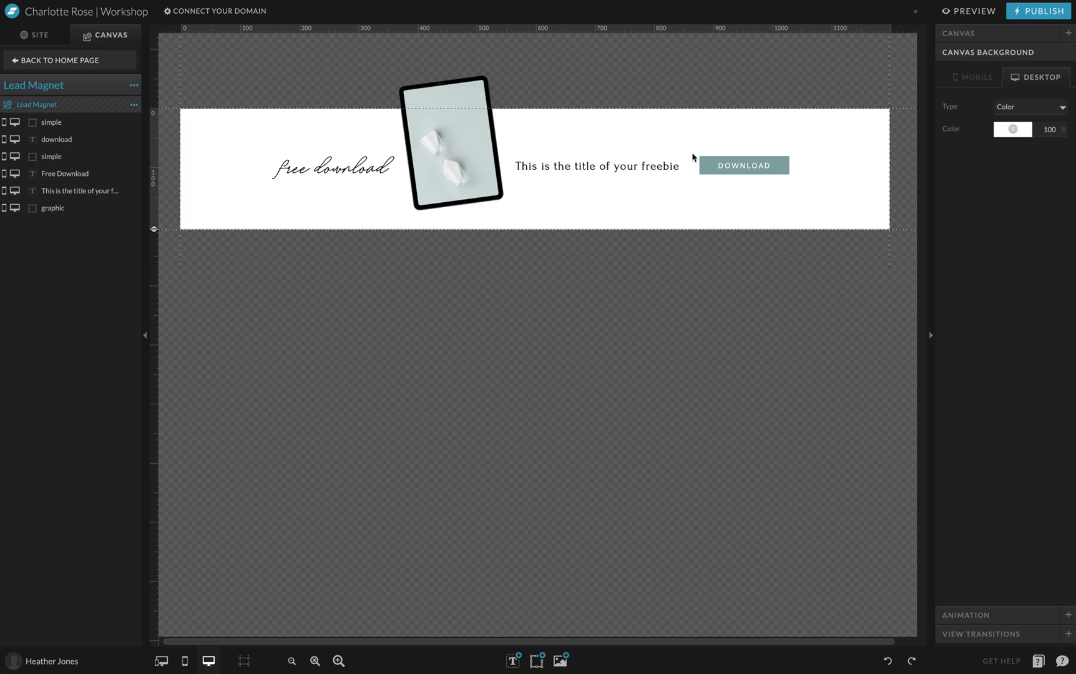
Replace the DOWNLOAD text's old New Popup action with one showing New Canvas
{"action": "left_click", "coordinate": [743, 165]}
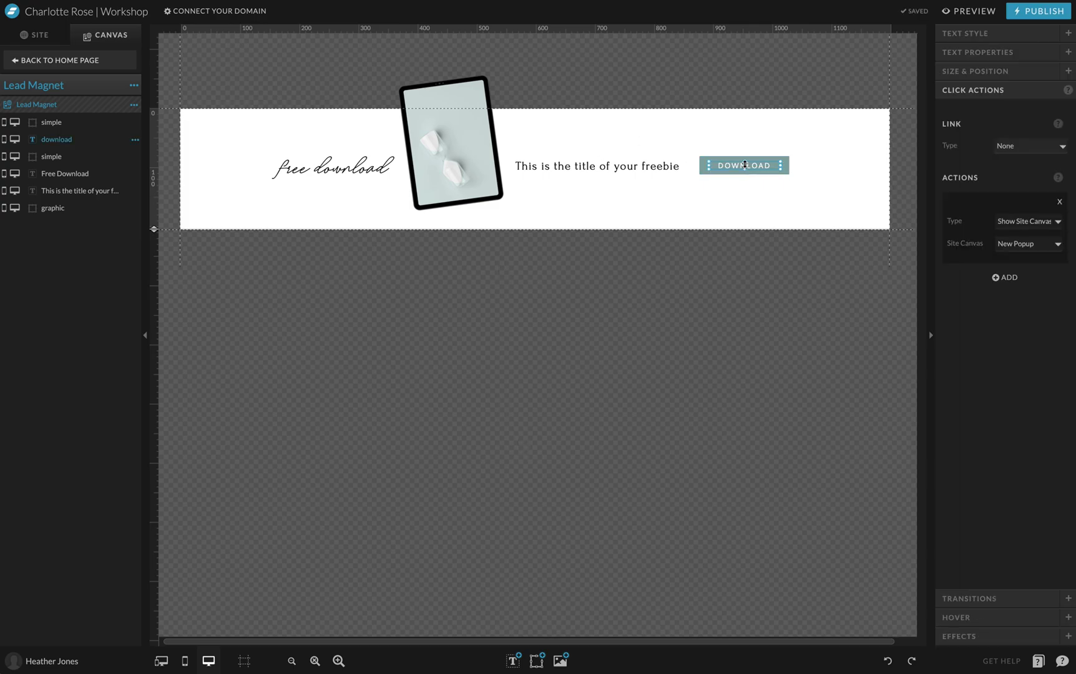
{"action": "left_click", "coordinate": [1060, 203]}
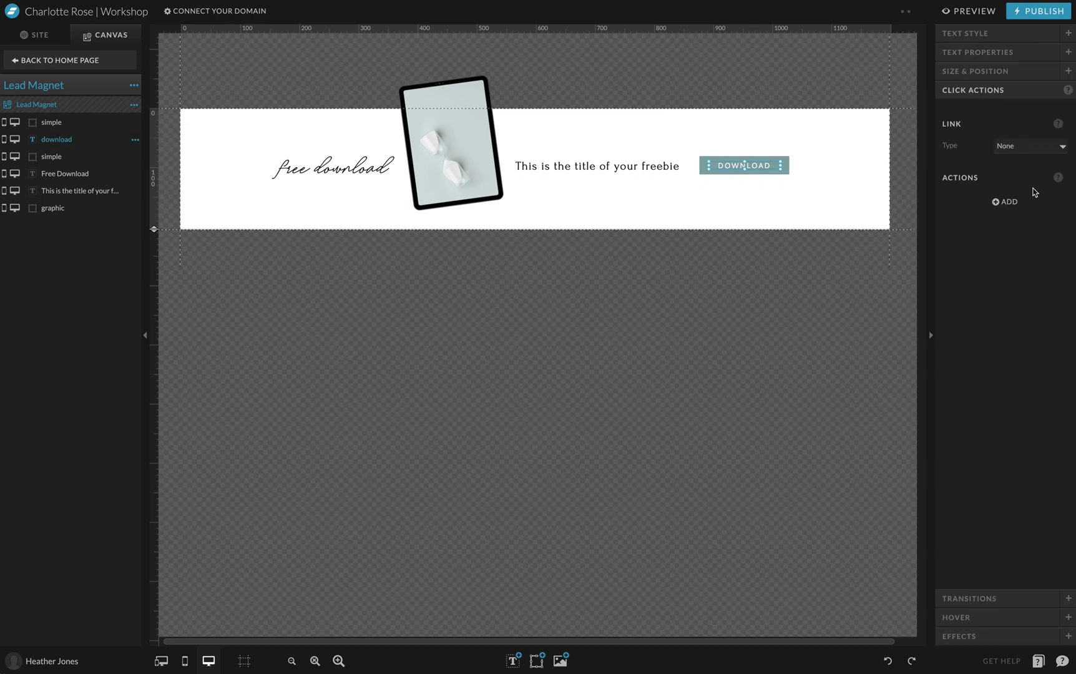
{"action": "left_click", "coordinate": [994, 204]}
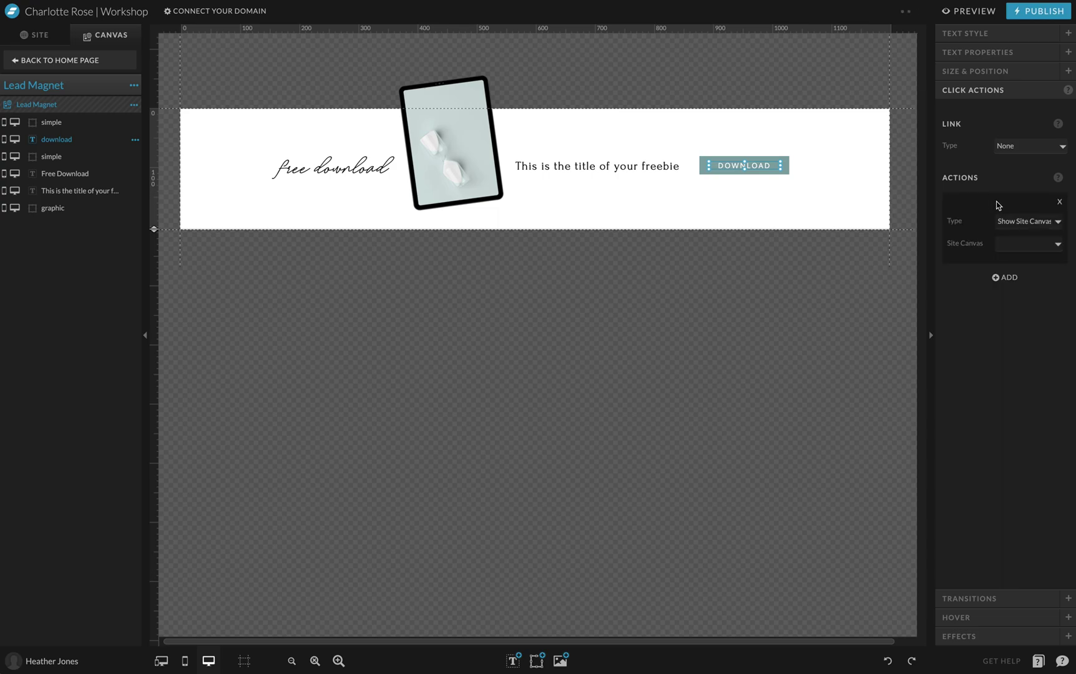
{"action": "left_click", "coordinate": [1048, 244]}
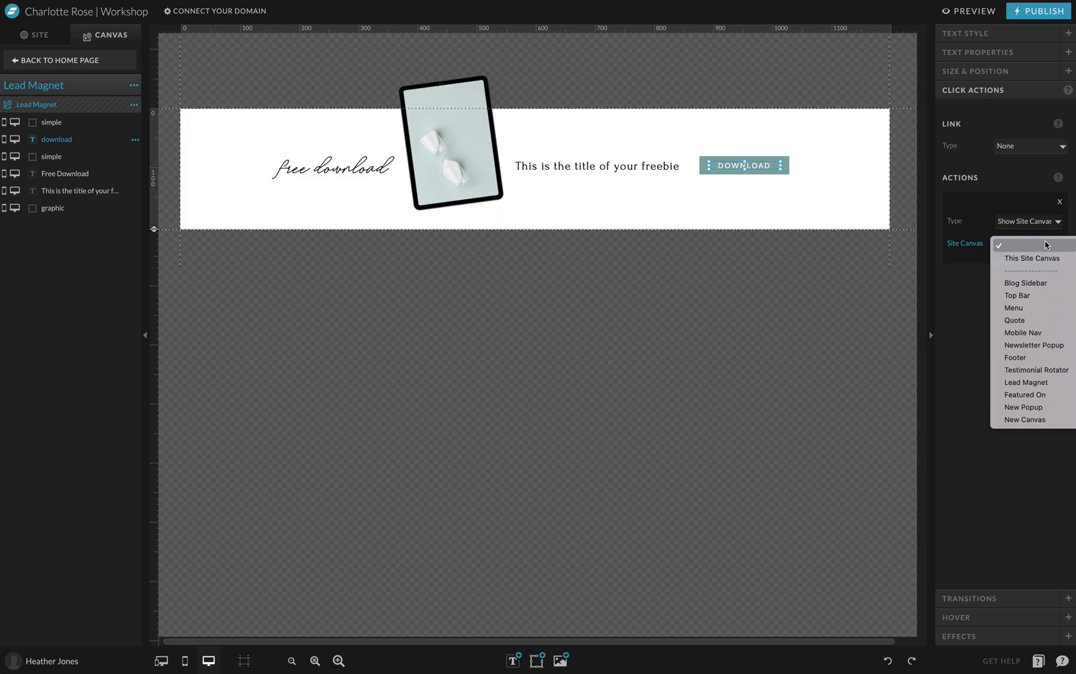
{"action": "left_click", "coordinate": [1039, 420]}
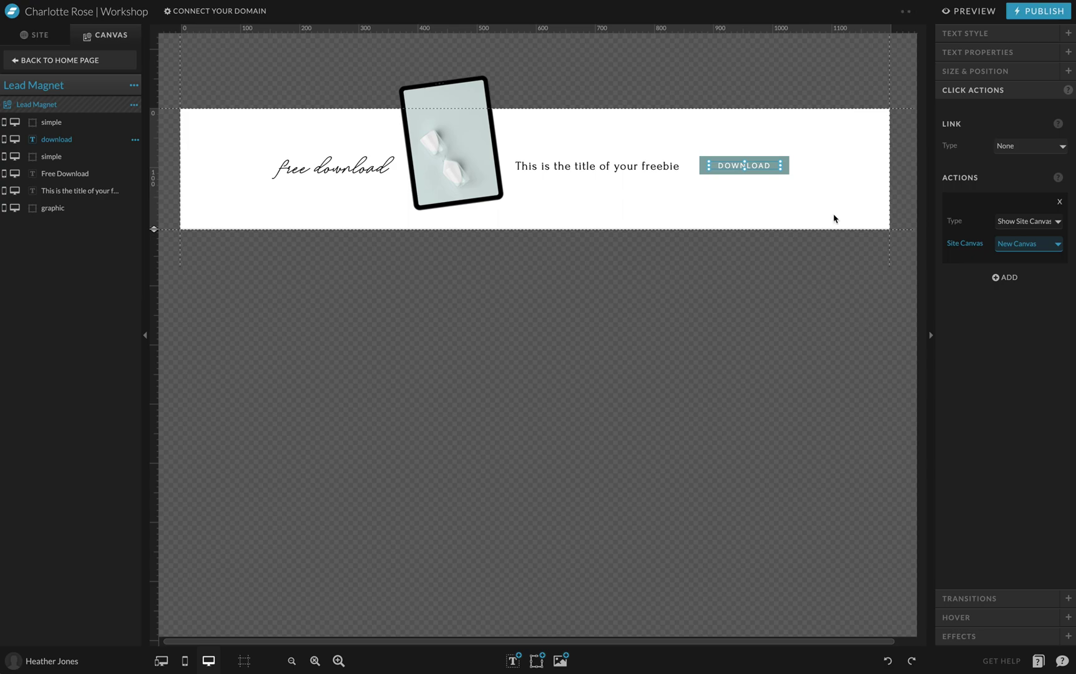
Make the DOWNLOAD button's background shape show New Canvas too, then return to the Home page
{"action": "left_click", "coordinate": [774, 162]}
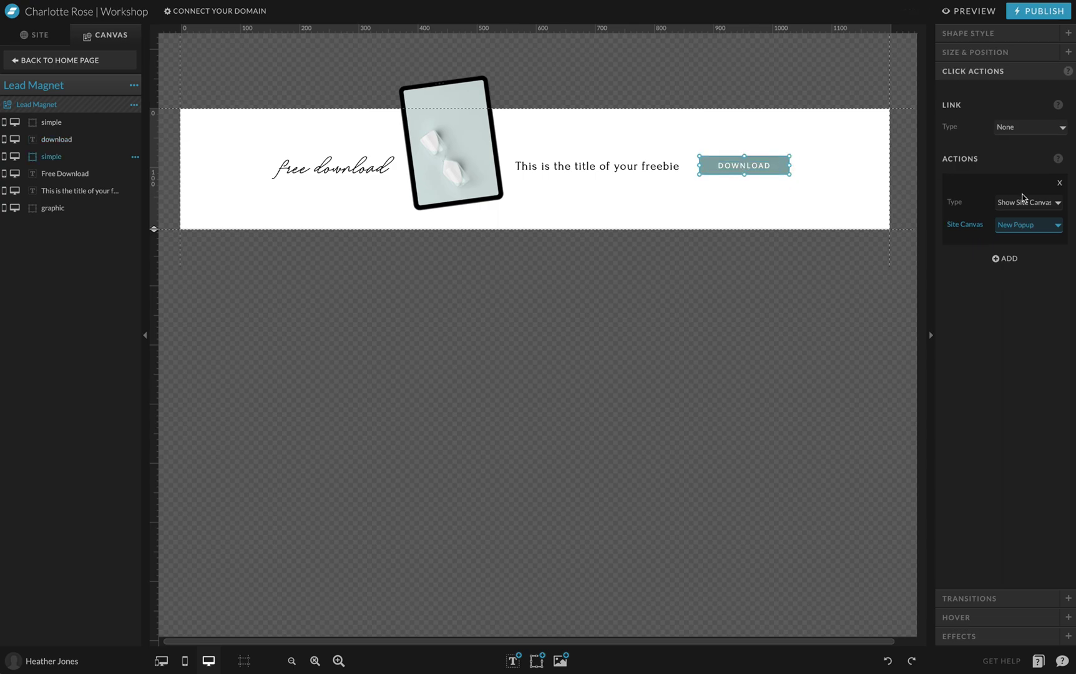
{"action": "left_click", "coordinate": [1061, 183]}
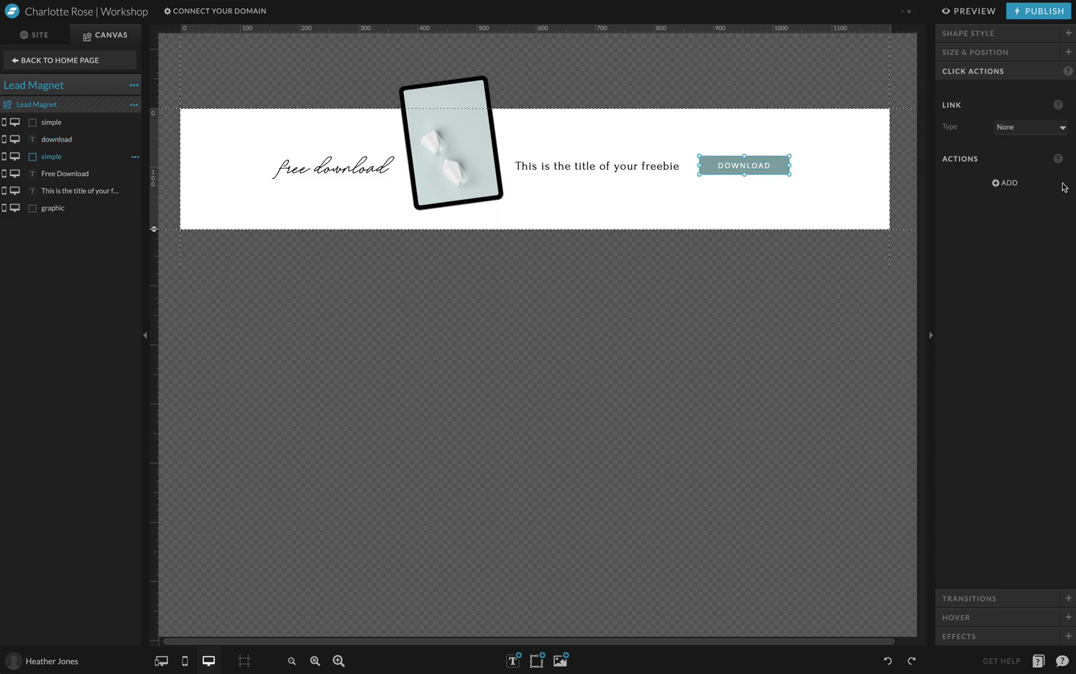
{"action": "left_click", "coordinate": [1012, 183]}
{"action": "left_click", "coordinate": [1038, 226]}
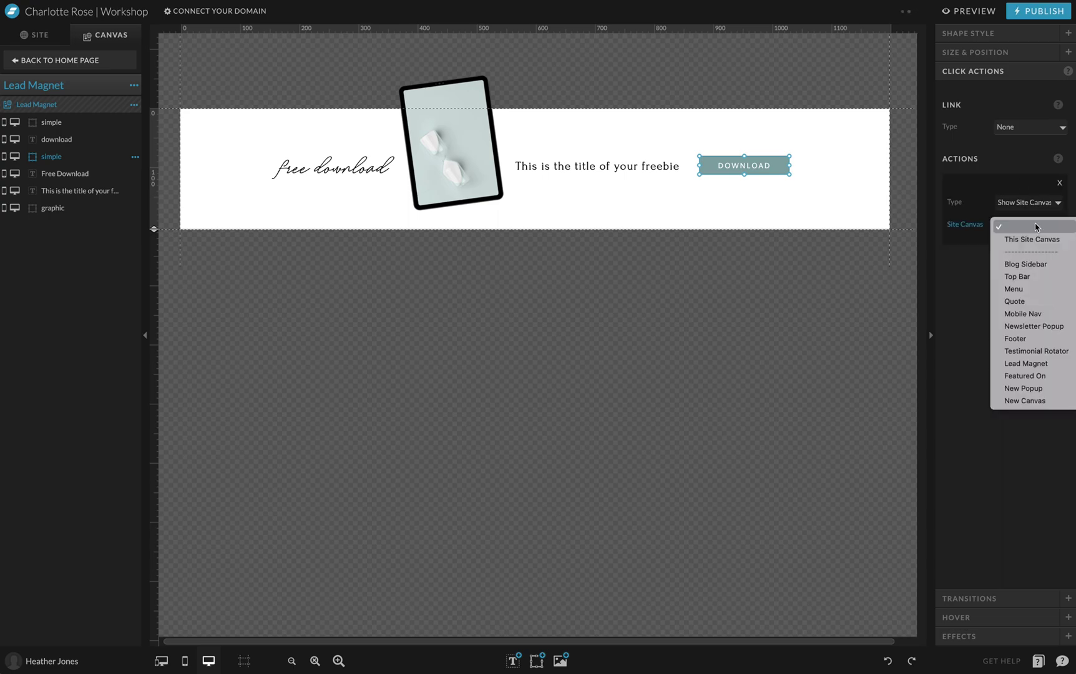
{"action": "left_click", "coordinate": [1039, 406]}
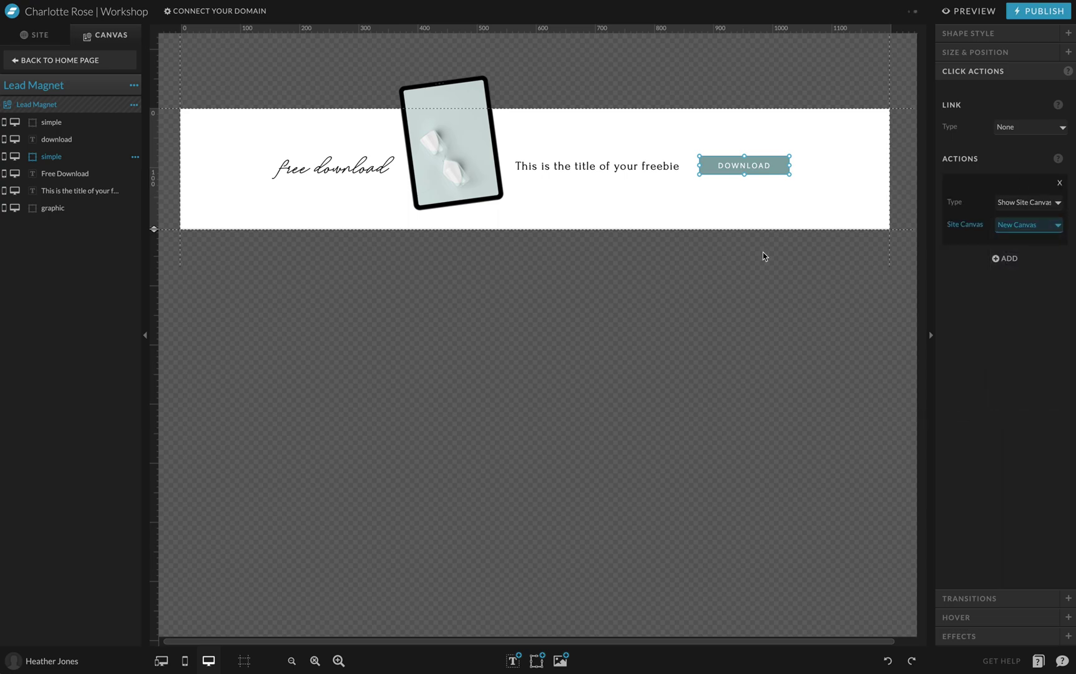
{"action": "left_click", "coordinate": [787, 213]}
{"action": "left_click", "coordinate": [86, 63]}
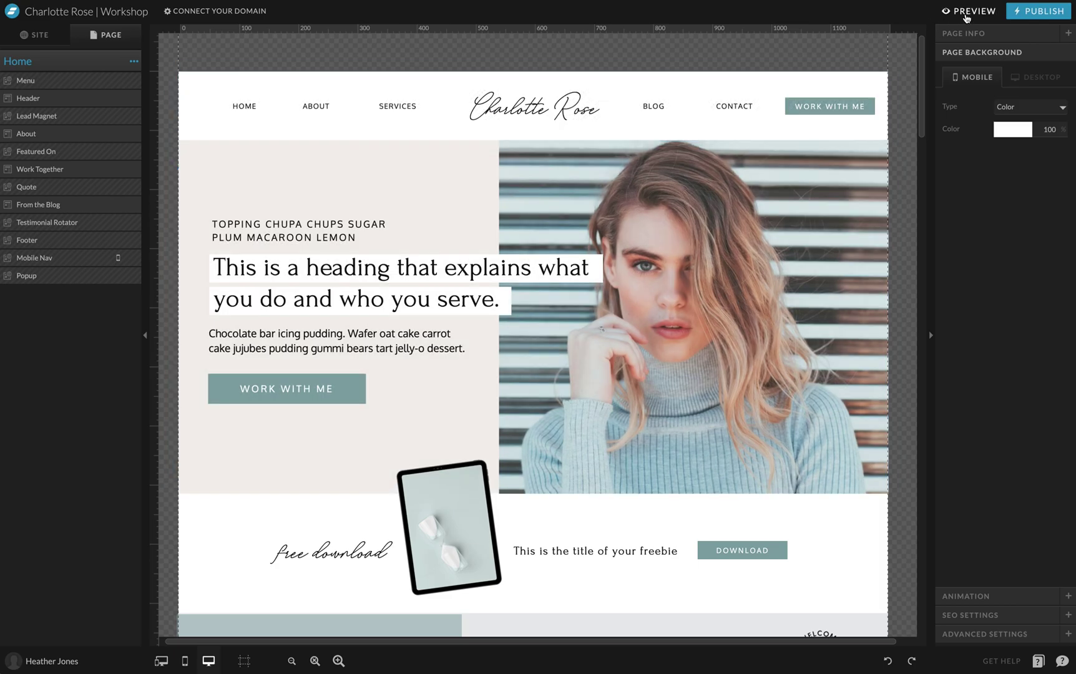
Preview the site on desktop and click DOWNLOAD to open the free-download popup
{"action": "left_click", "coordinate": [966, 13]}
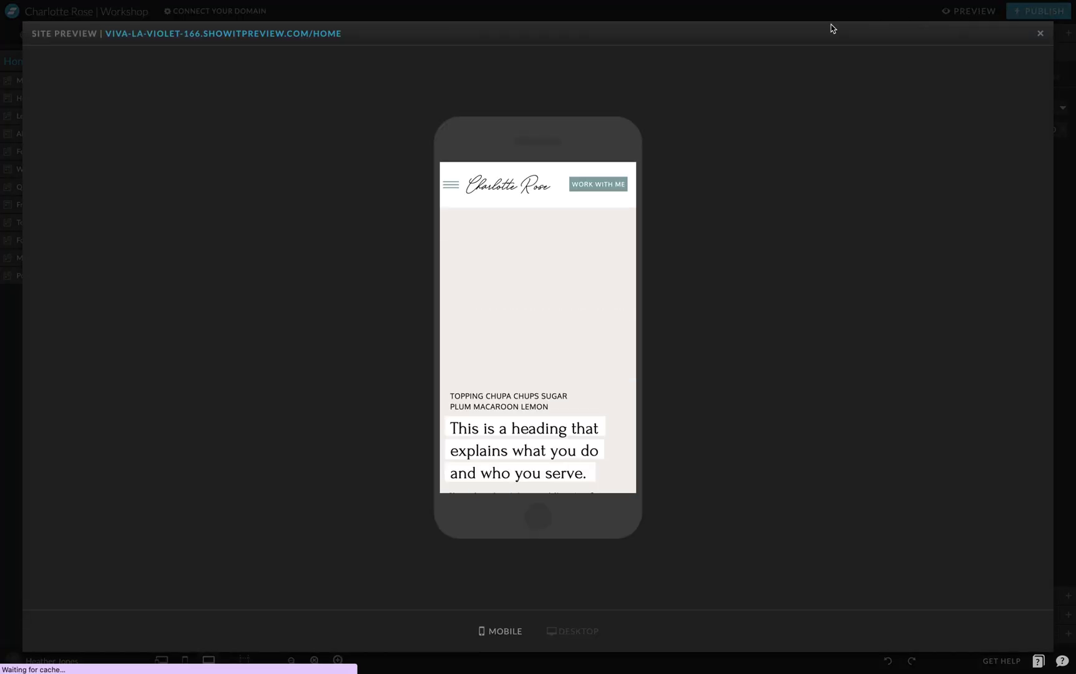
{"action": "left_click", "coordinate": [590, 632]}
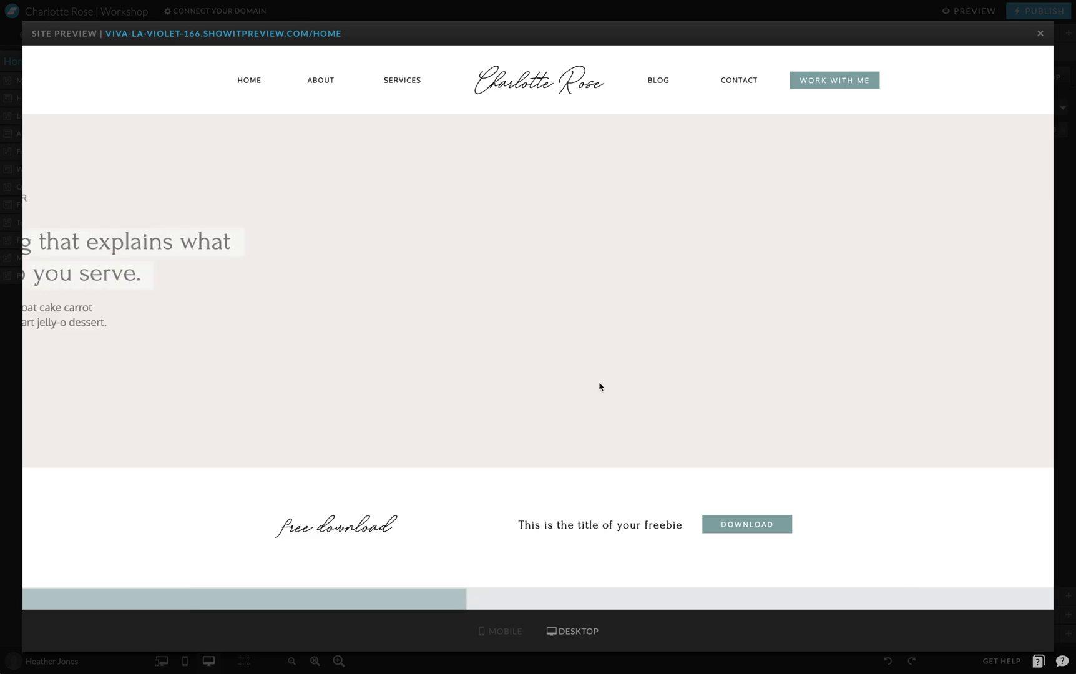
{"action": "scroll", "coordinate": [800, 303], "scroll_direction": "down", "scroll_amount": 3}
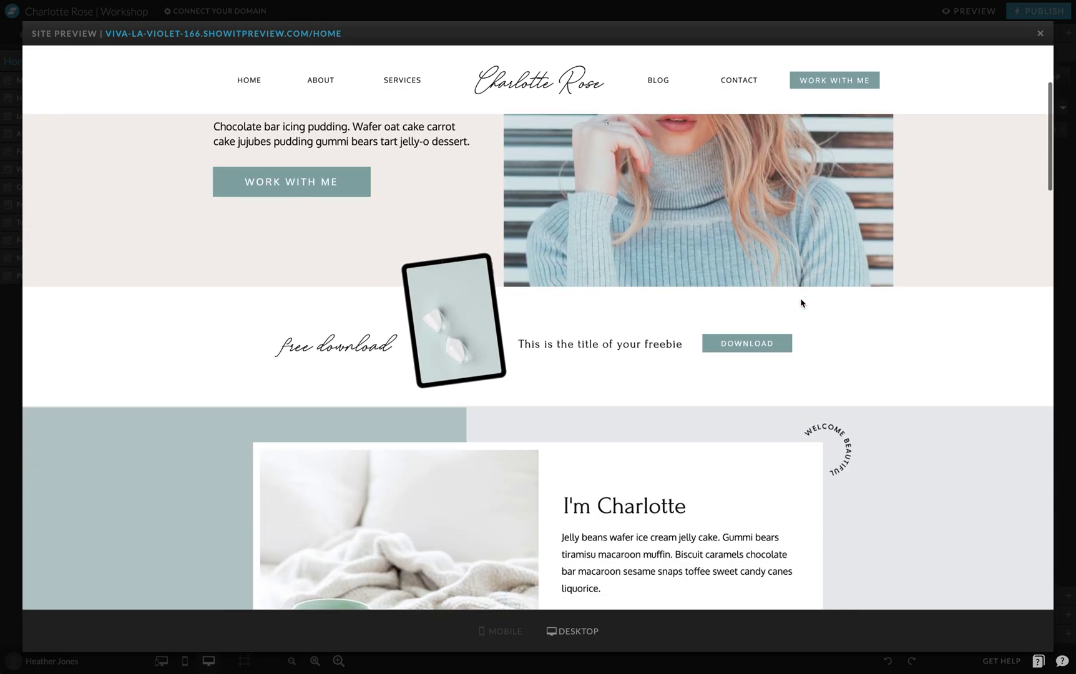
{"action": "left_click", "coordinate": [755, 346]}
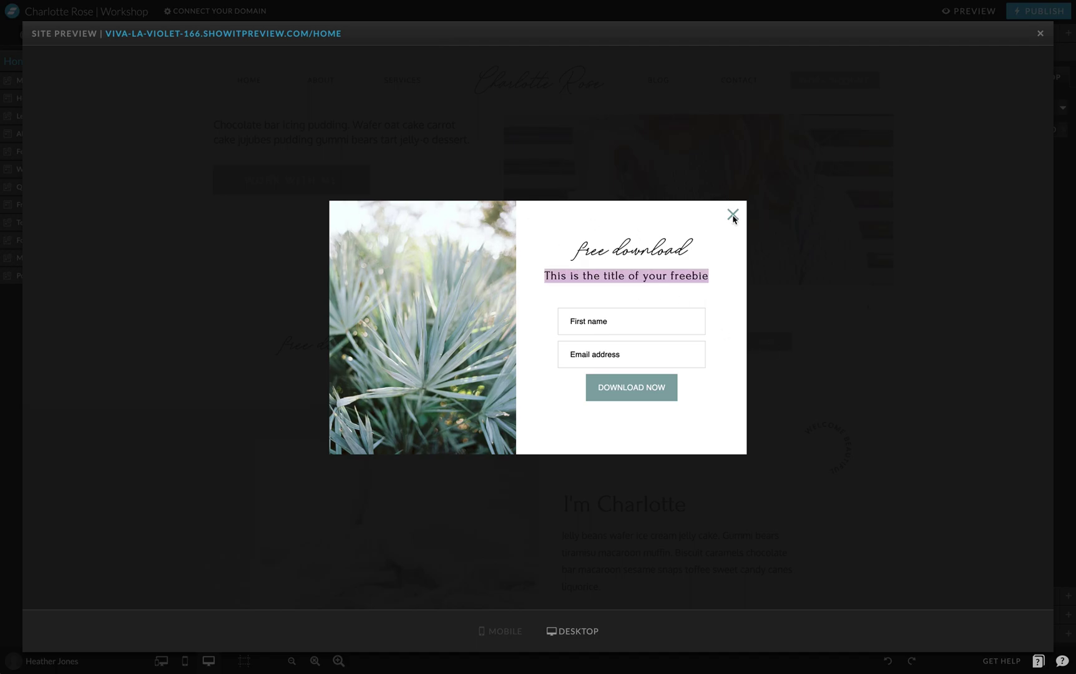
Close the preview and open the popup canvas for editing
{"action": "left_click", "coordinate": [1040, 35]}
{"action": "scroll", "coordinate": [656, 294], "scroll_direction": "down", "scroll_amount": 12}
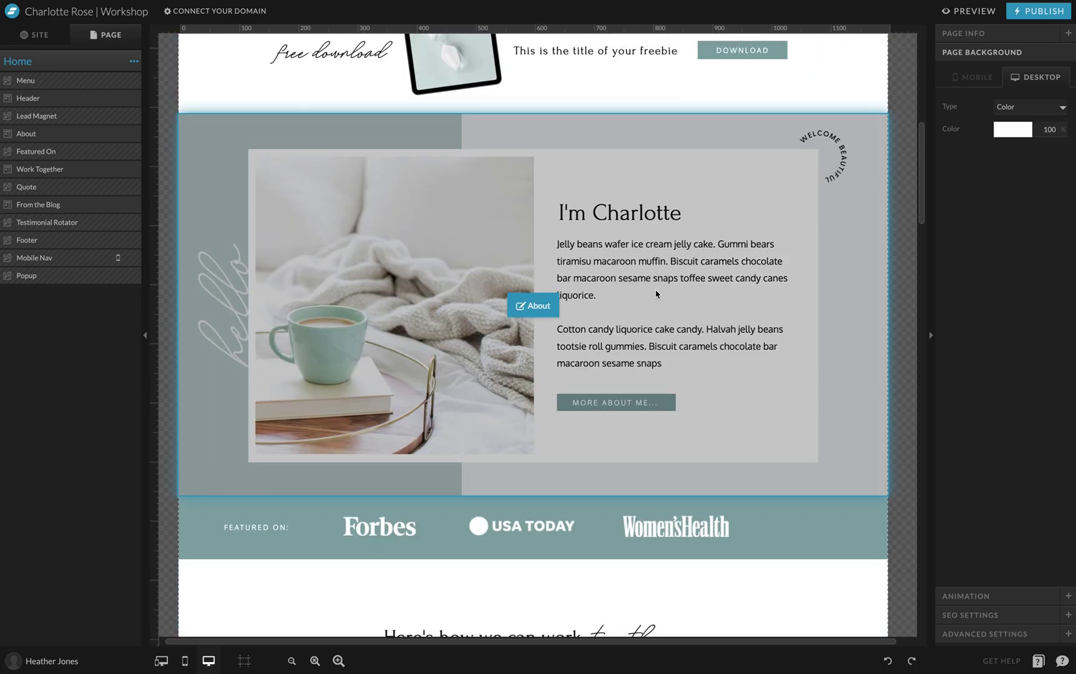
{"action": "scroll", "coordinate": [656, 294], "scroll_direction": "down", "scroll_amount": 15}
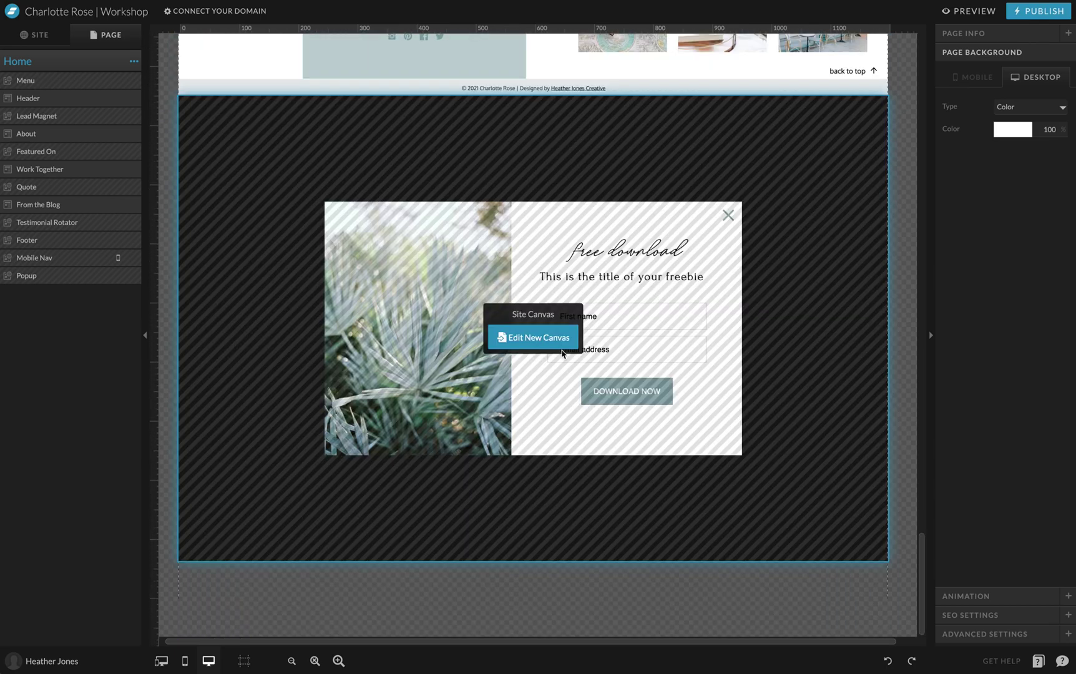
{"action": "left_click", "coordinate": [549, 335]}
Give the popup's close X icon a Hide Site Canvas action targeting This Site Canvas
{"action": "left_click", "coordinate": [728, 191]}
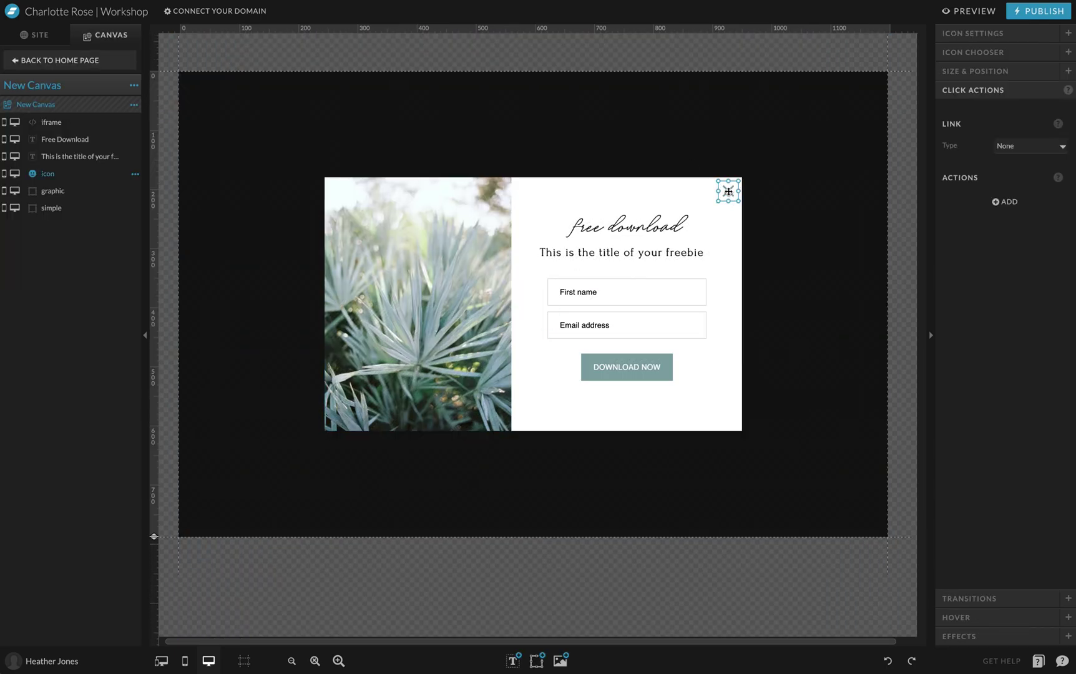
{"action": "left_click", "coordinate": [1002, 201]}
{"action": "left_click", "coordinate": [1025, 222]}
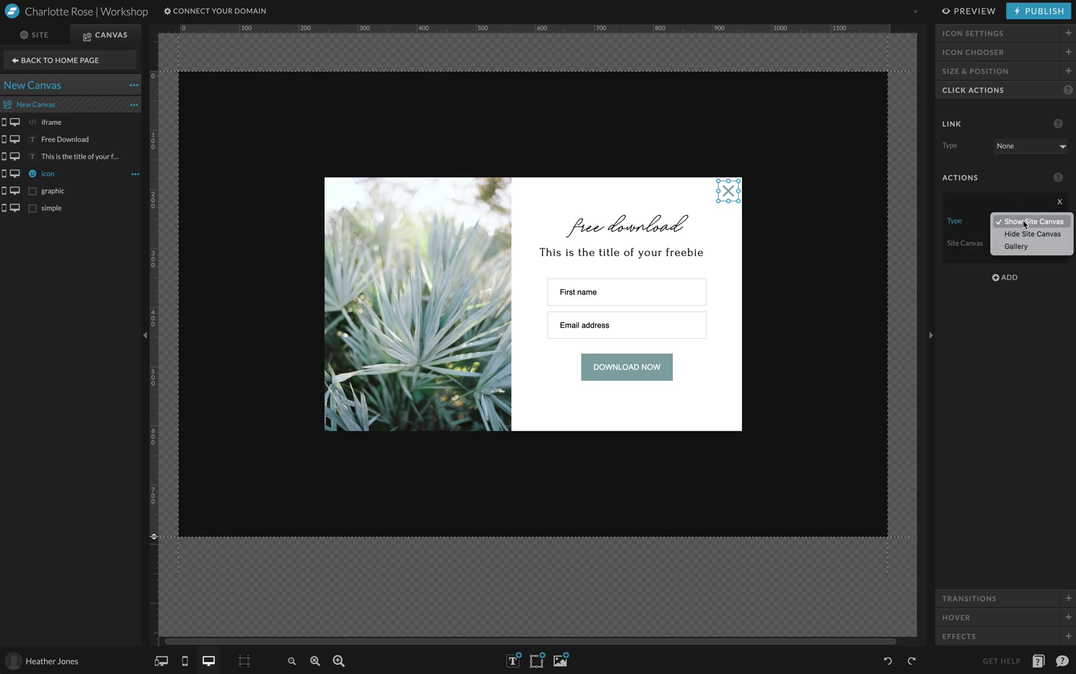
{"action": "left_click", "coordinate": [1031, 234]}
{"action": "left_click", "coordinate": [1030, 245]}
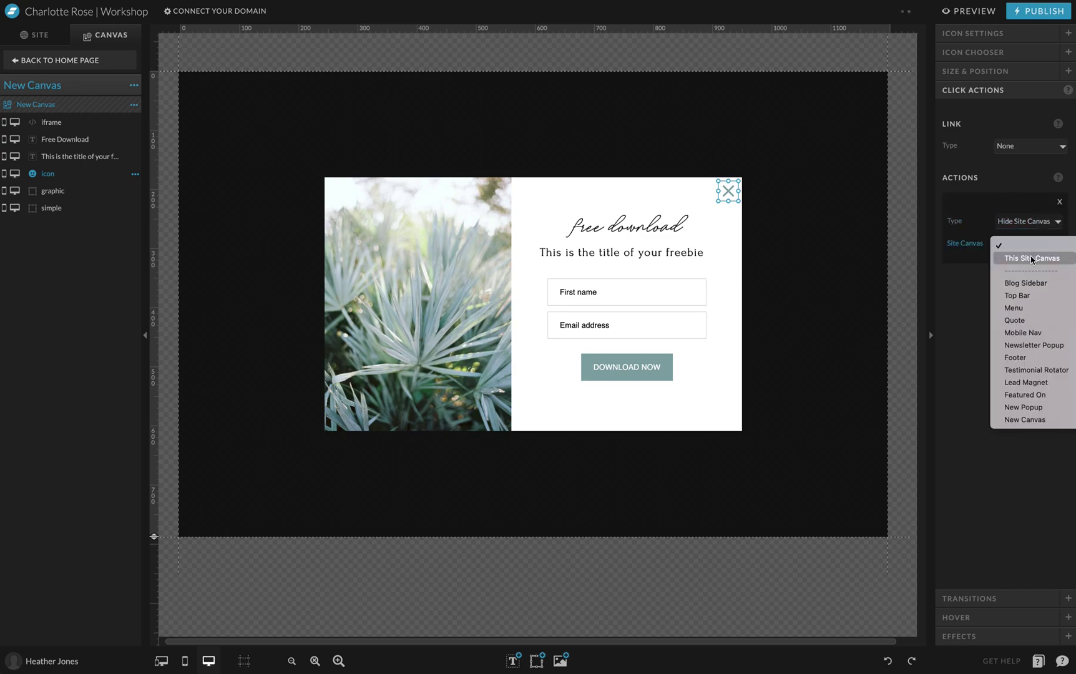
{"action": "left_click", "coordinate": [1031, 259]}
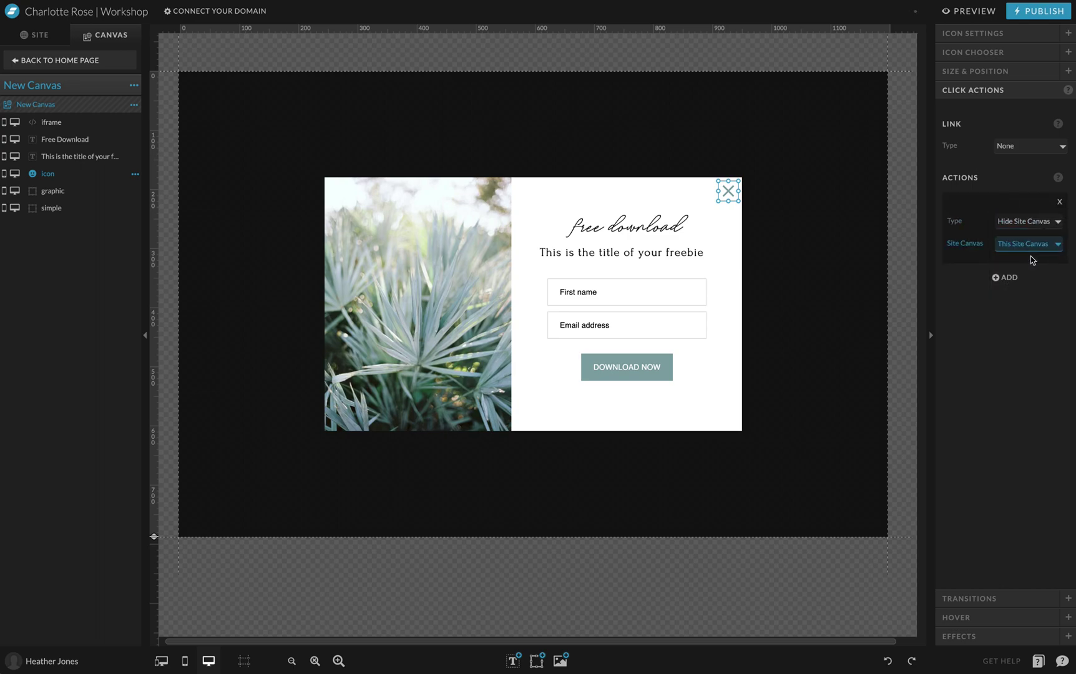
{"action": "left_click", "coordinate": [91, 63]}
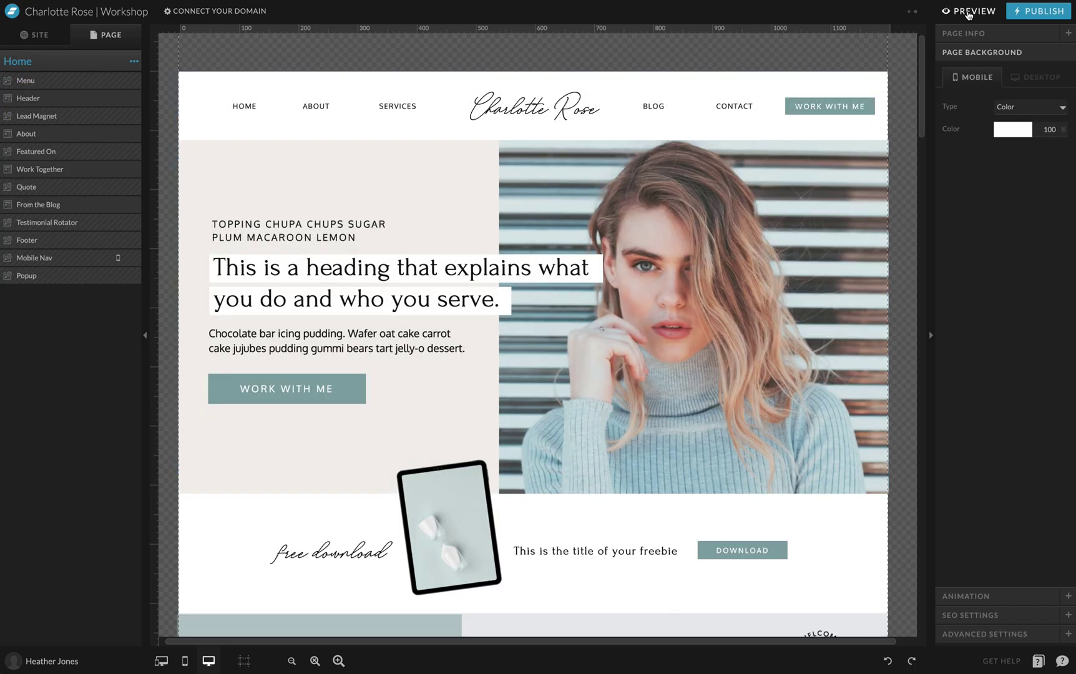
{"action": "left_click", "coordinate": [968, 12]}
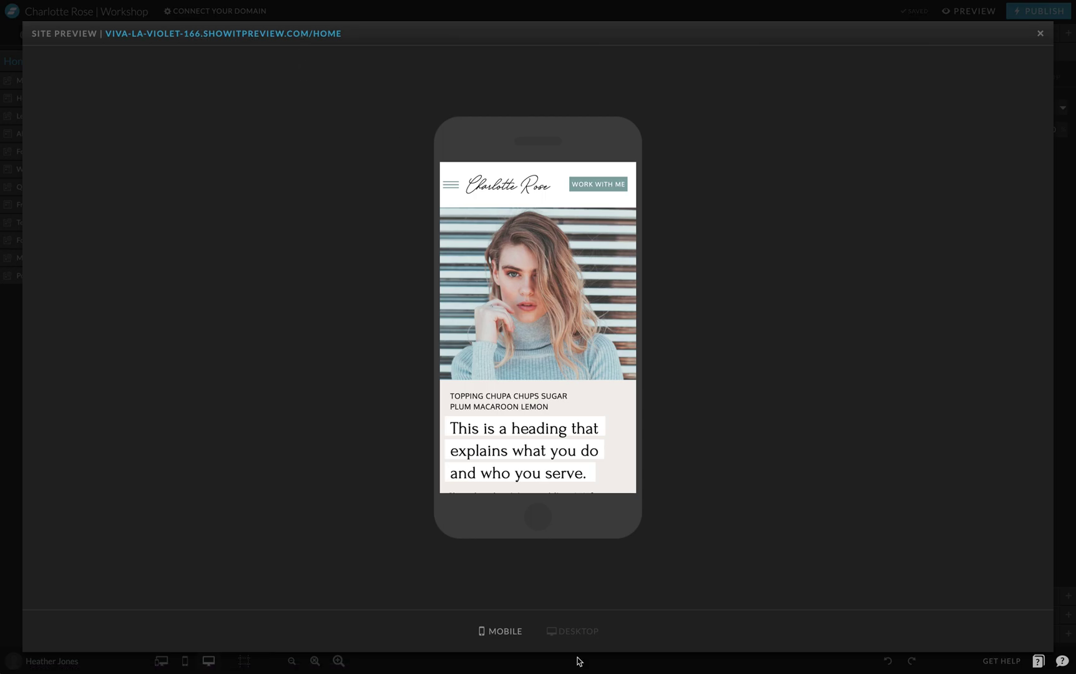
In desktop preview, open the popup with DOWNLOAD, close it with its X, then exit preview
{"action": "left_click", "coordinate": [578, 637]}
{"action": "scroll", "coordinate": [796, 317], "scroll_direction": "down", "scroll_amount": 10}
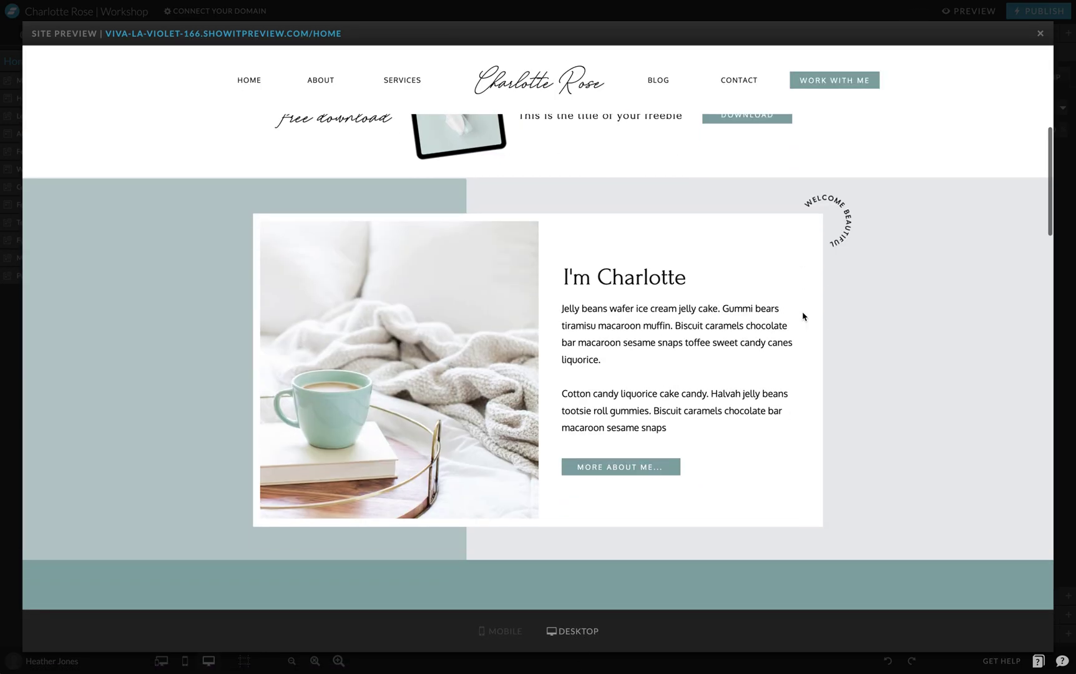
{"action": "scroll", "coordinate": [803, 317], "scroll_direction": "up", "scroll_amount": 10}
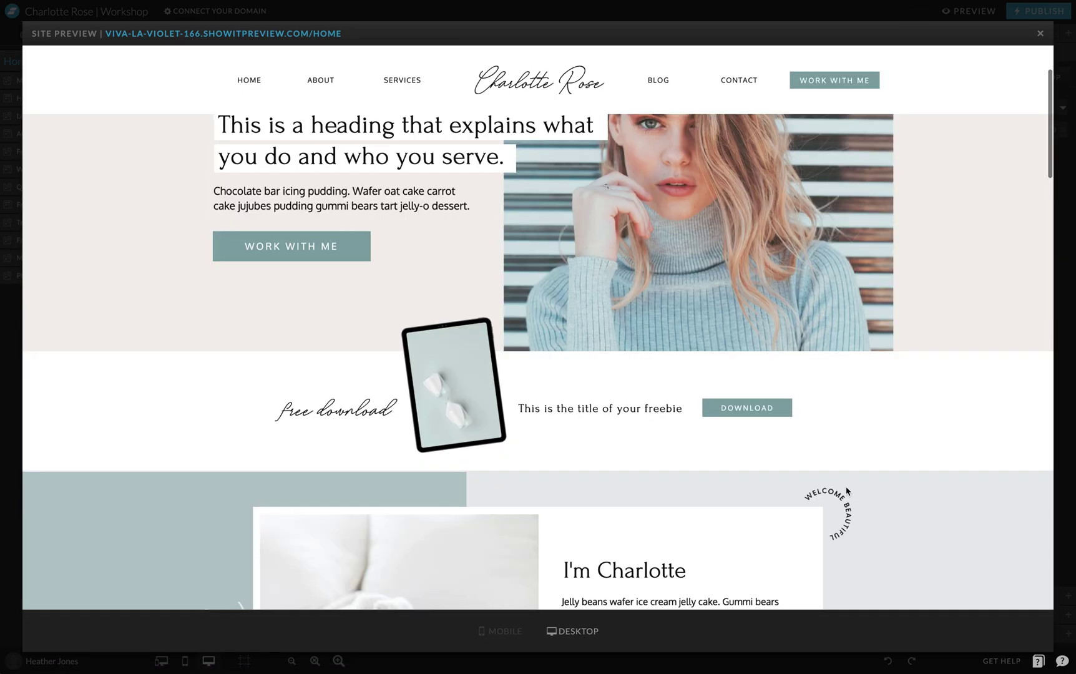
{"action": "left_click", "coordinate": [744, 409]}
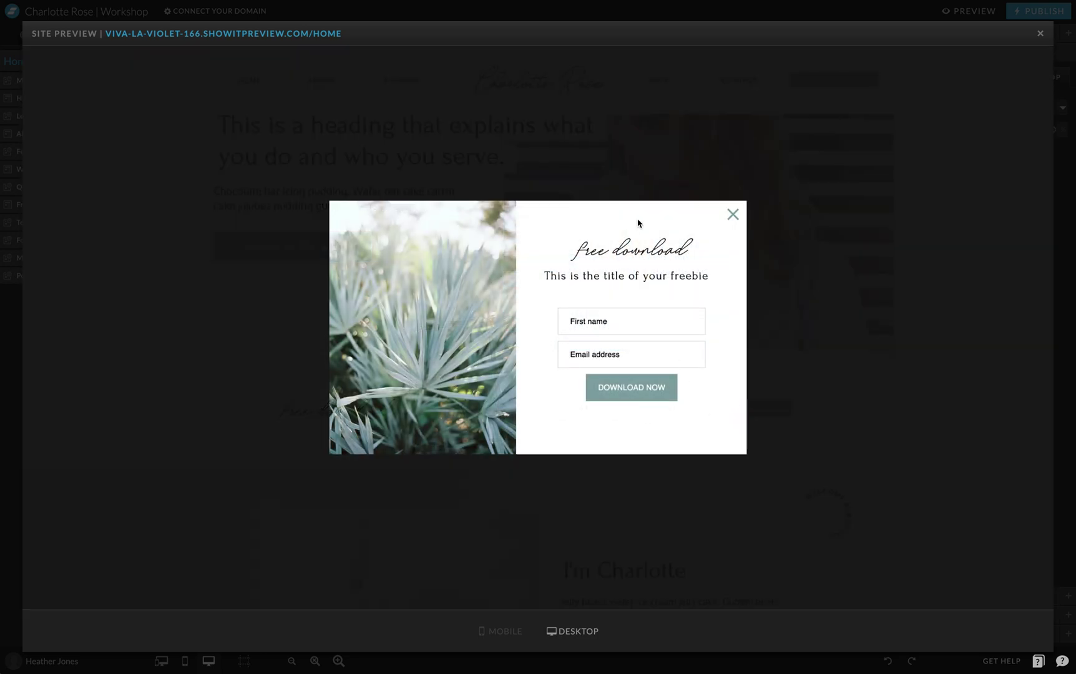
{"action": "left_click", "coordinate": [732, 215]}
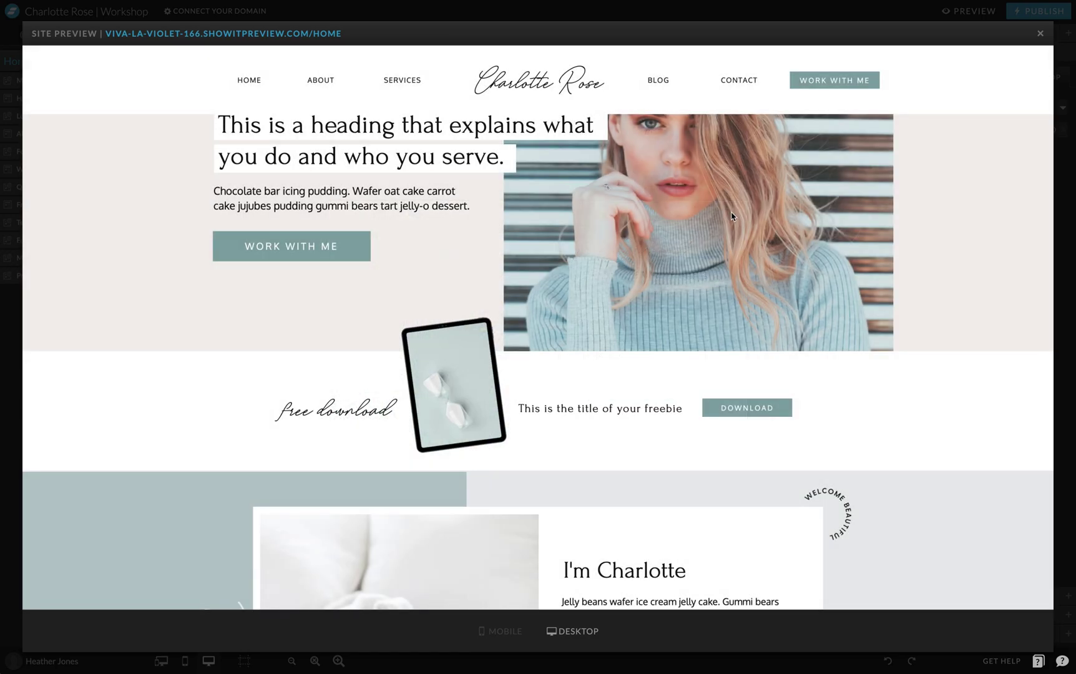
{"action": "scroll", "coordinate": [732, 215], "scroll_direction": "up", "scroll_amount": 2}
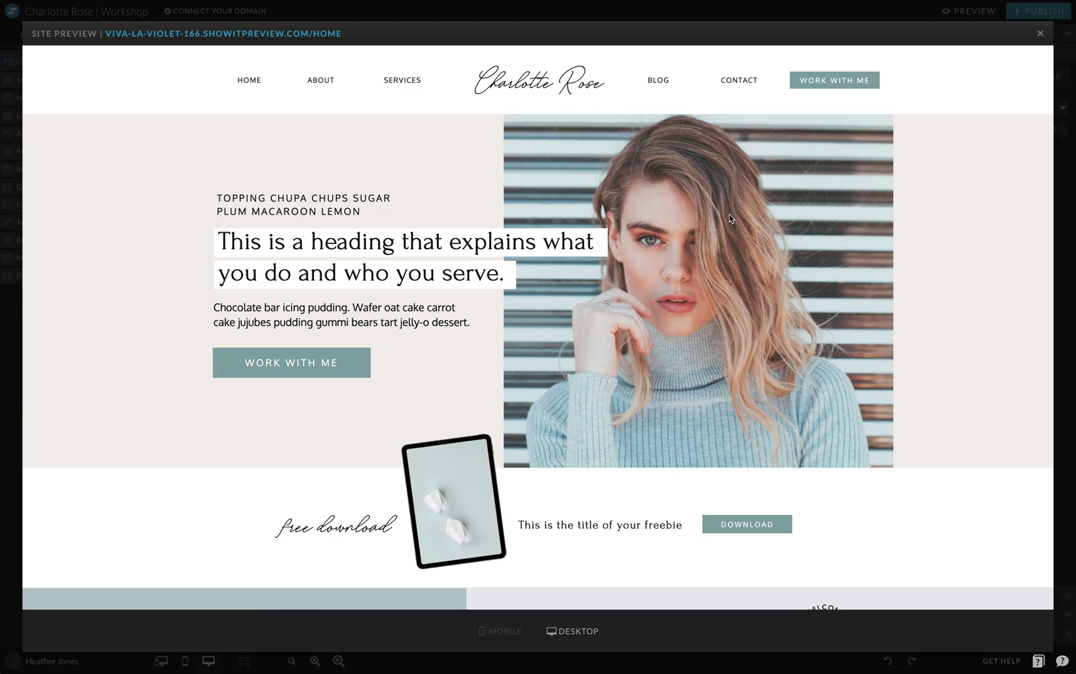
{"action": "left_click", "coordinate": [1039, 33]}
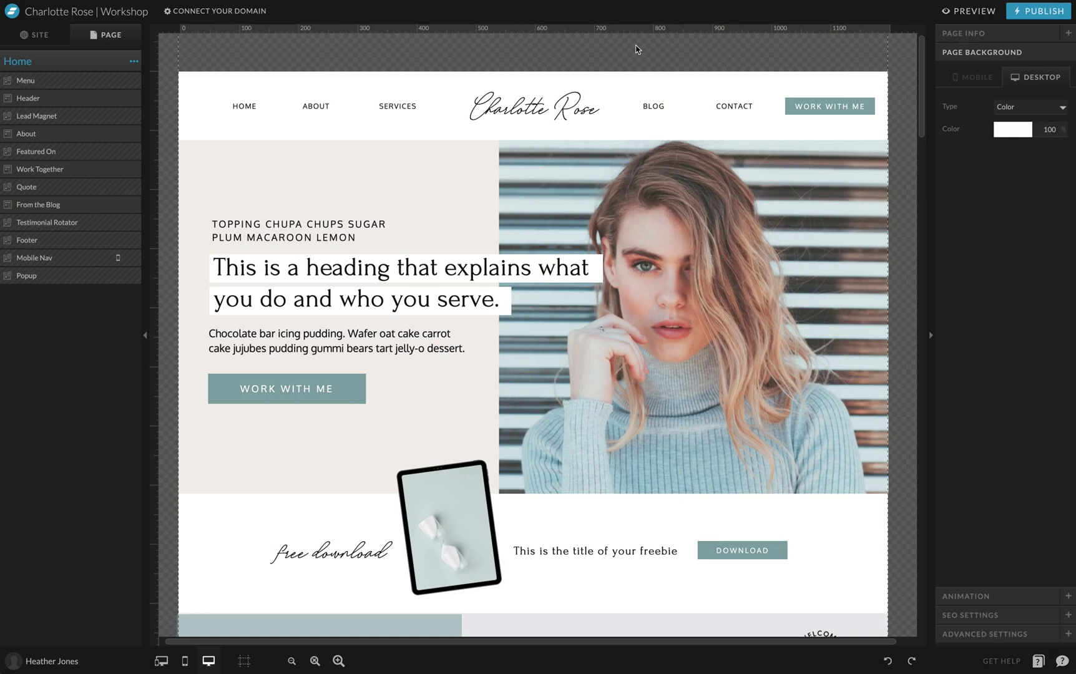
Scroll to the popup canvas section on the Home page and select, then deselect it
{"action": "scroll", "coordinate": [616, 272], "scroll_direction": "down", "scroll_amount": 7}
{"action": "scroll", "coordinate": [616, 273], "scroll_direction": "up", "scroll_amount": 3}
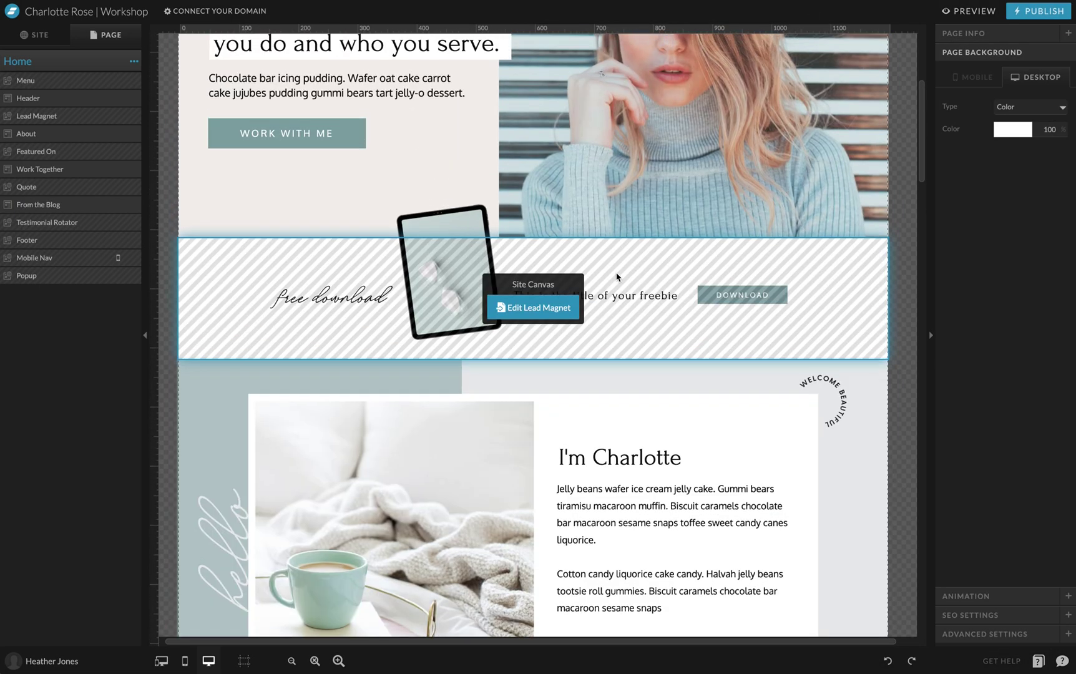
{"action": "scroll", "coordinate": [616, 272], "scroll_direction": "down", "scroll_amount": 15}
{"action": "scroll", "coordinate": [616, 276], "scroll_direction": "down", "scroll_amount": 10}
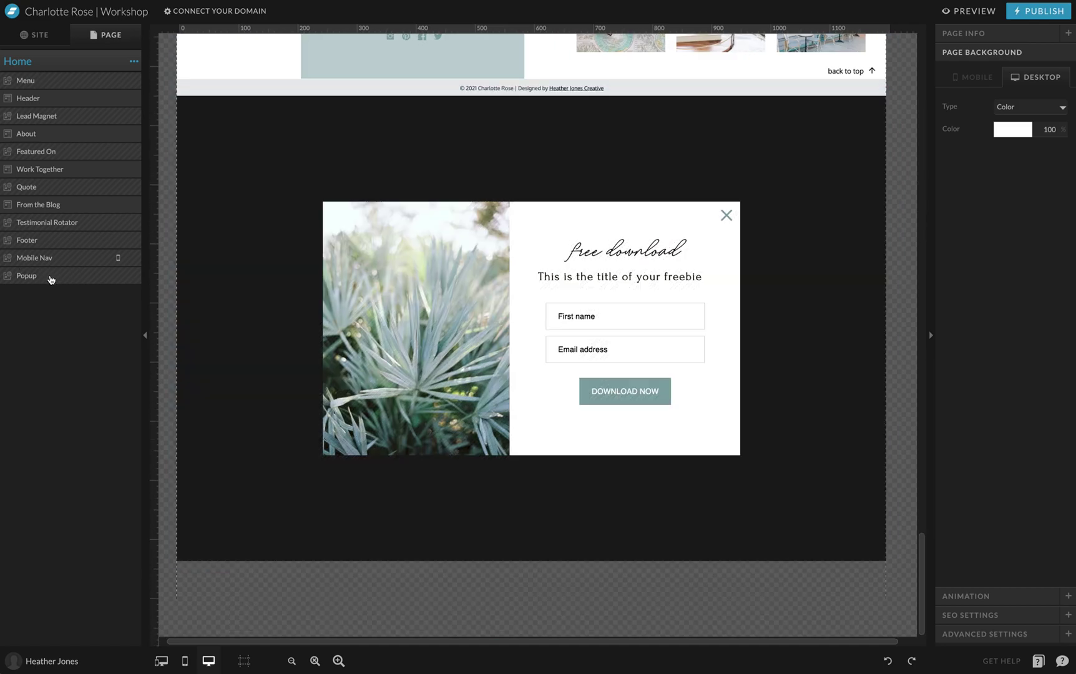
{"action": "left_click", "coordinate": [29, 281]}
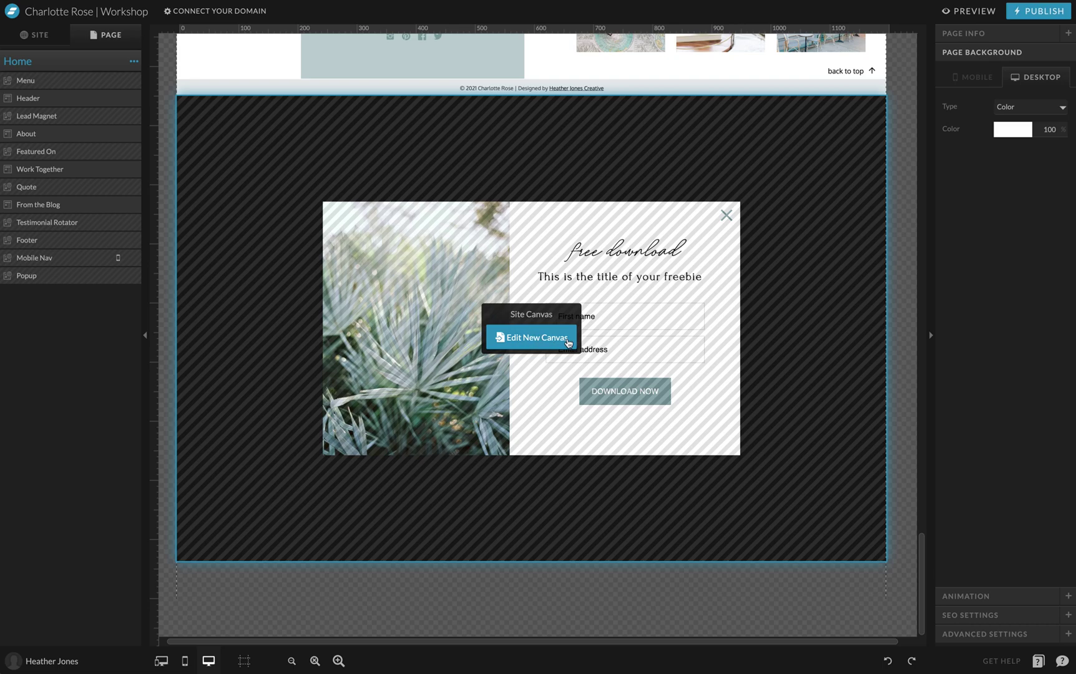
{"action": "left_click", "coordinate": [541, 342]}
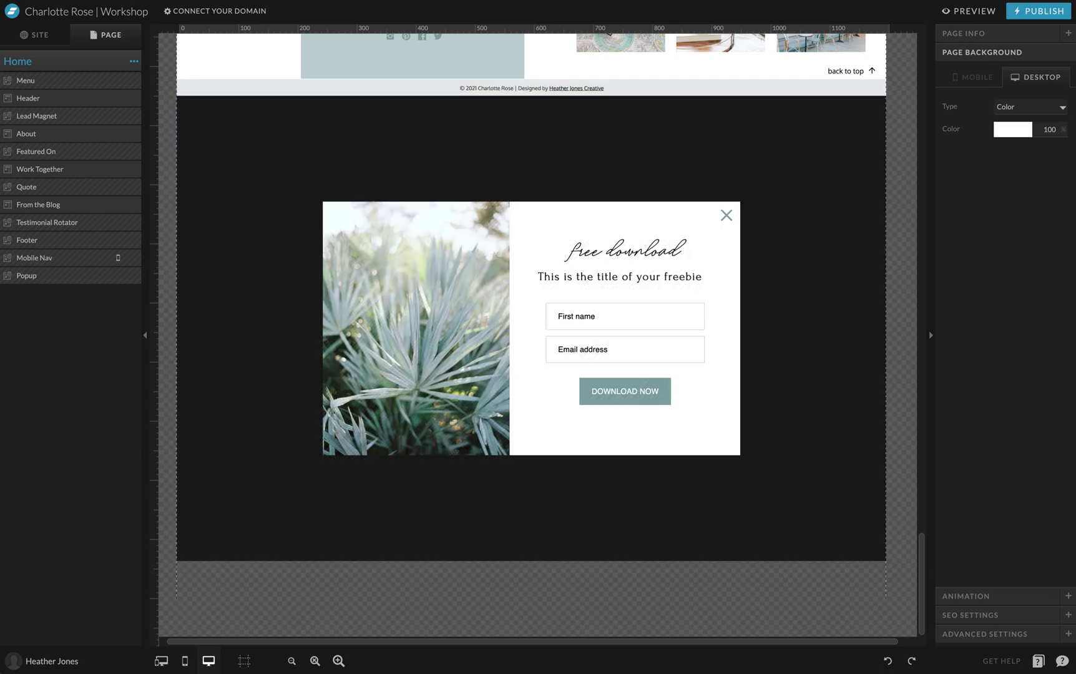
Rename the New Canvas site canvas to 'Popup' in the site list
{"action": "left_click", "coordinate": [38, 37]}
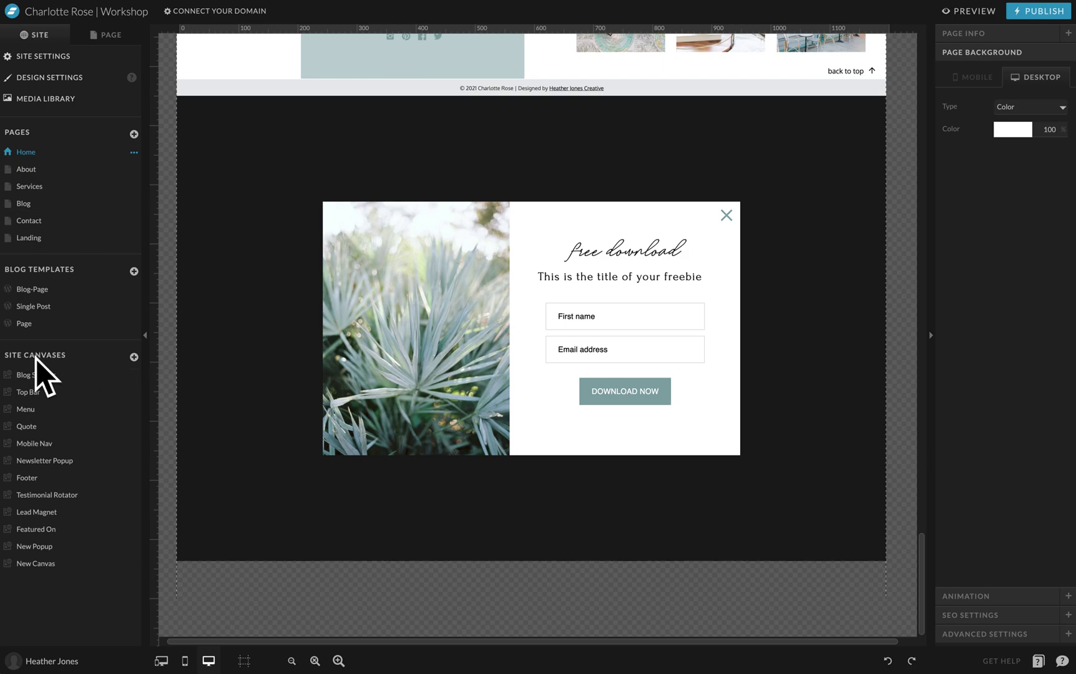
{"action": "left_click", "coordinate": [71, 566]}
{"action": "left_click", "coordinate": [134, 565]}
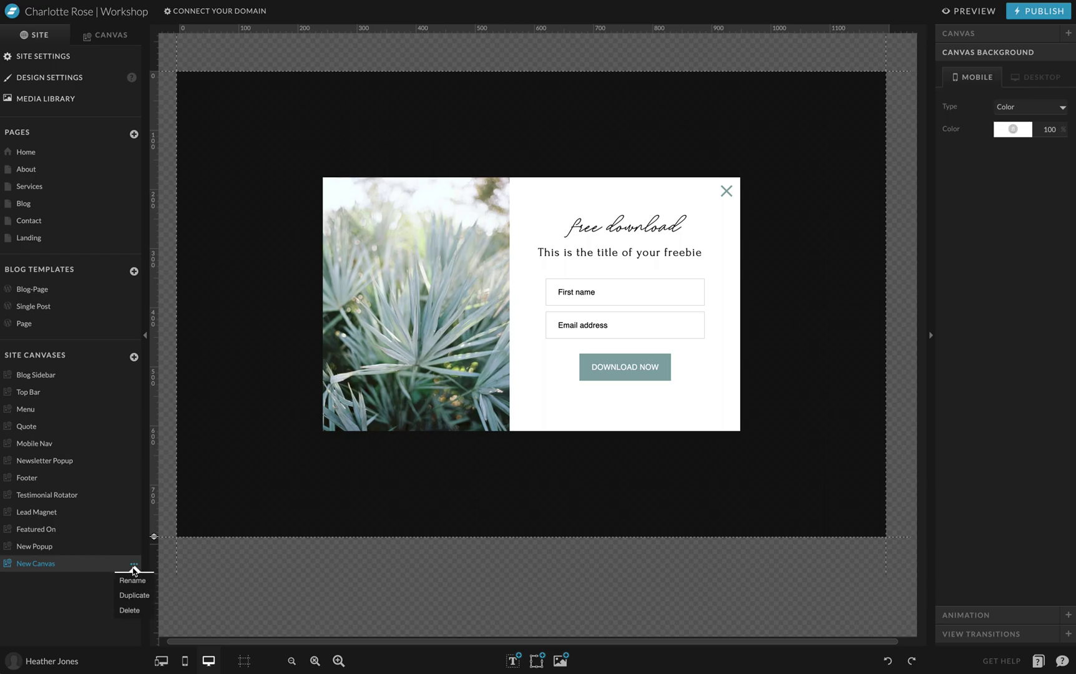
{"action": "left_click", "coordinate": [132, 580]}
{"action": "type", "text": "Popup"}
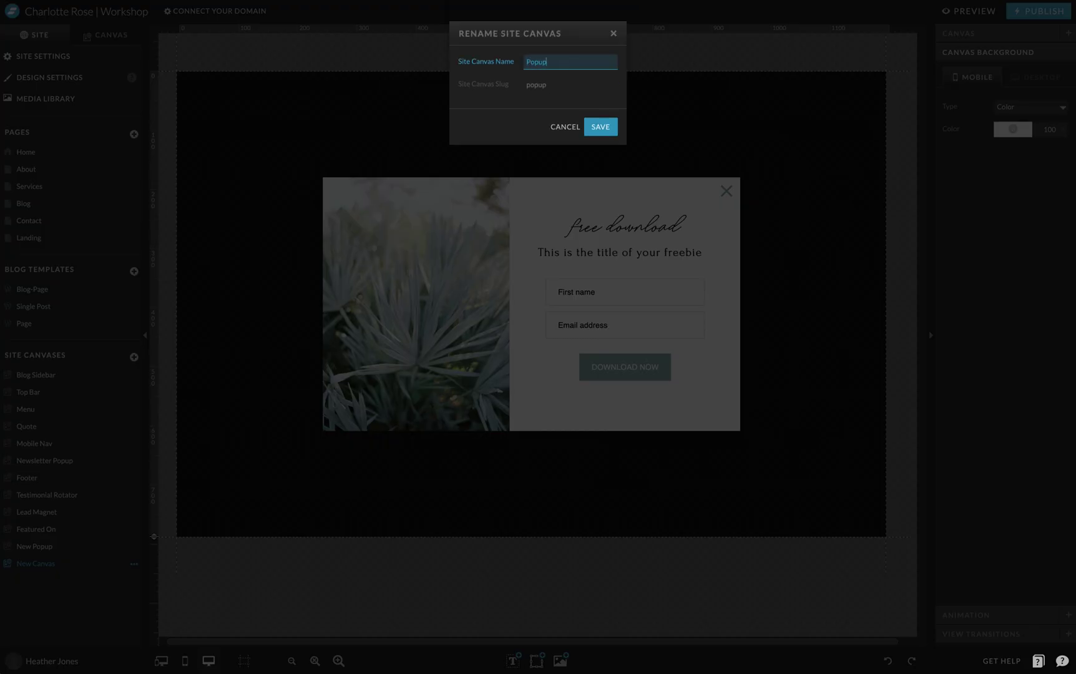
{"action": "key", "text": "Return"}
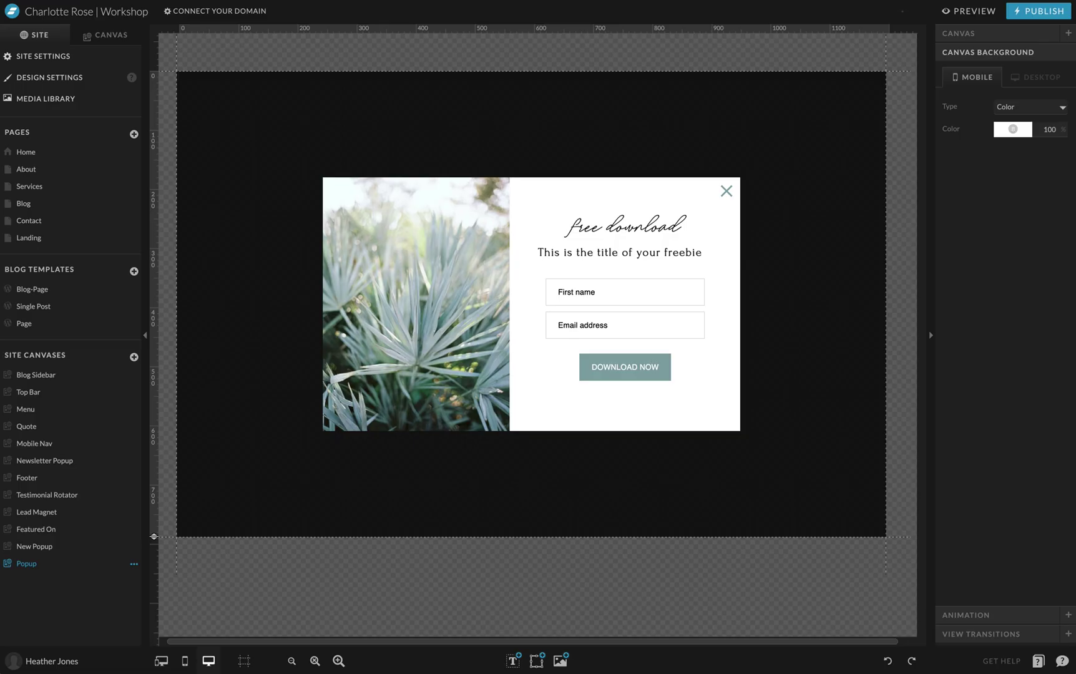
{"action": "left_click", "coordinate": [51, 160]}
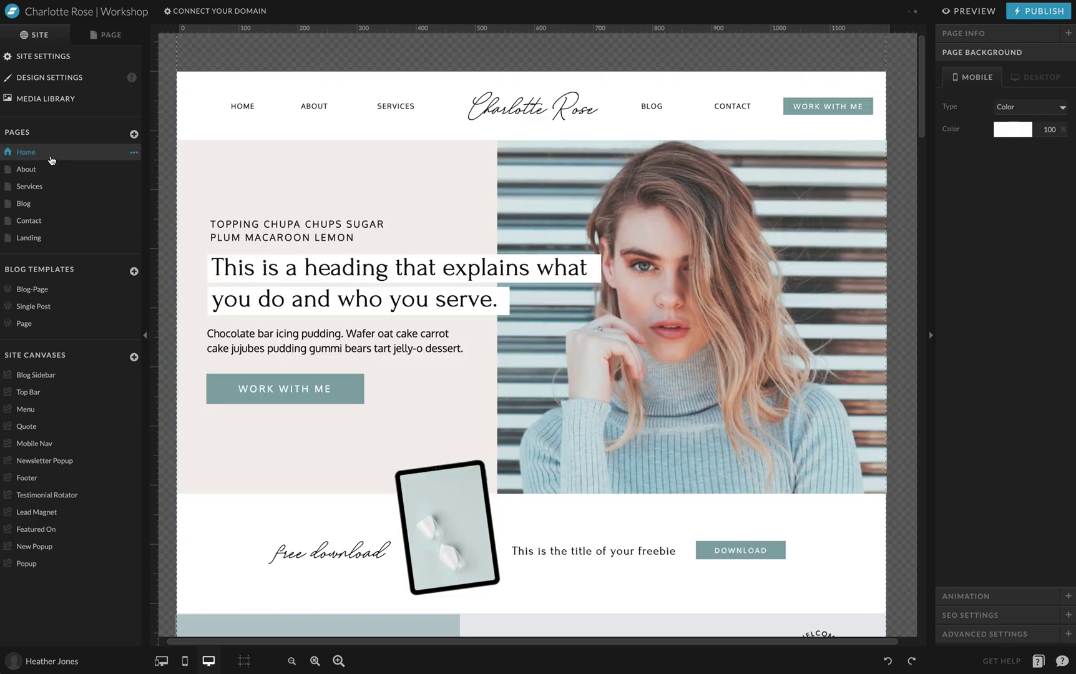
{"action": "scroll", "coordinate": [548, 287], "scroll_direction": "down", "scroll_amount": 15}
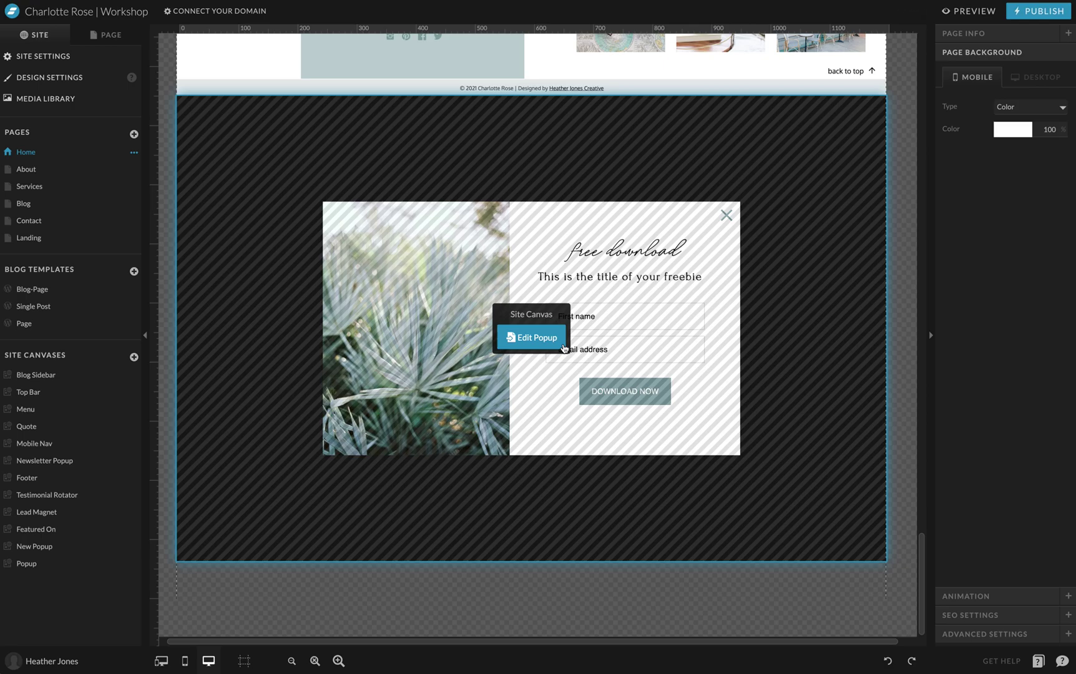
{"action": "left_click", "coordinate": [564, 347]}
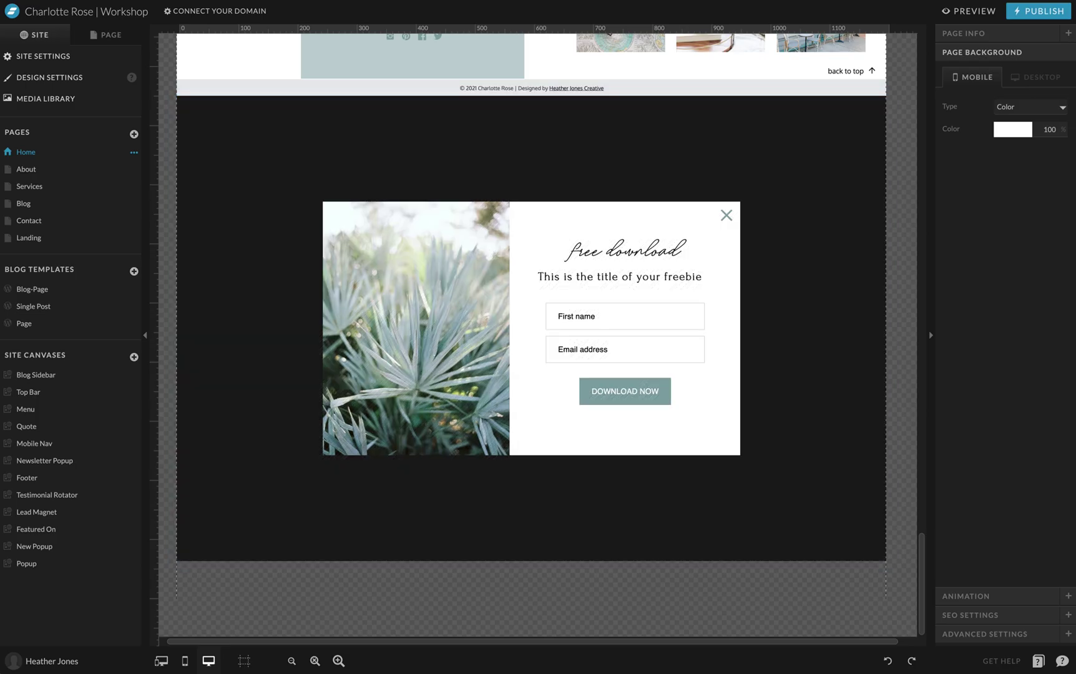